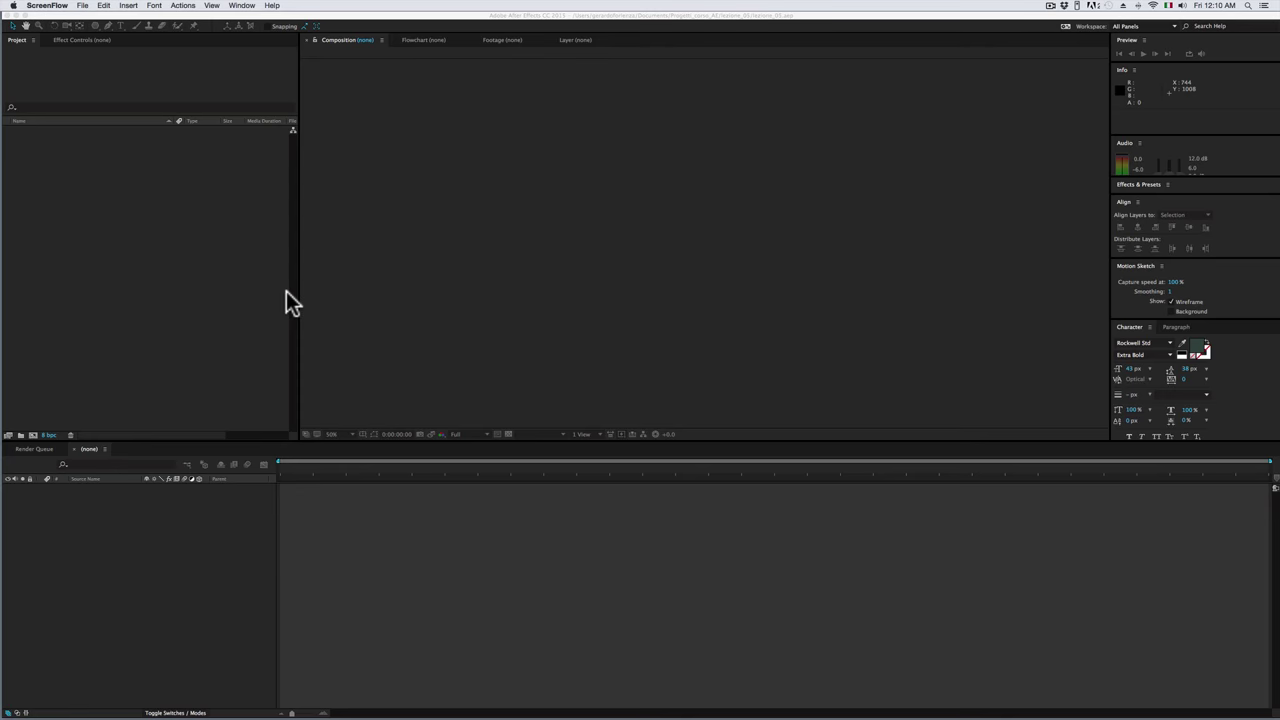
- Import the scogli.jpg sea photo (3891 × 2585) from the footage folder as footage
double_click(131, 274)
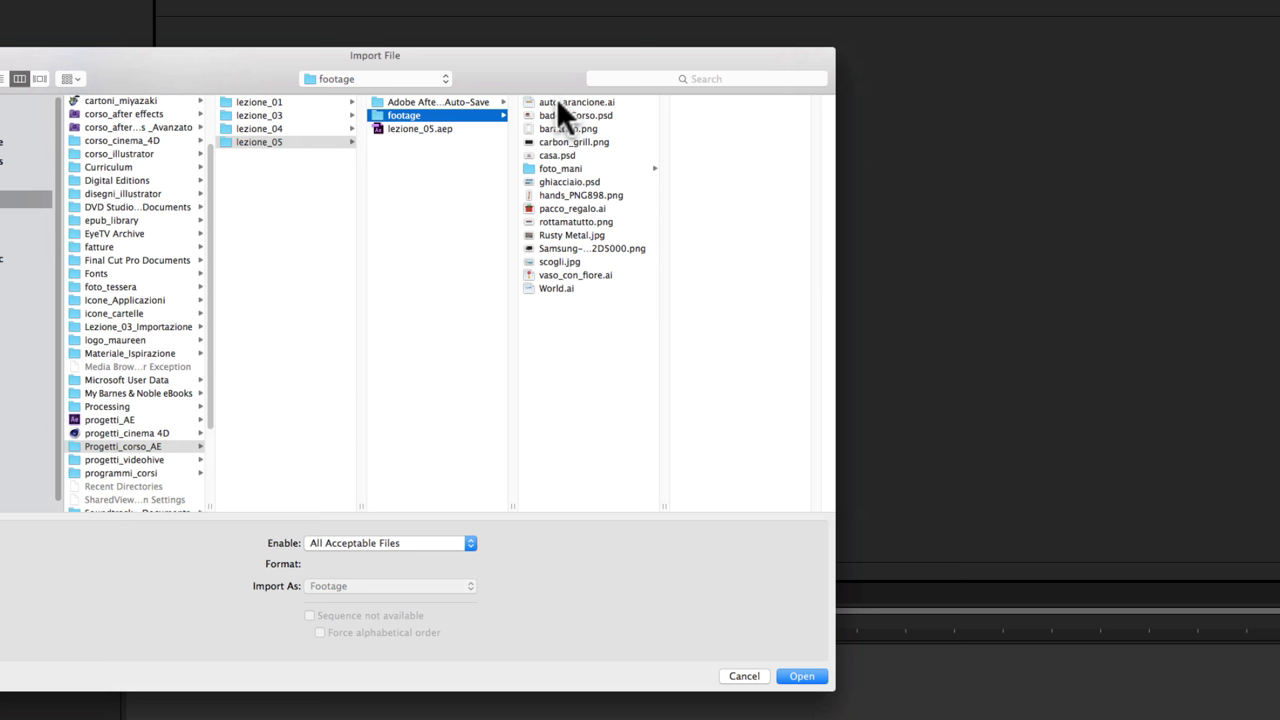
left_click(552, 263)
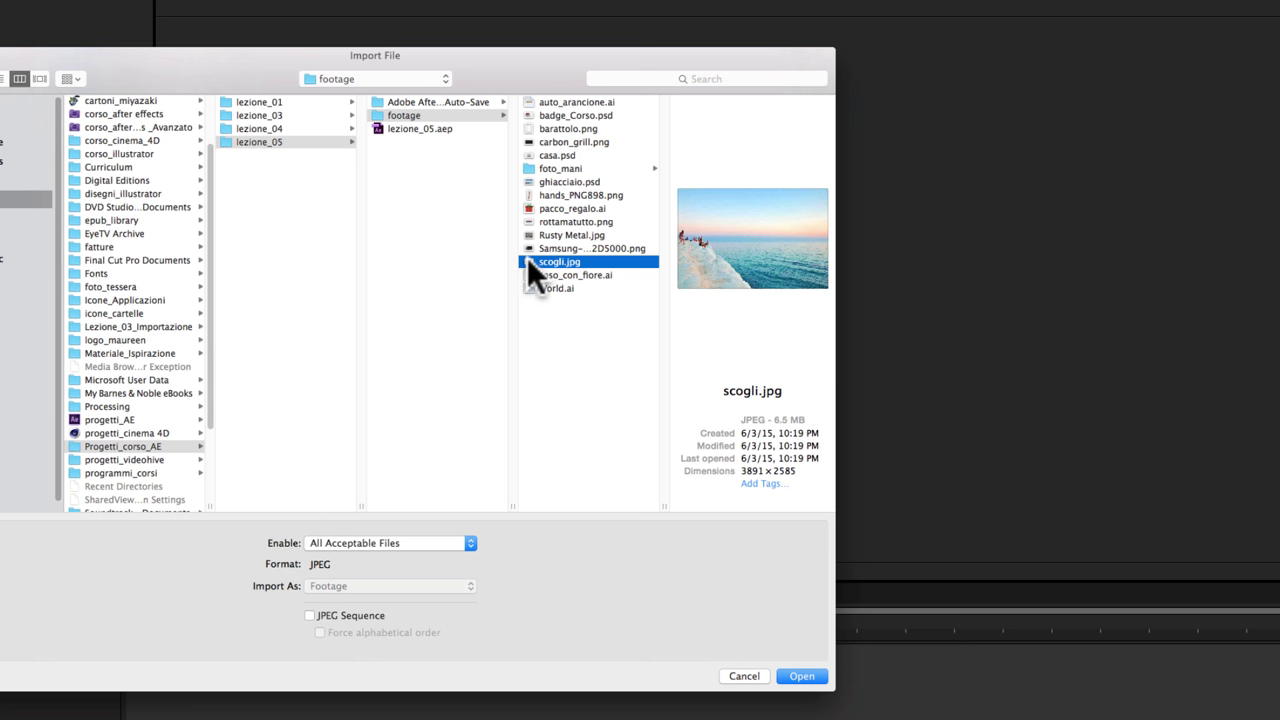
left_click(807, 676)
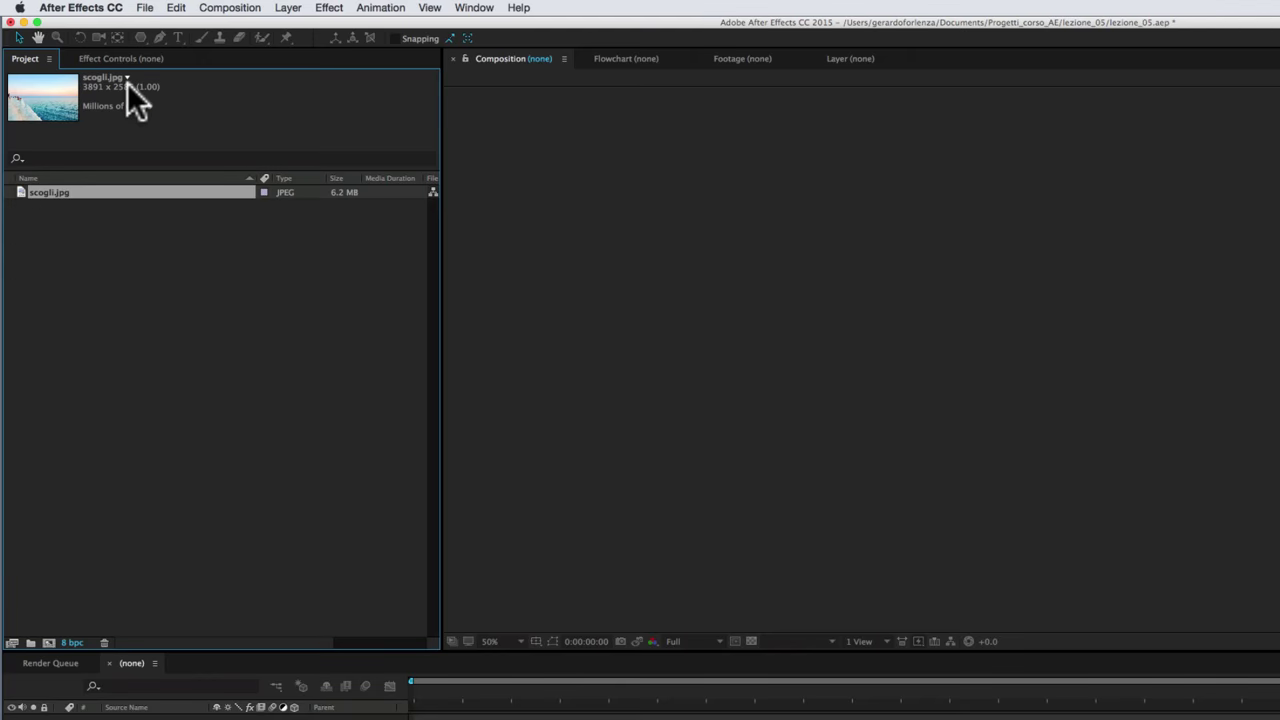
- Import the barattolo.png jar image into the project with Cmd+I
key("super+i")
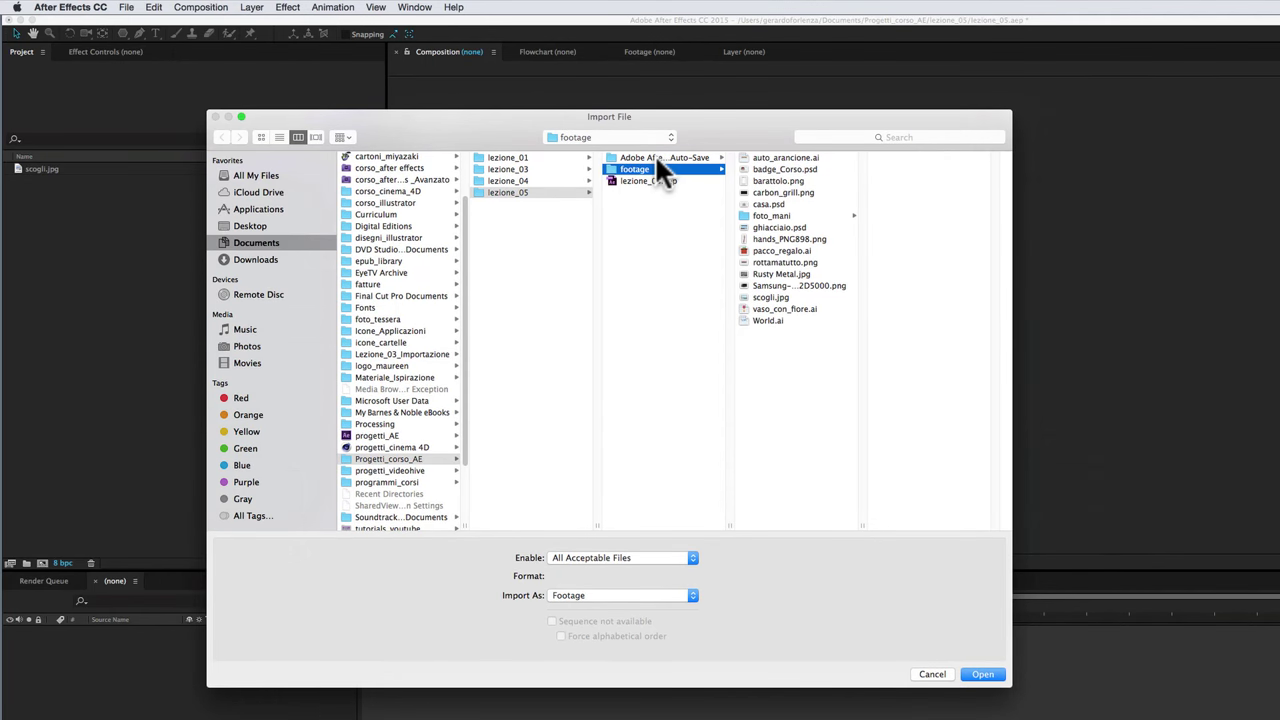
left_click(769, 181)
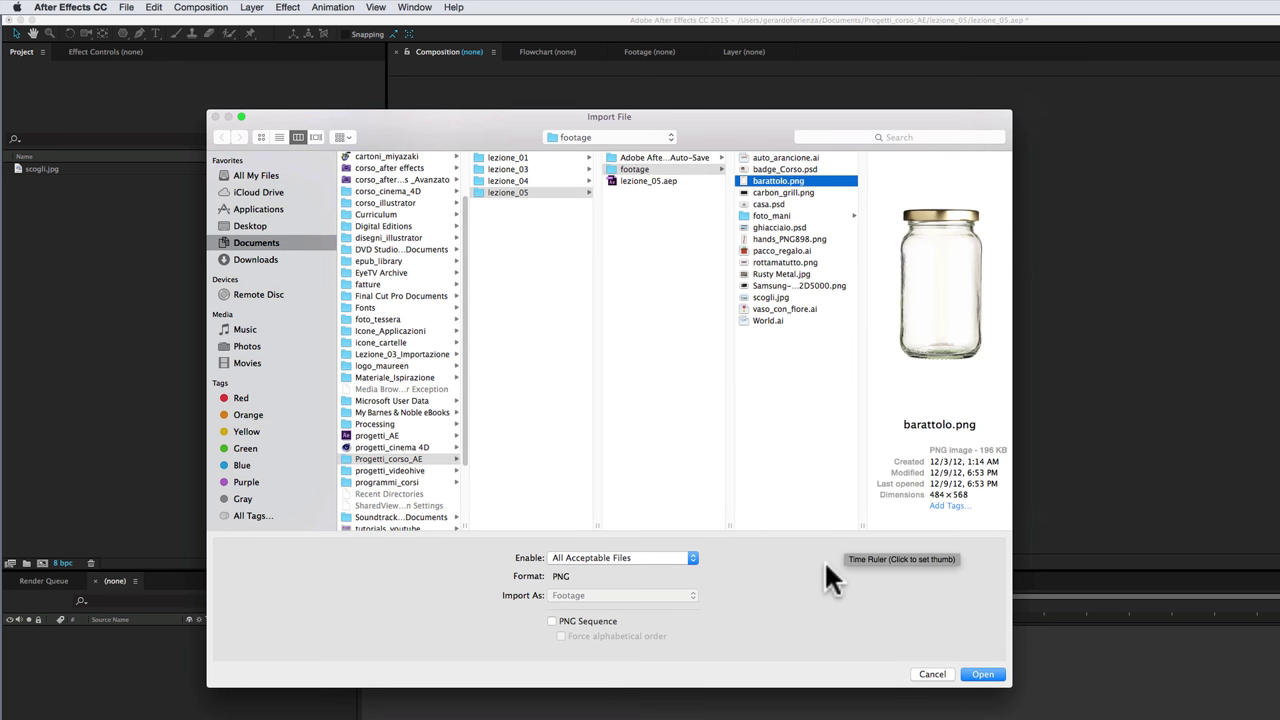
left_click(983, 674)
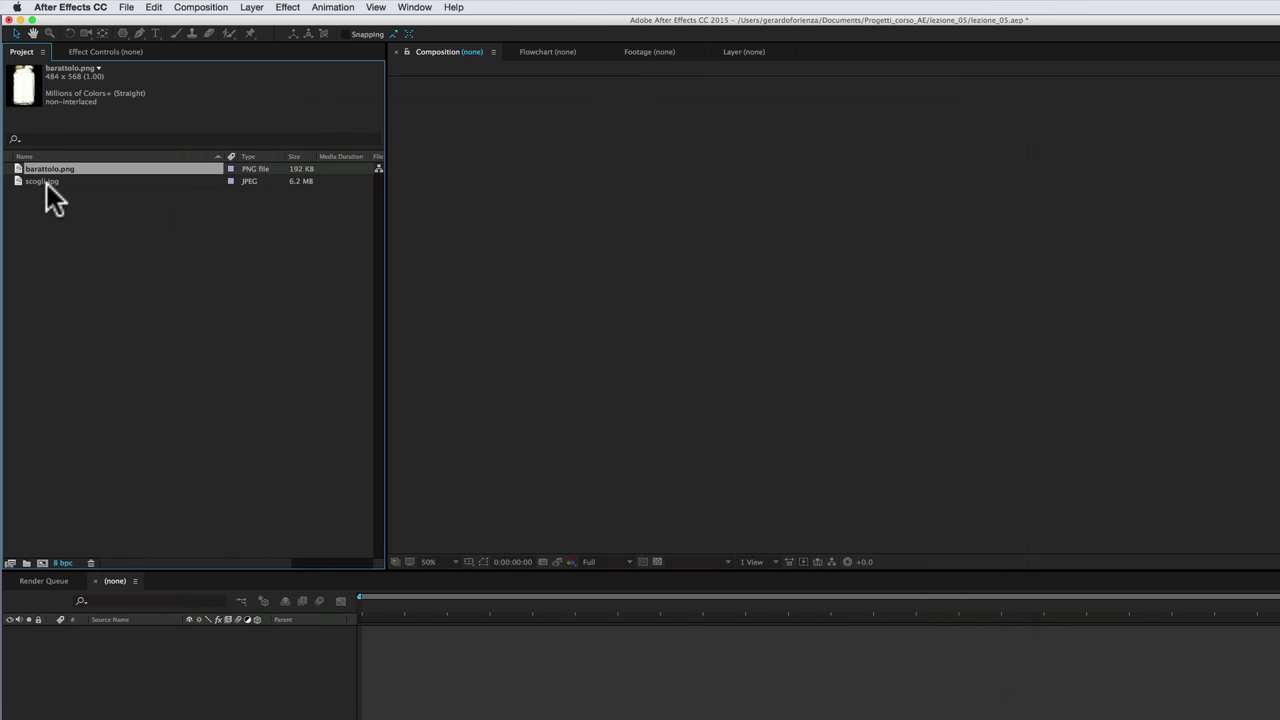
- Check the imported items' details, then import Samsung-UE-32D5000.png as the third footage item
left_click(47, 184)
left_click(54, 166)
double_click(43, 192)
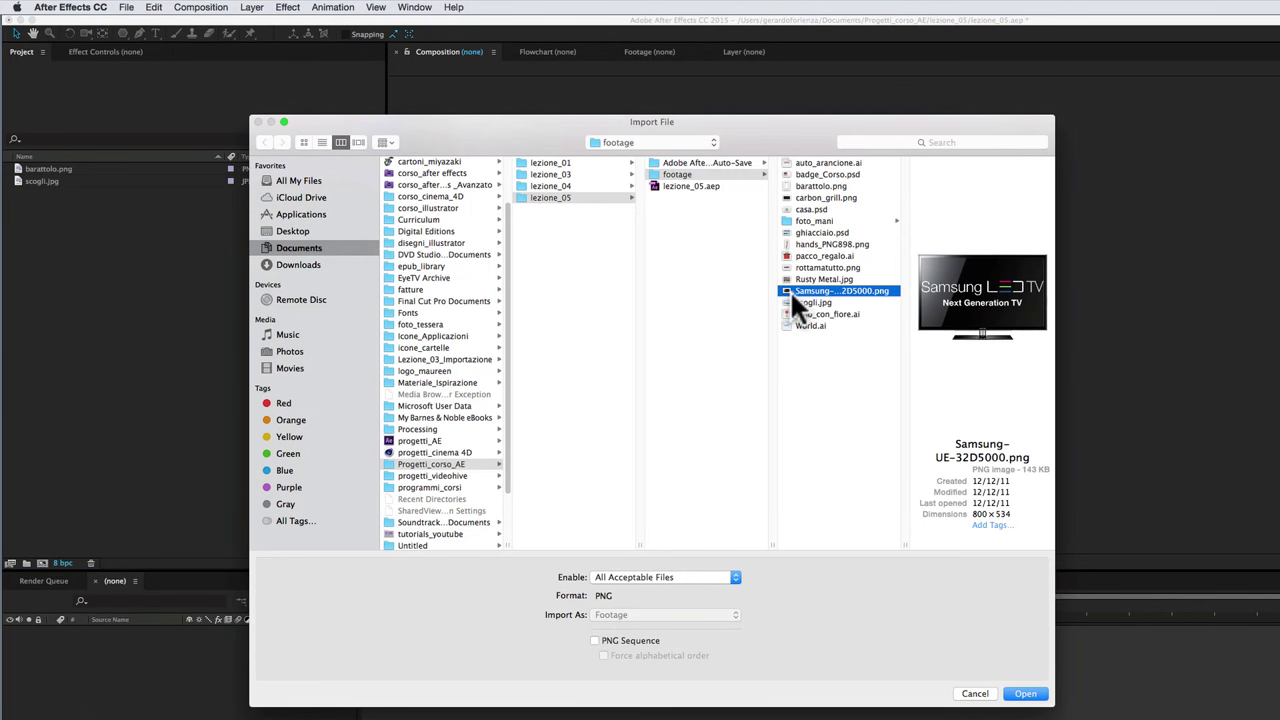
left_click(1025, 693)
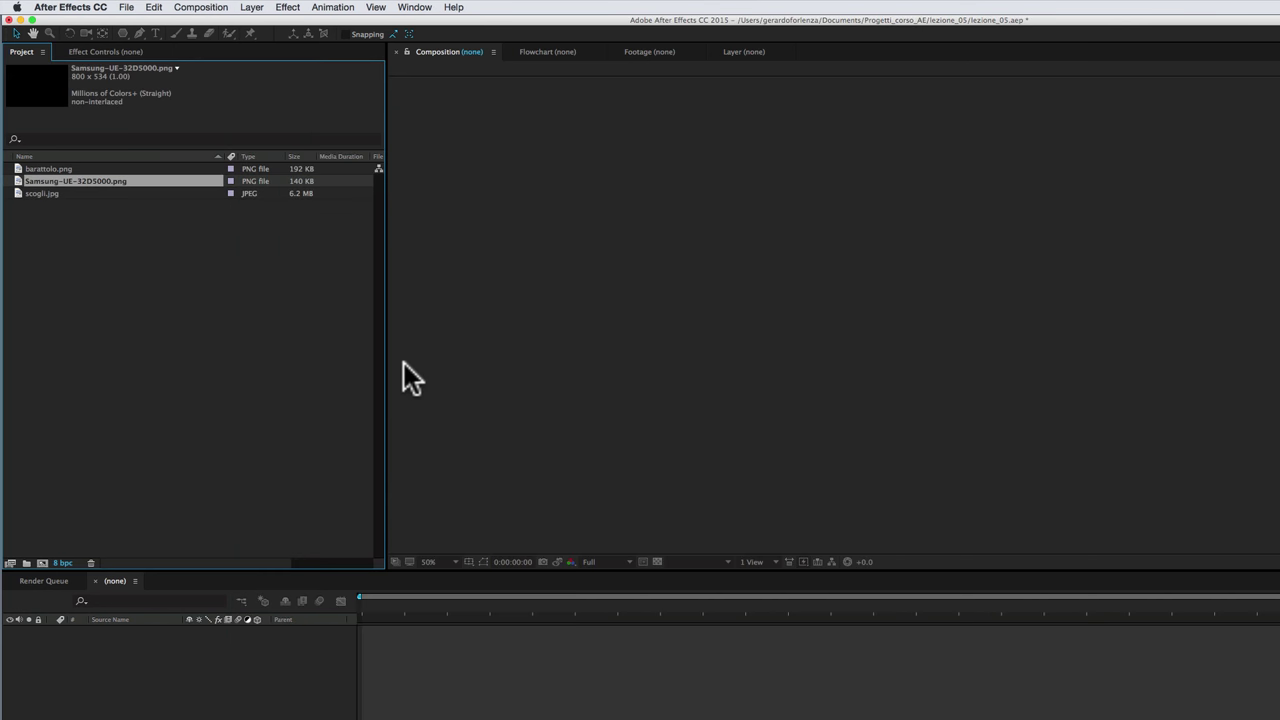
- Open Samsung-UE-32D5000.png in the Footage viewer, then reopen Import File on the lezione_05 folder
double_click(20, 182)
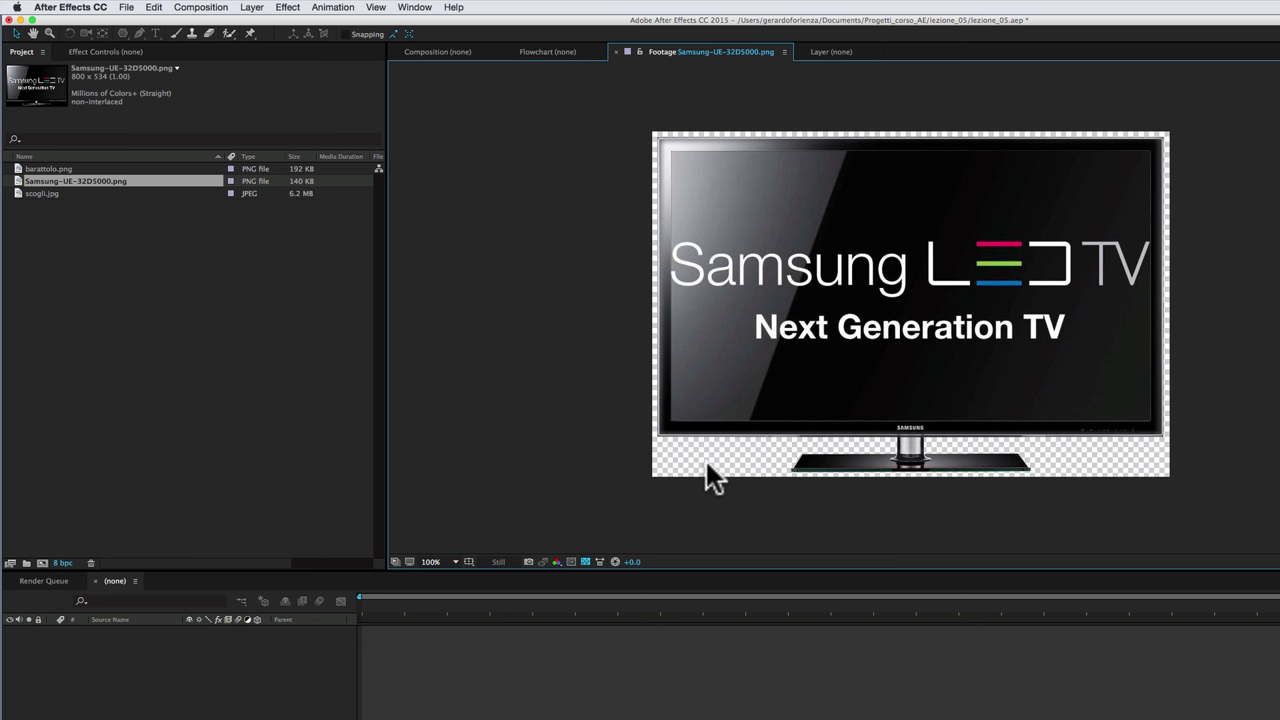
double_click(199, 284)
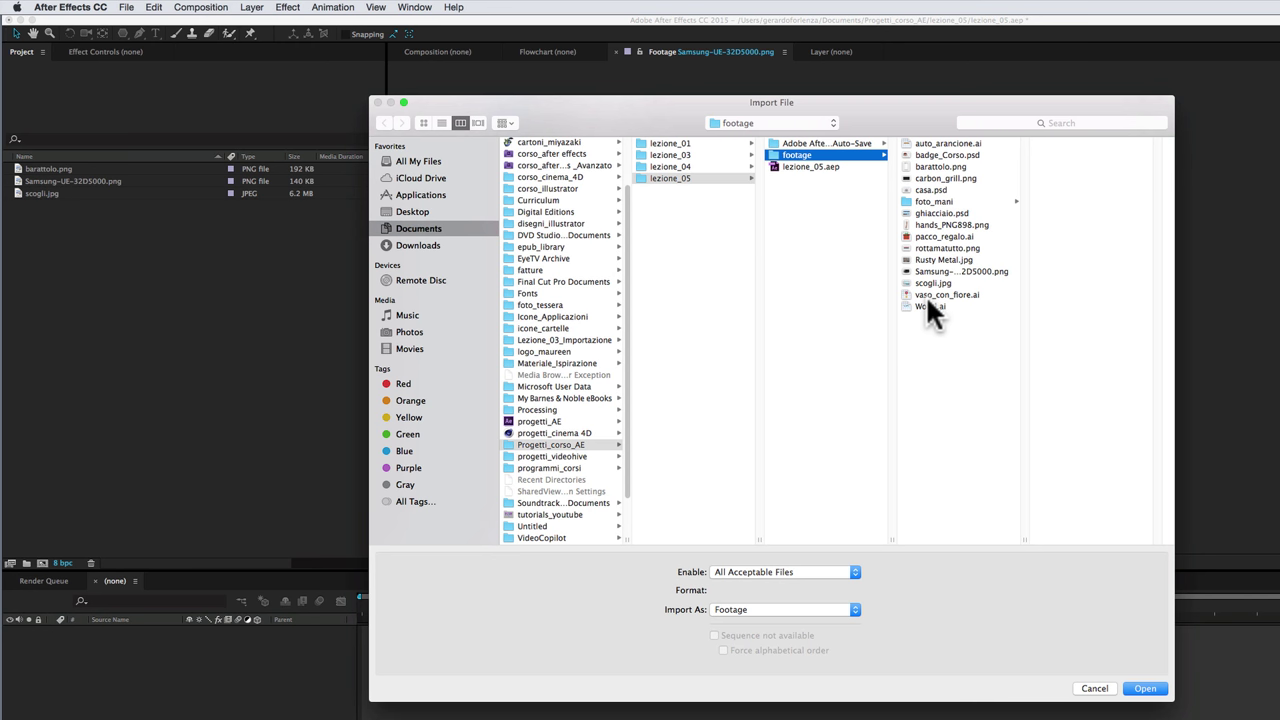
- Preview pacco_regalo.ai, then select the vaso_con_fiore.ai flower-pot illustration in Import File
left_click_drag(650, 103, 607, 96)
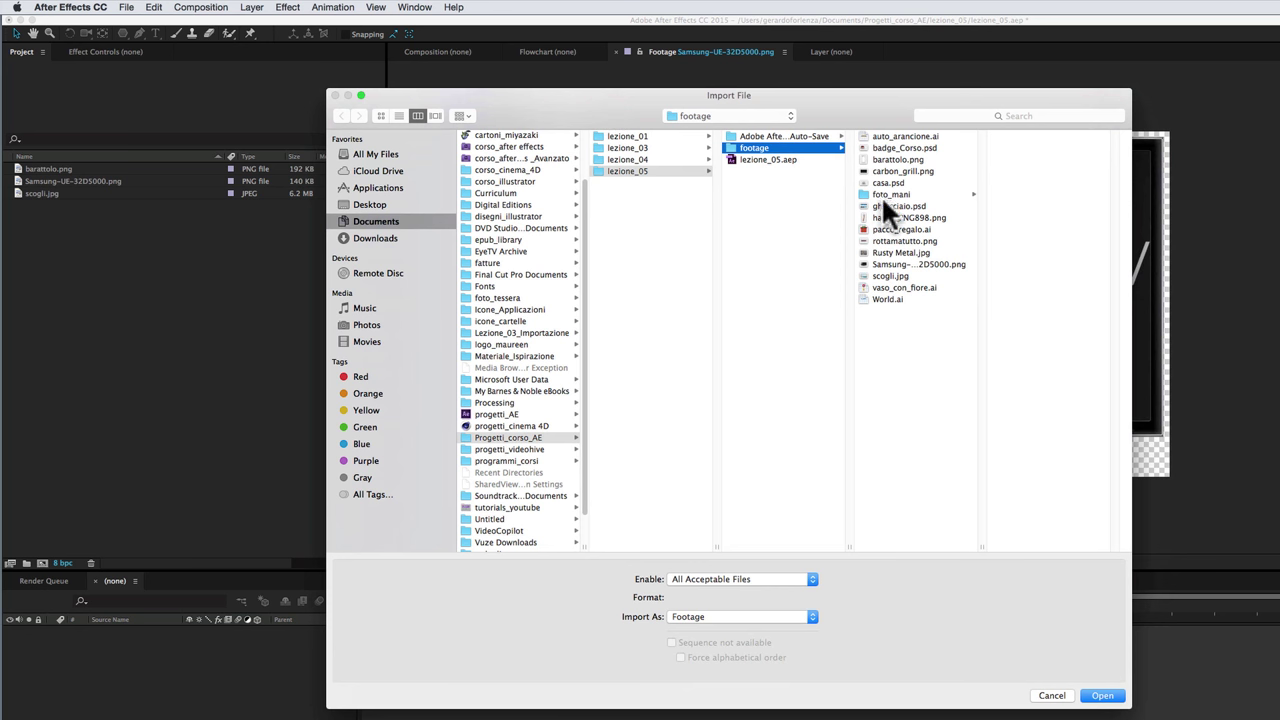
left_click(883, 229)
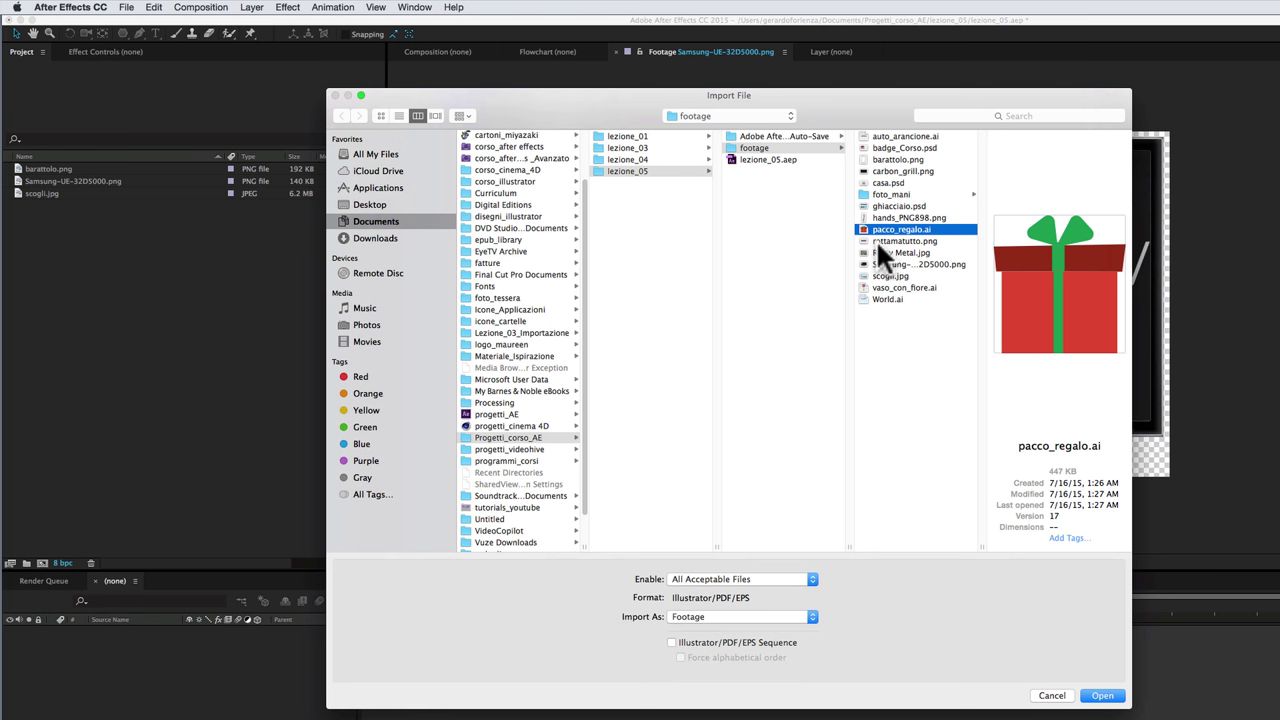
left_click(876, 288)
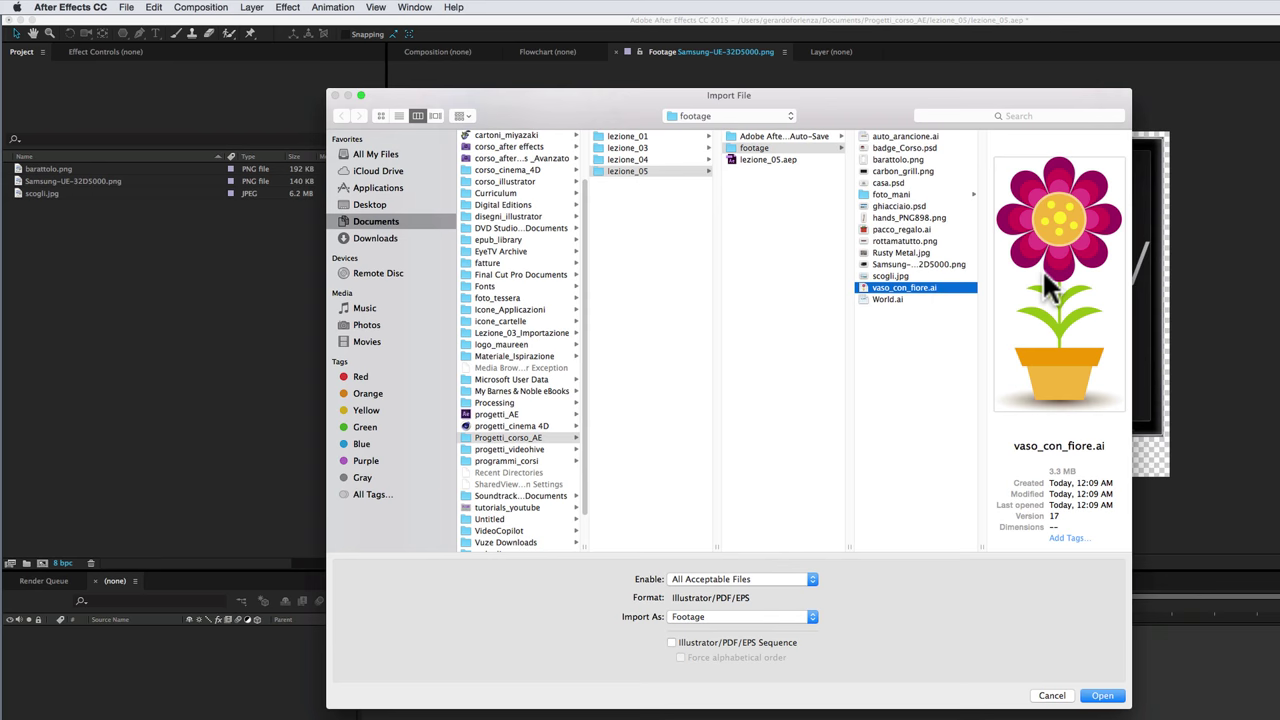
key("super+Tab")
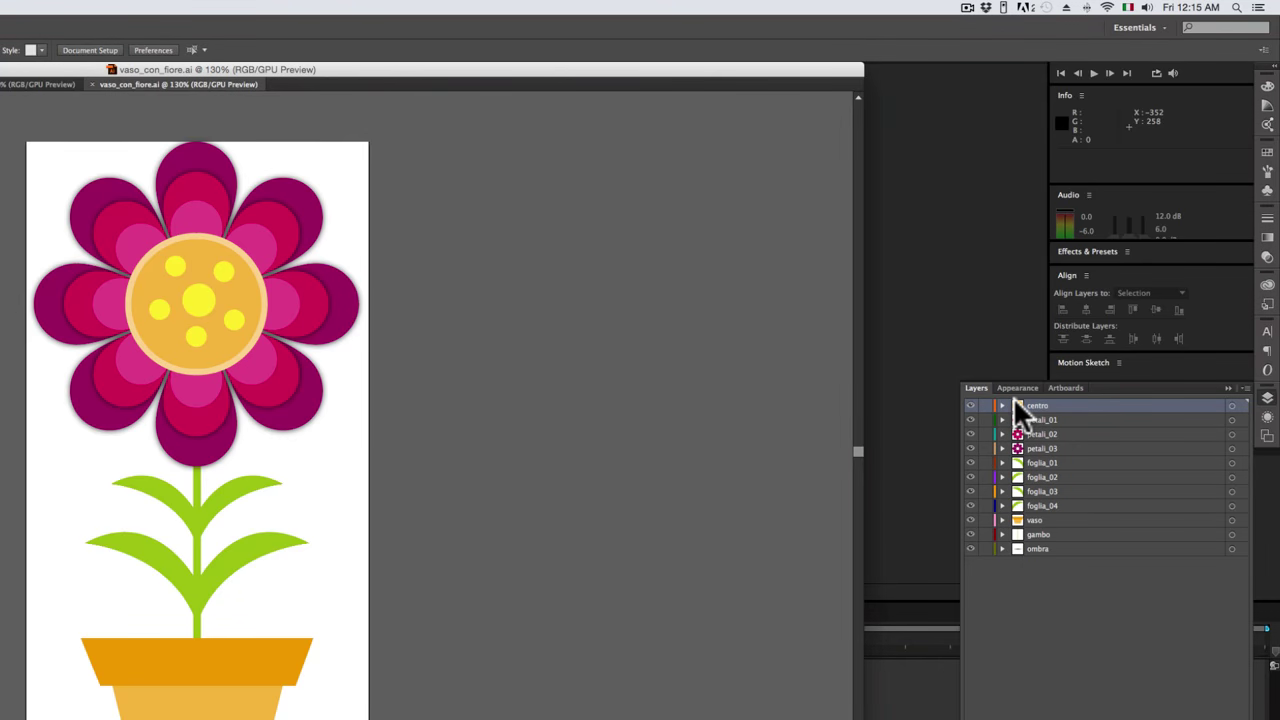
key("super+Tab")
key("super+i")
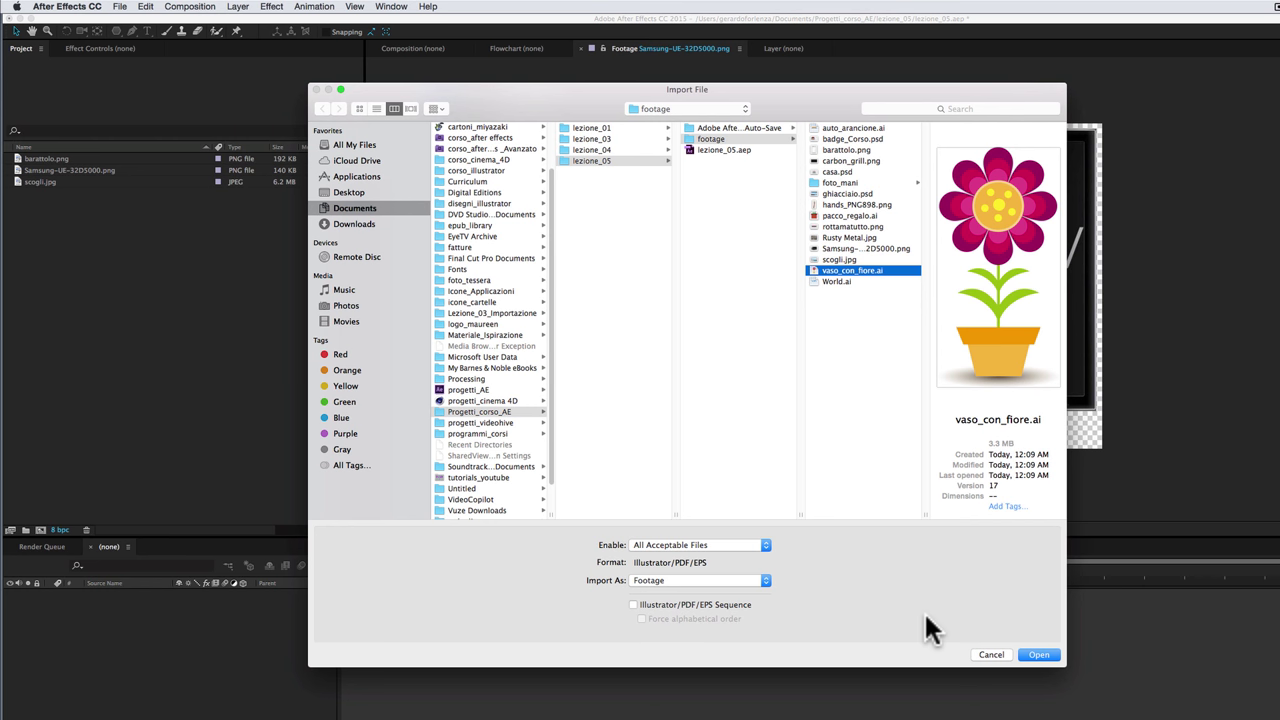
- Import vaso_con_fiore.ai as Composition – Retain Layer Sizes, adding the comp and Layers folder
left_click(728, 580)
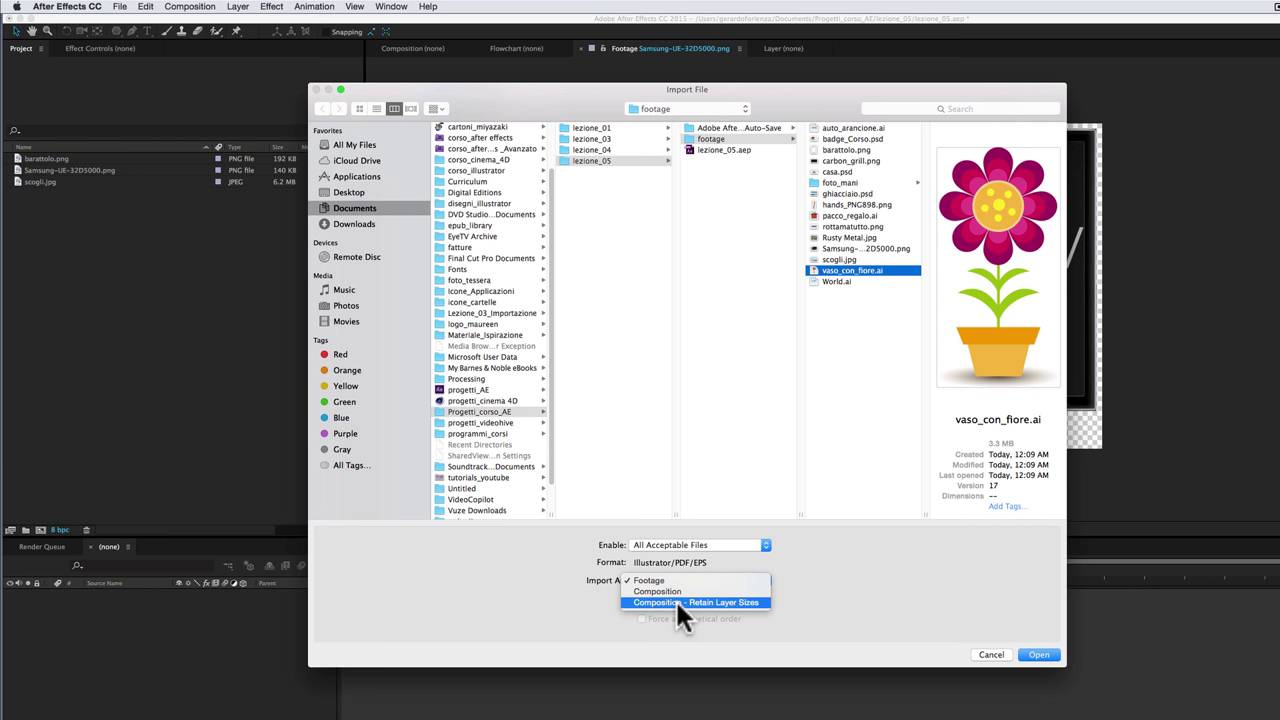
left_click(675, 601)
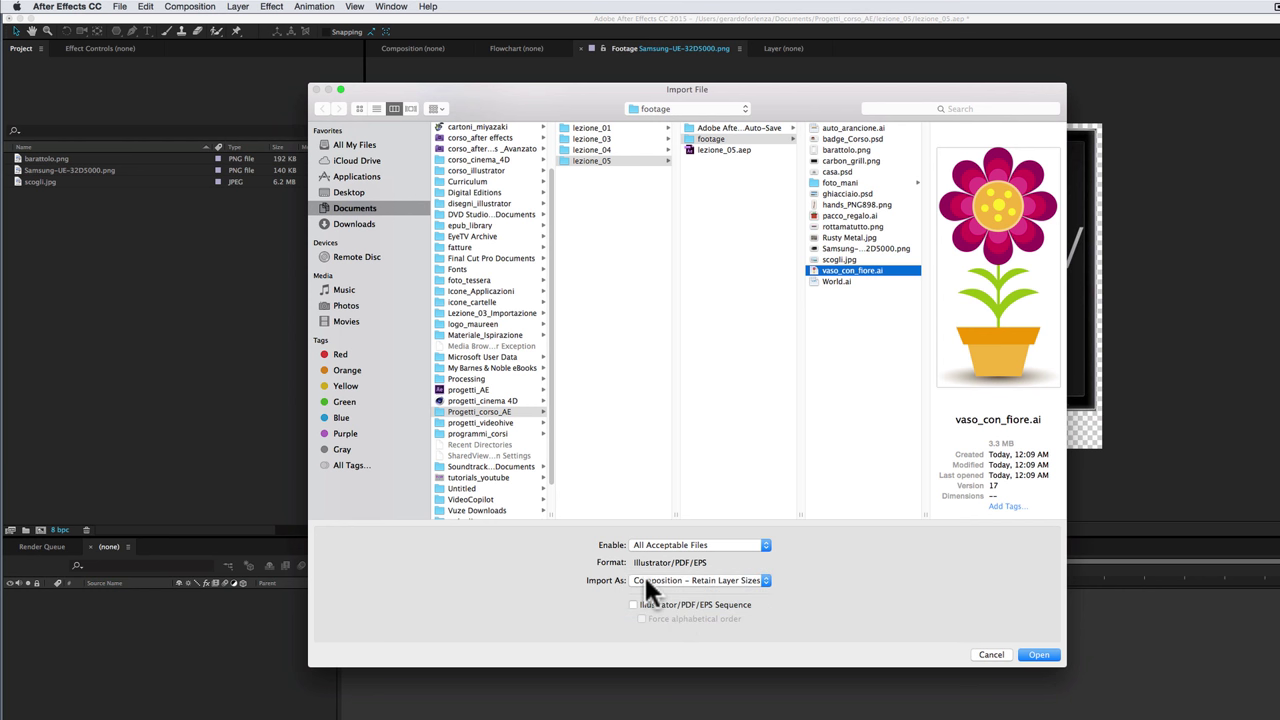
left_click(1033, 658)
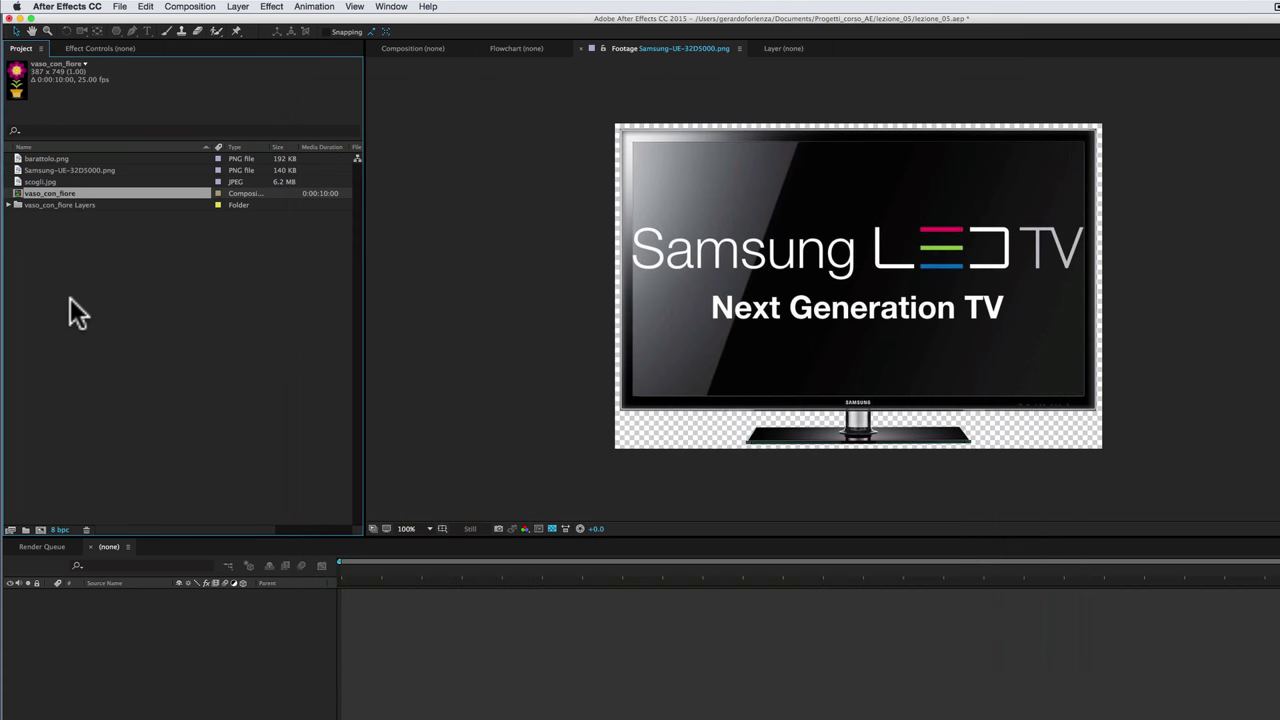
- Open the vaso_con_fiore comp and select its centro, petali_02, foglia, vaso, gambo and ombra layers
double_click(17, 196)
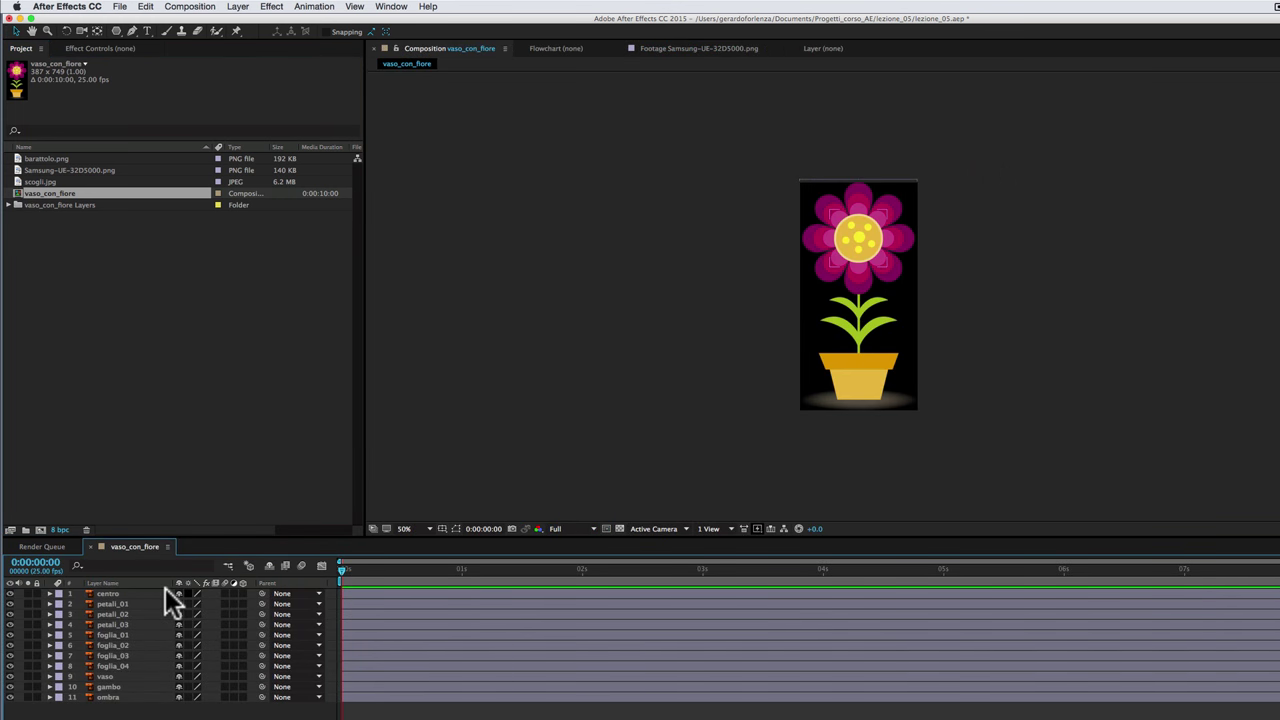
left_click(125, 594)
left_click(125, 614)
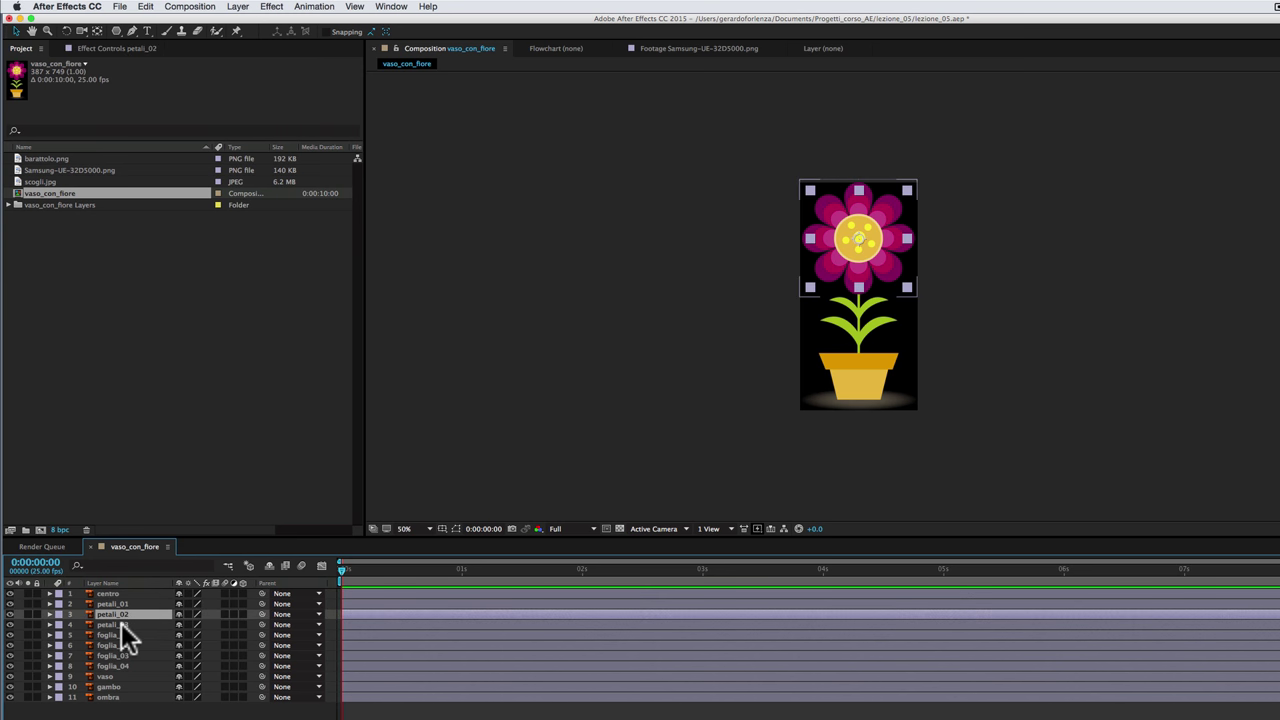
left_click(122, 635)
left_click(125, 656)
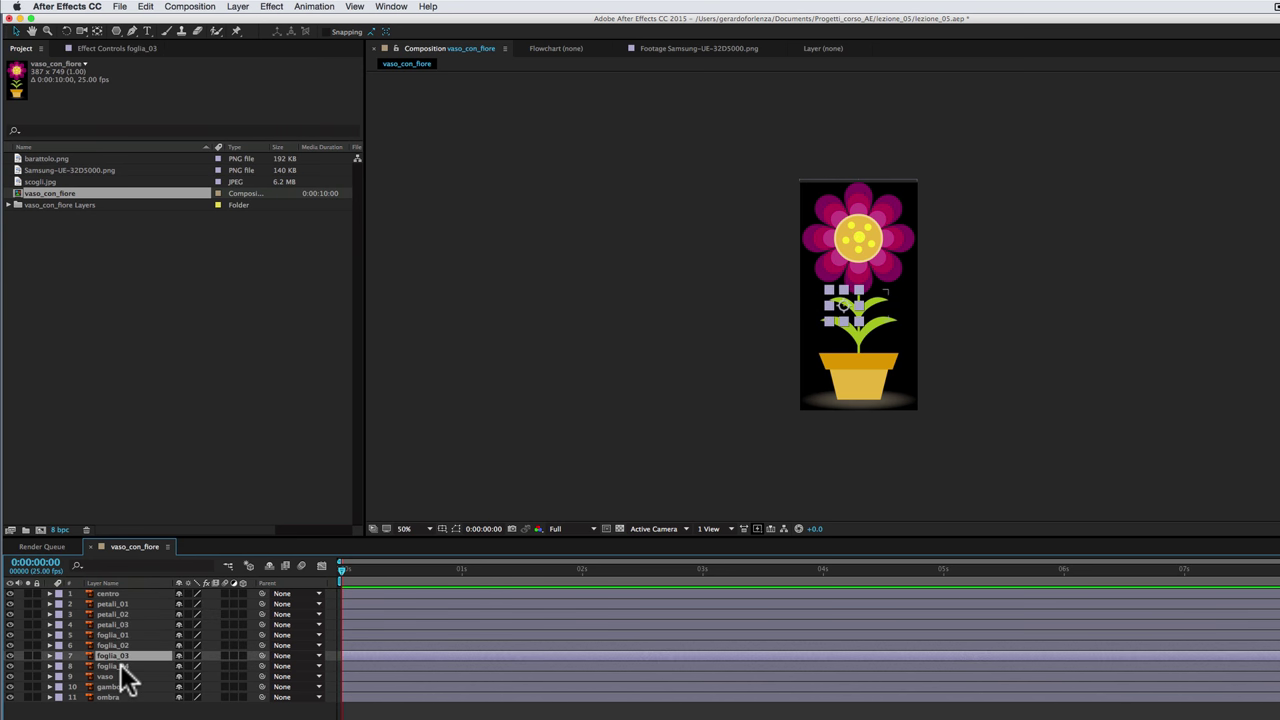
left_click(118, 677)
left_click(113, 688)
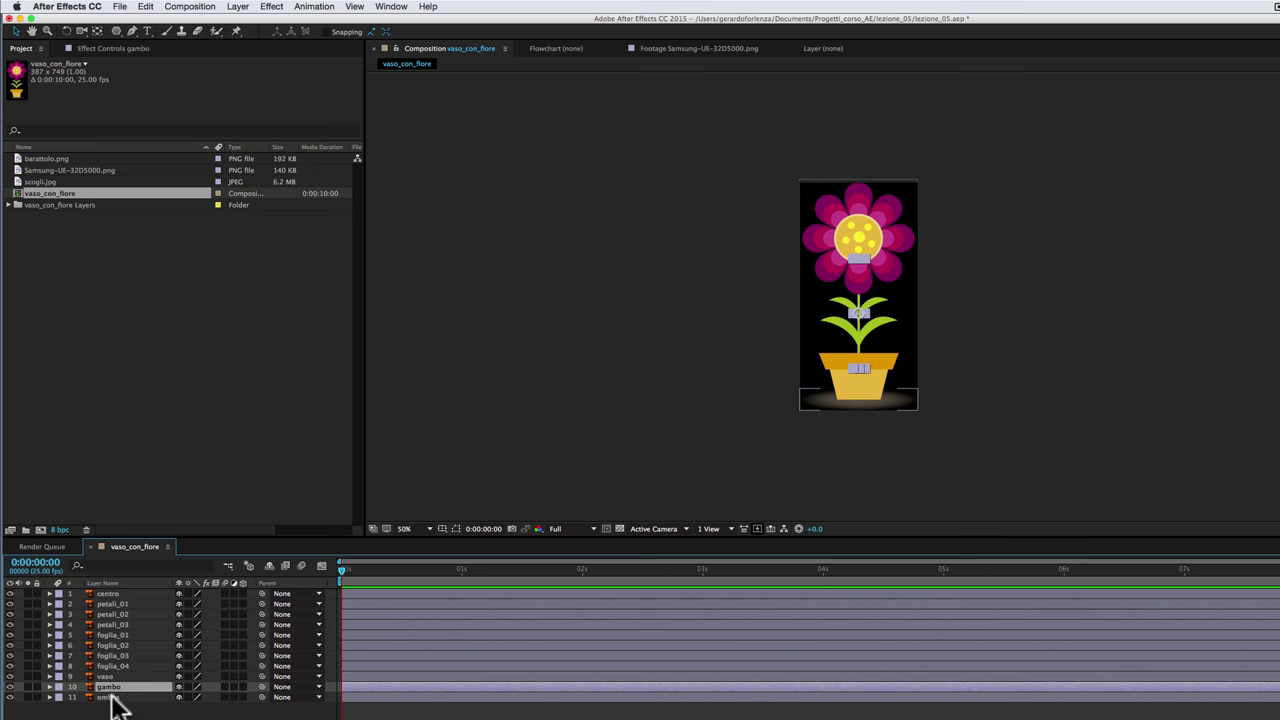
left_click(110, 698)
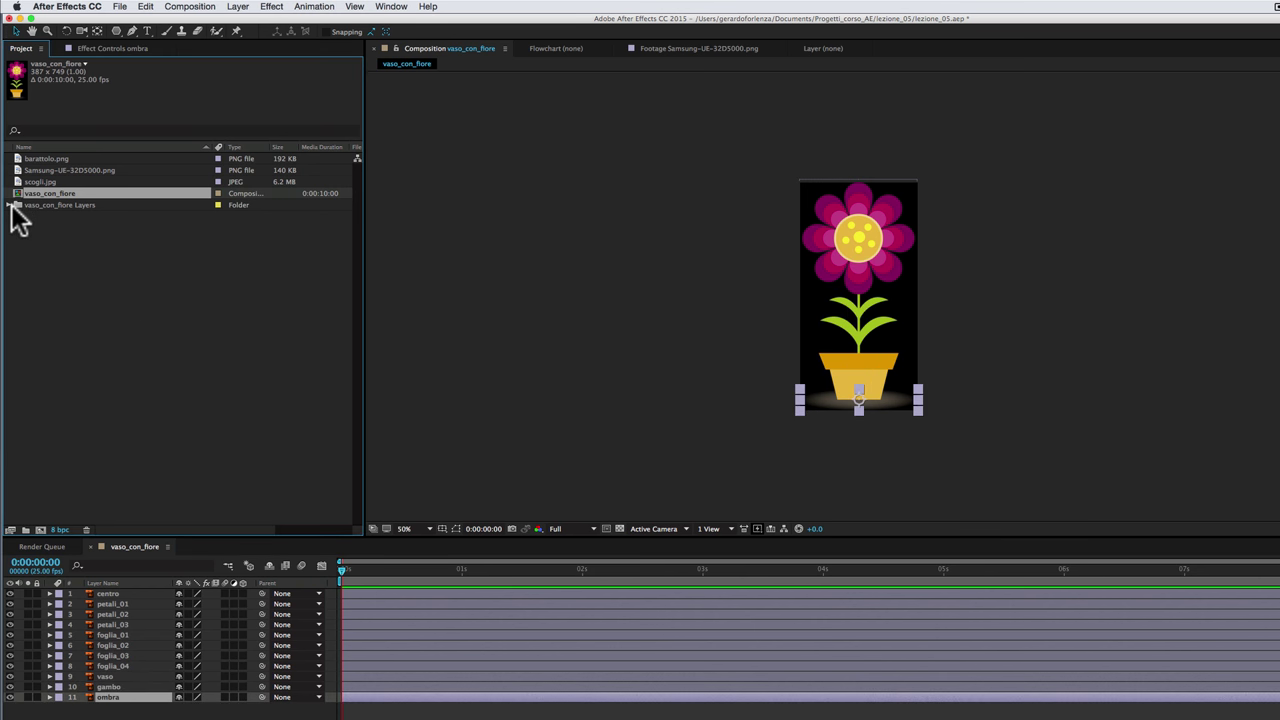
left_click(10, 205)
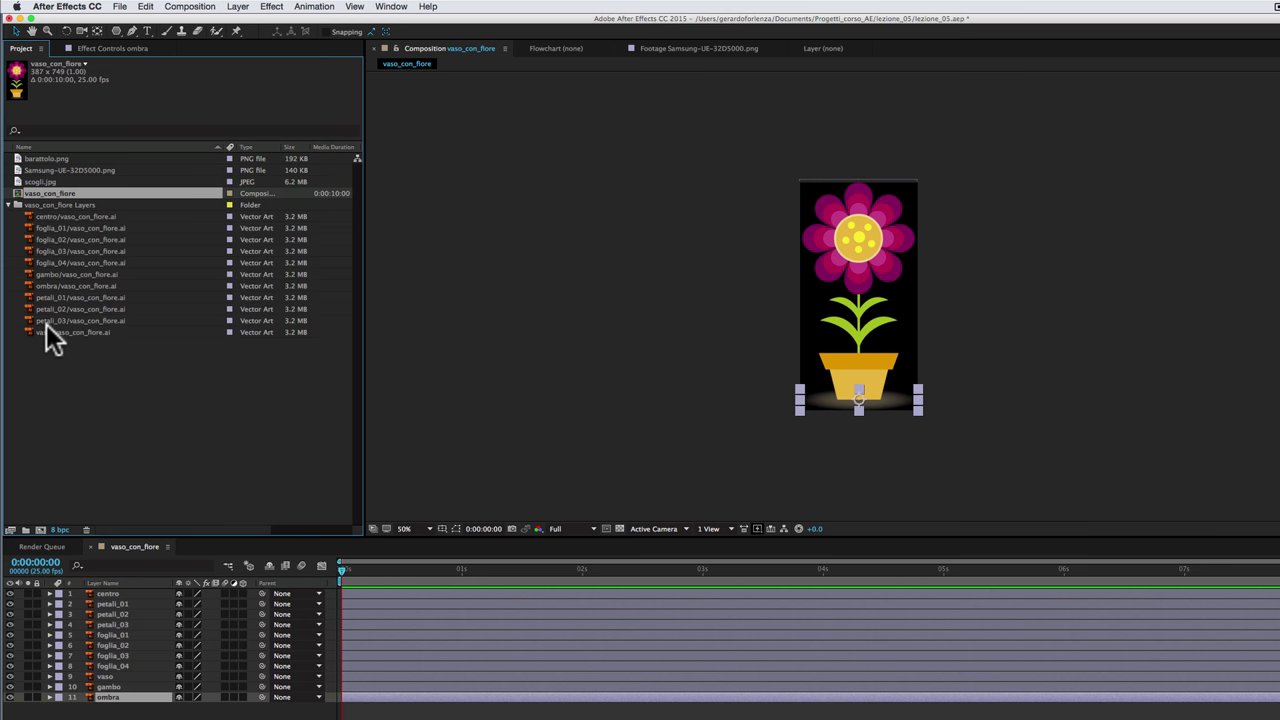
left_click(50, 331)
left_click(65, 320)
left_click(72, 309)
left_click(80, 297)
left_click(86, 286)
left_click(84, 274)
left_click(82, 262)
left_click(80, 251)
left_click(78, 240)
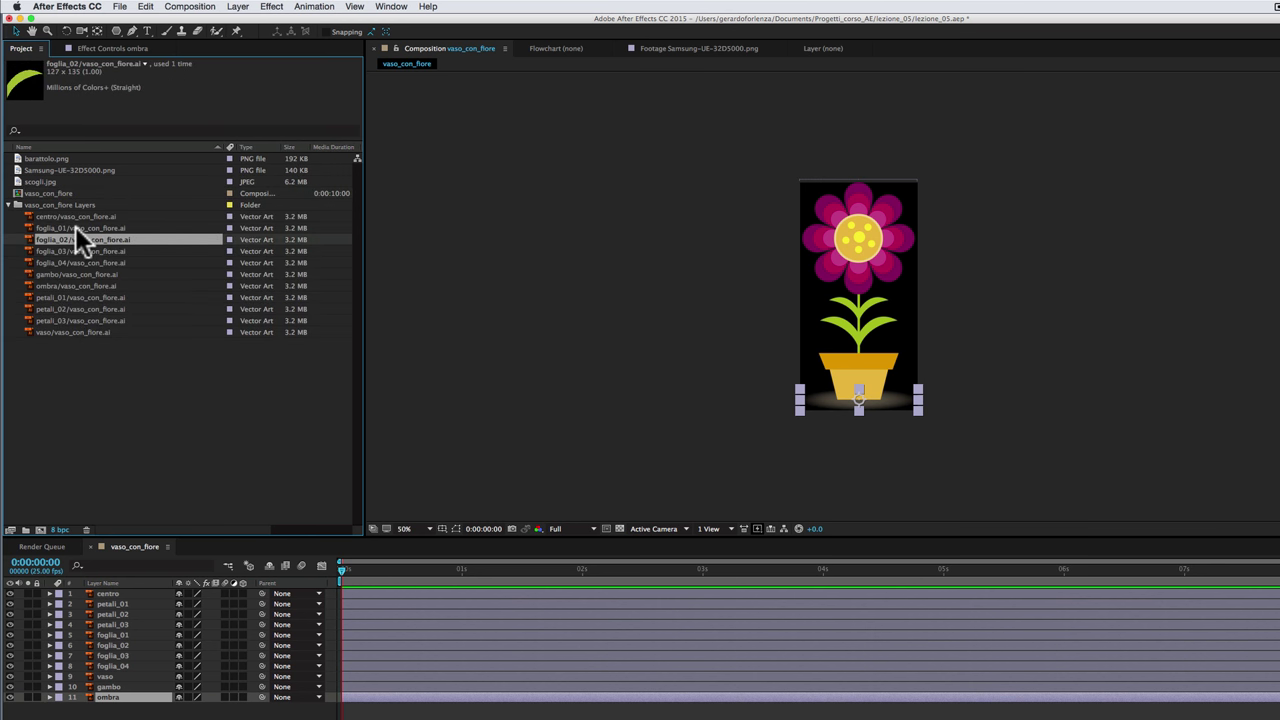
left_click(76, 229)
key("Up")
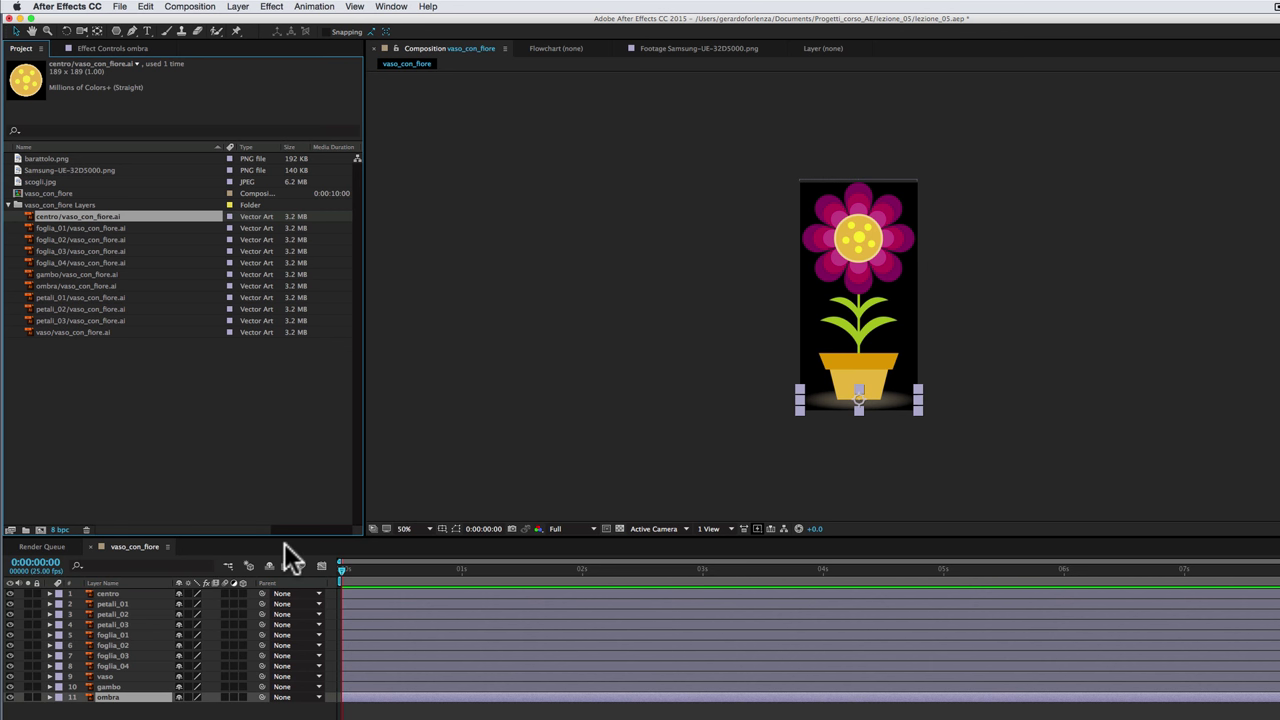
left_click(9, 205)
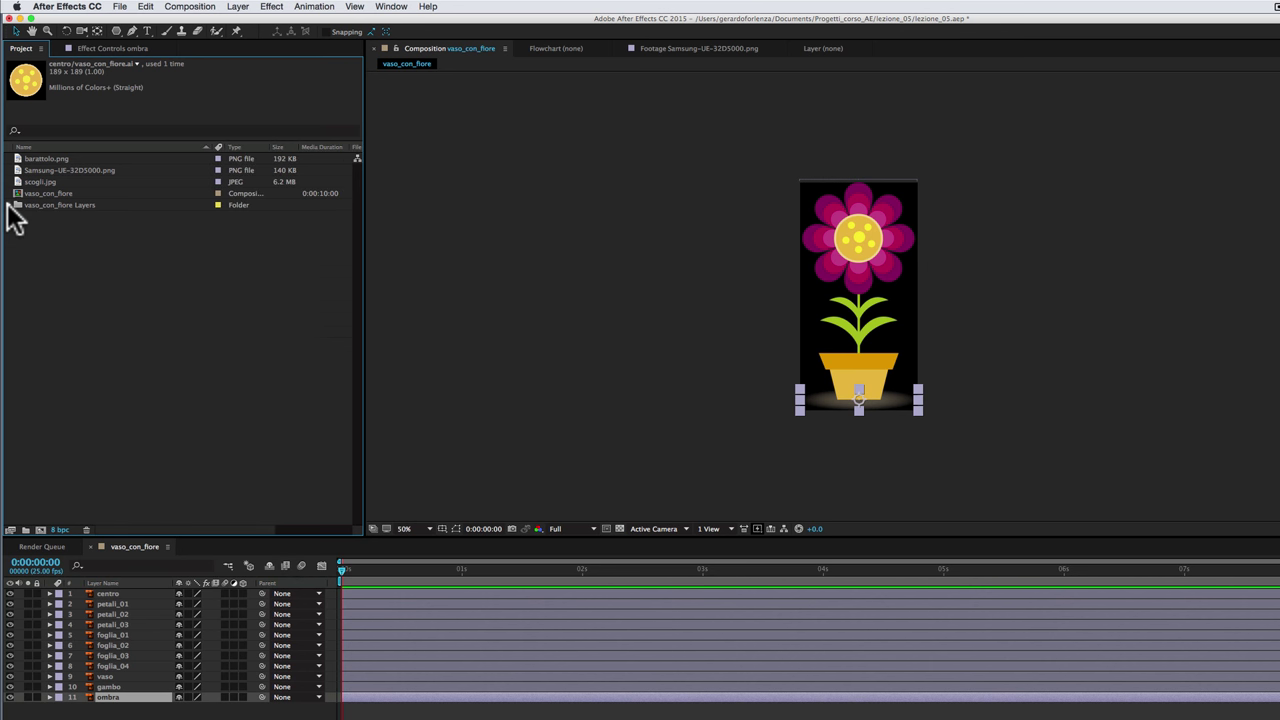
- Import vaso_con_fiore.ai again with Import As left on Footage, giving 387 × 749 vector art
double_click(152, 360)
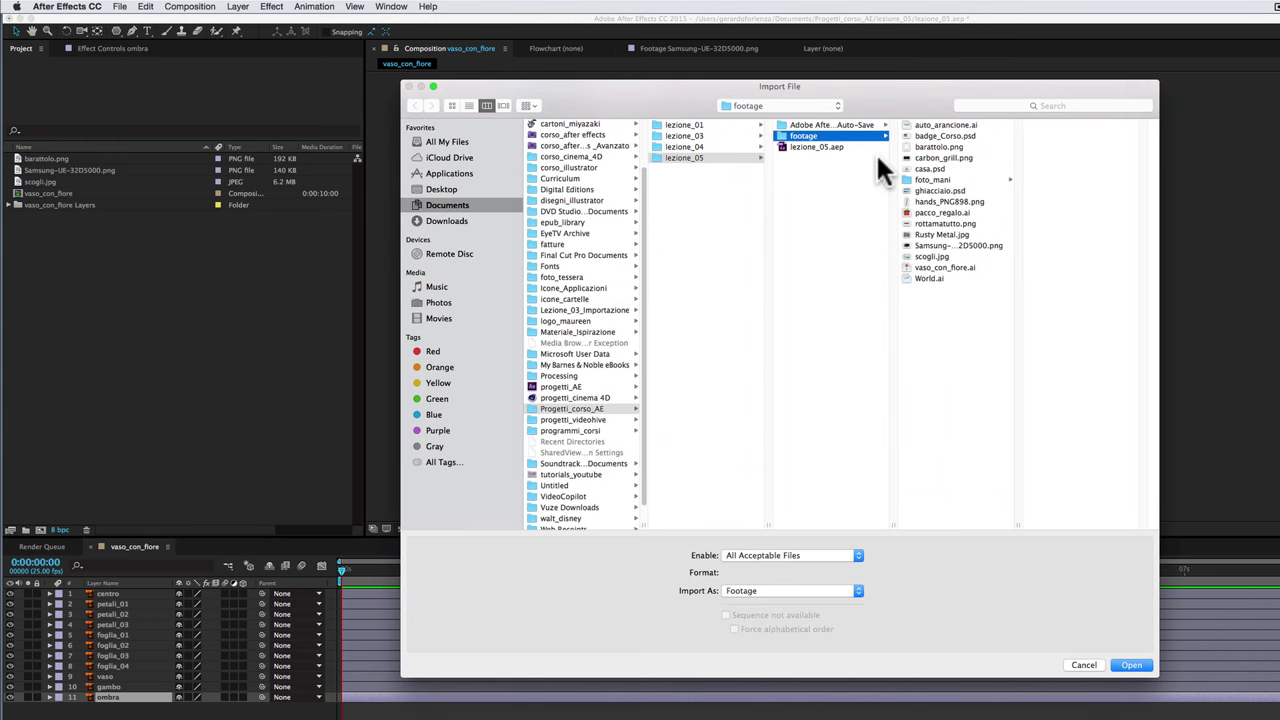
left_click(928, 268)
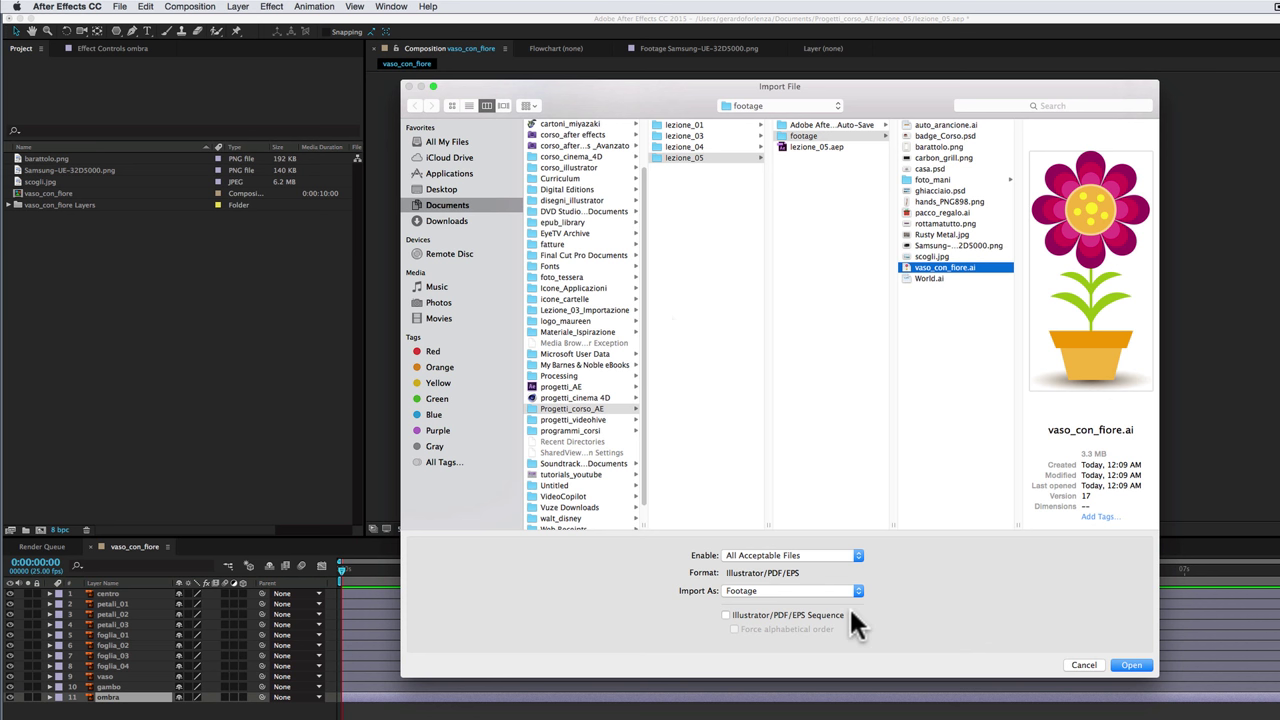
left_click(760, 591)
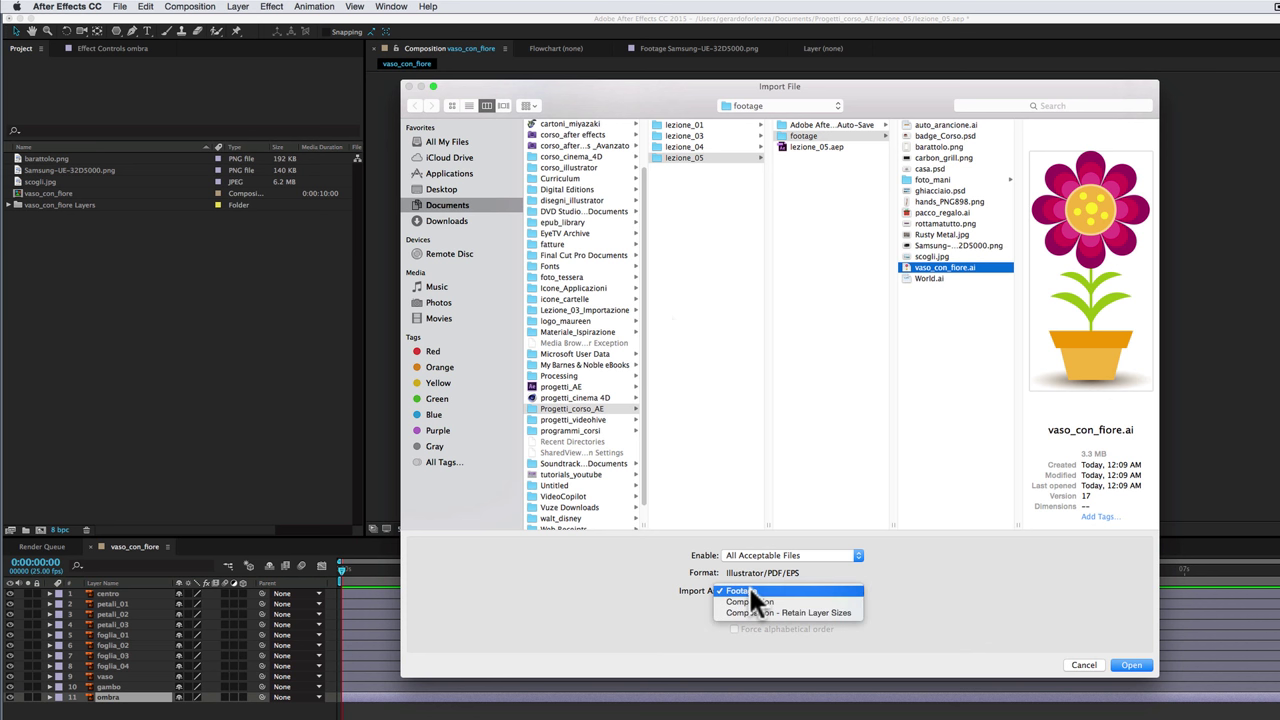
left_click(752, 591)
left_click(1133, 668)
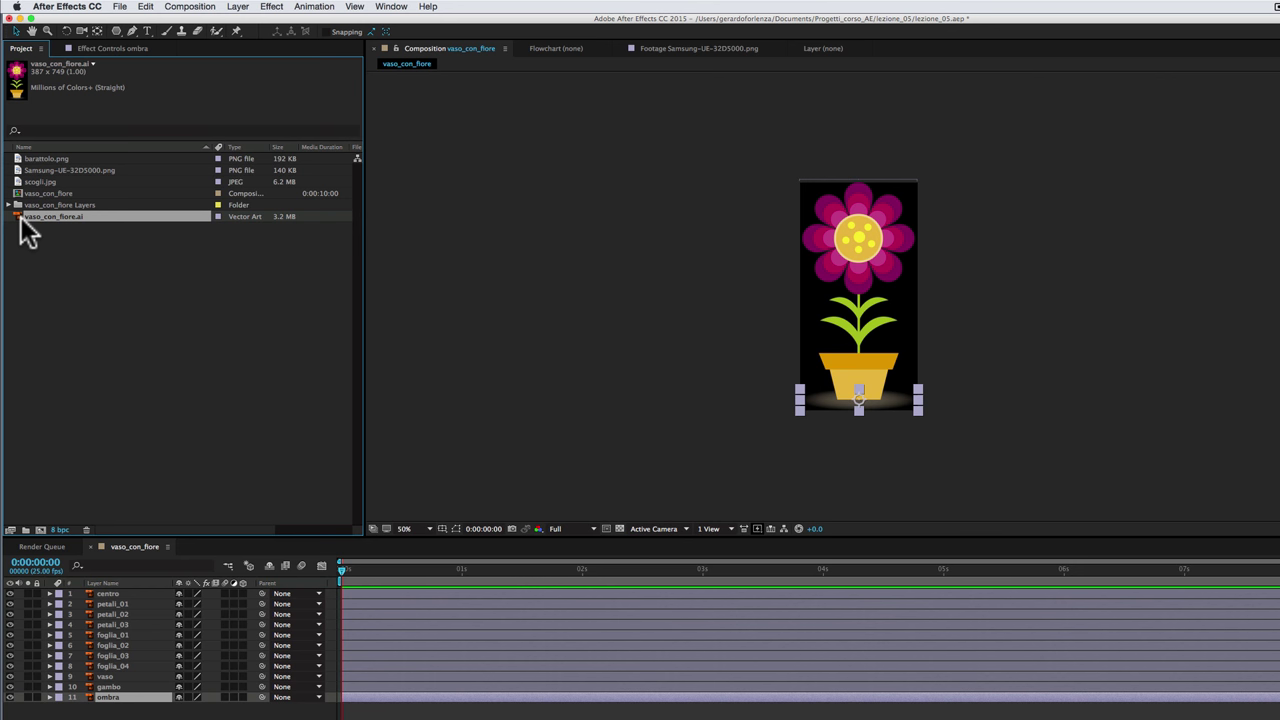
- Open the flat vaso_con_fiore.ai footage in the Footage viewer to see the whole flower pot
double_click(18, 219)
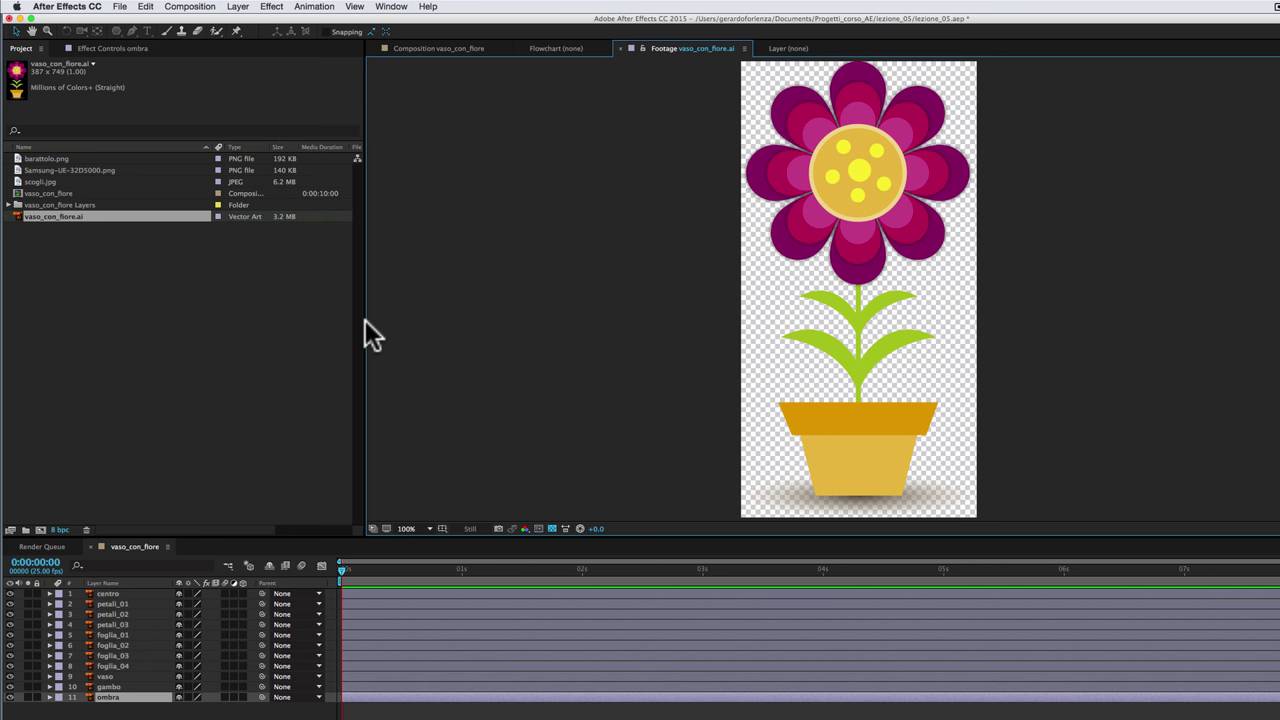
- Open the Import dialog, look over the Import As choices, and cancel
double_click(191, 329)
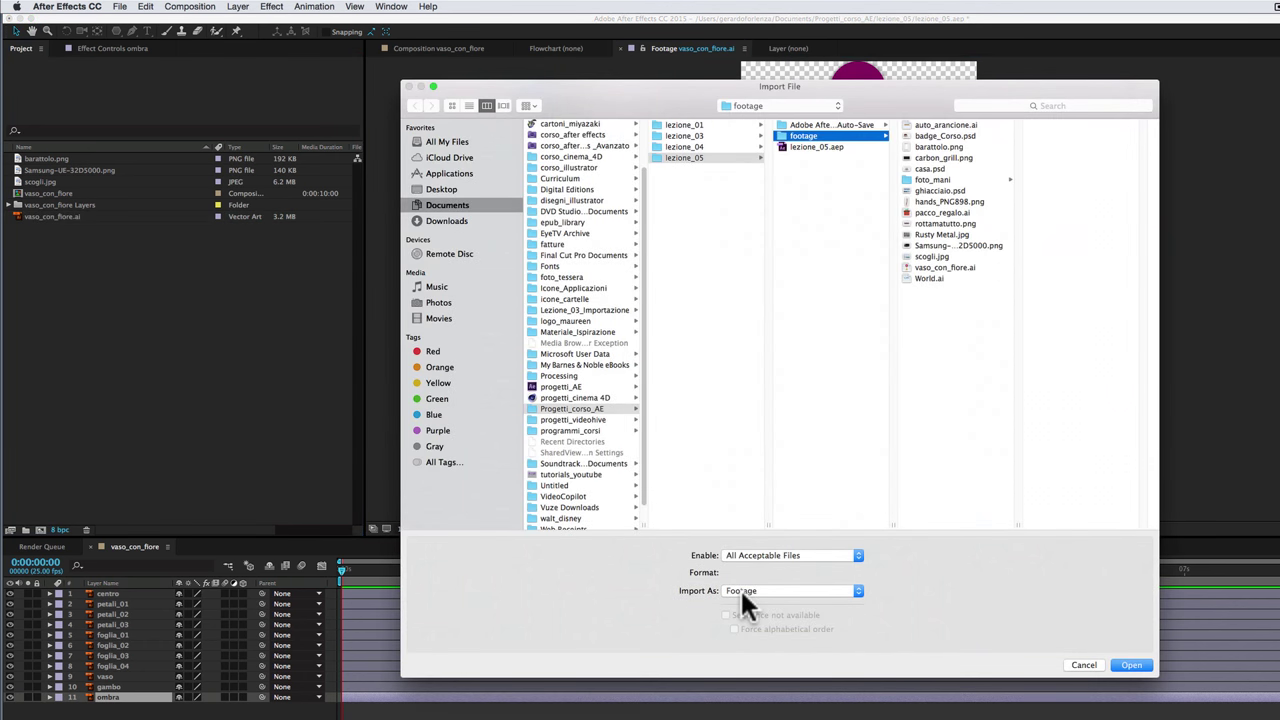
left_click(743, 594)
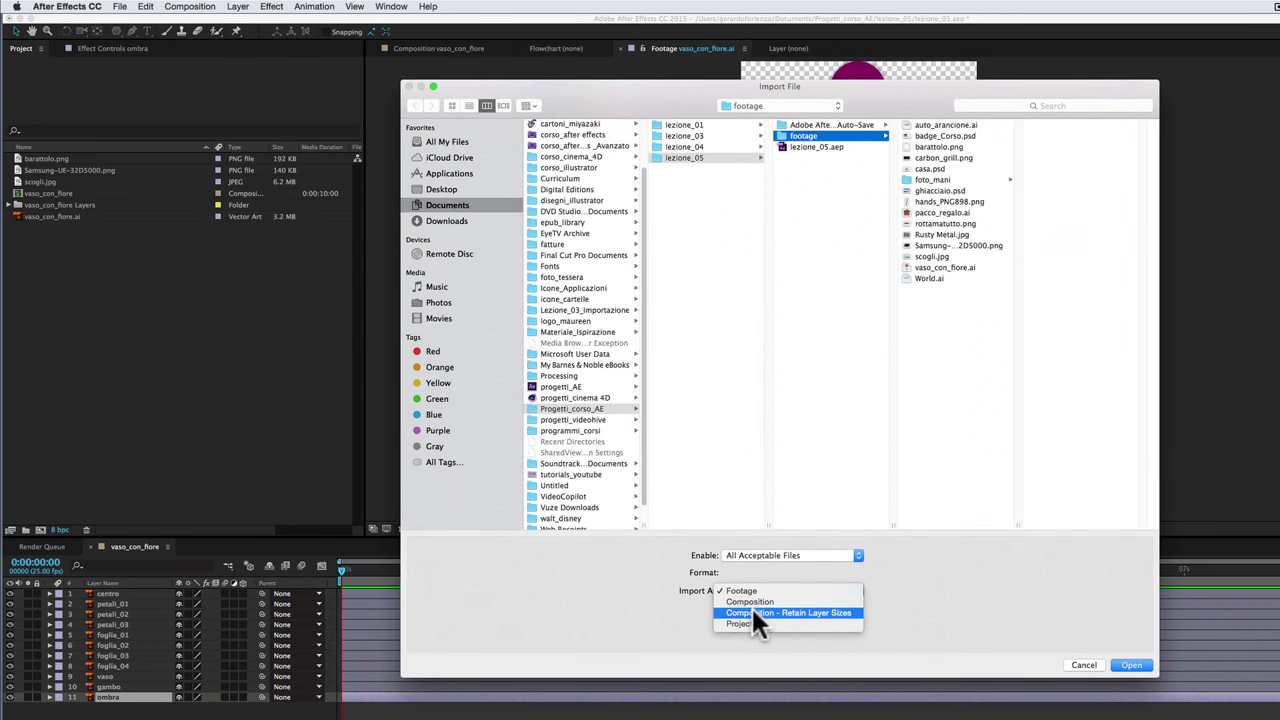
left_click(1084, 668)
left_click(1080, 666)
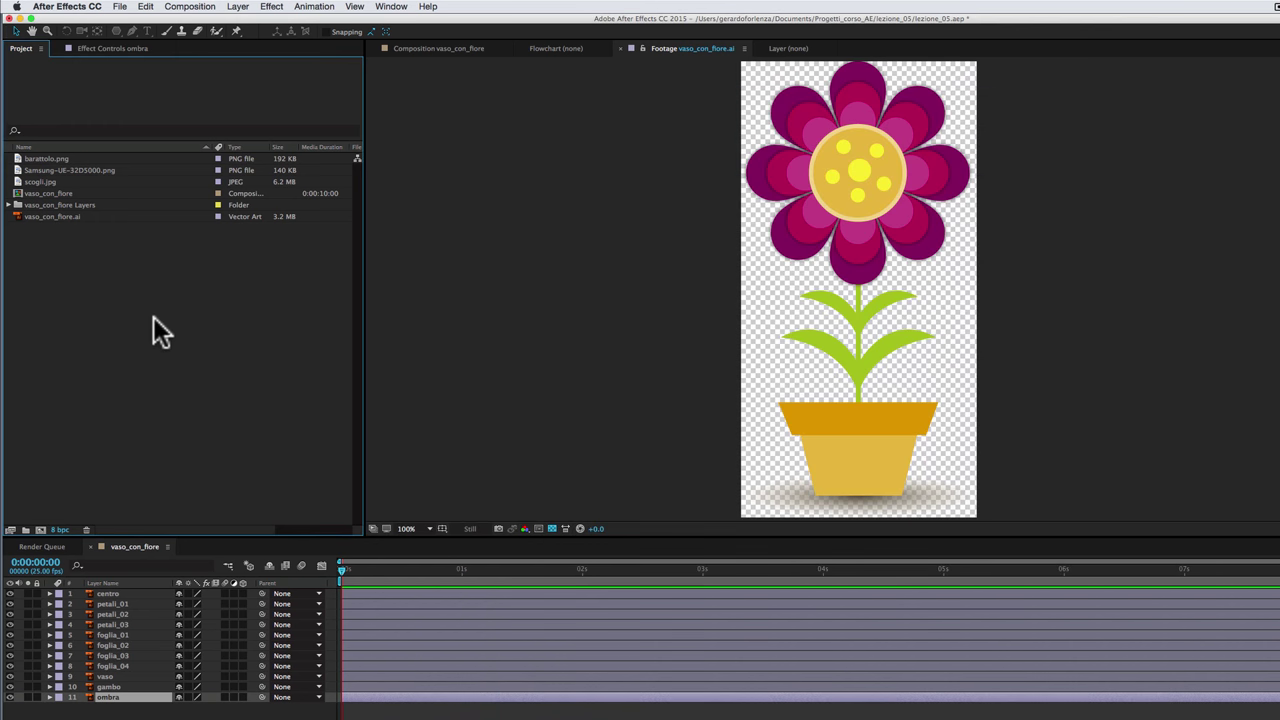
- Select pacco_regalo.ai for import and switch to Illustrator to confirm it has one layer
double_click(157, 331)
left_click(922, 213)
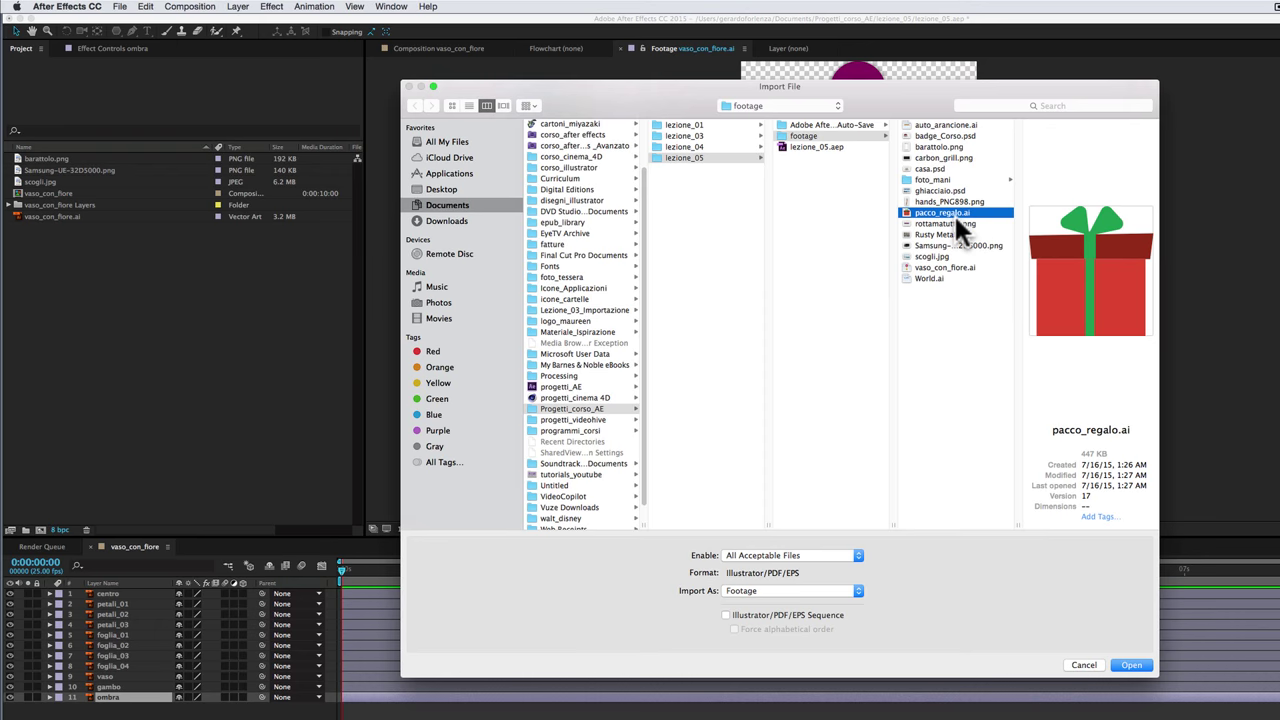
key("super+Tab")
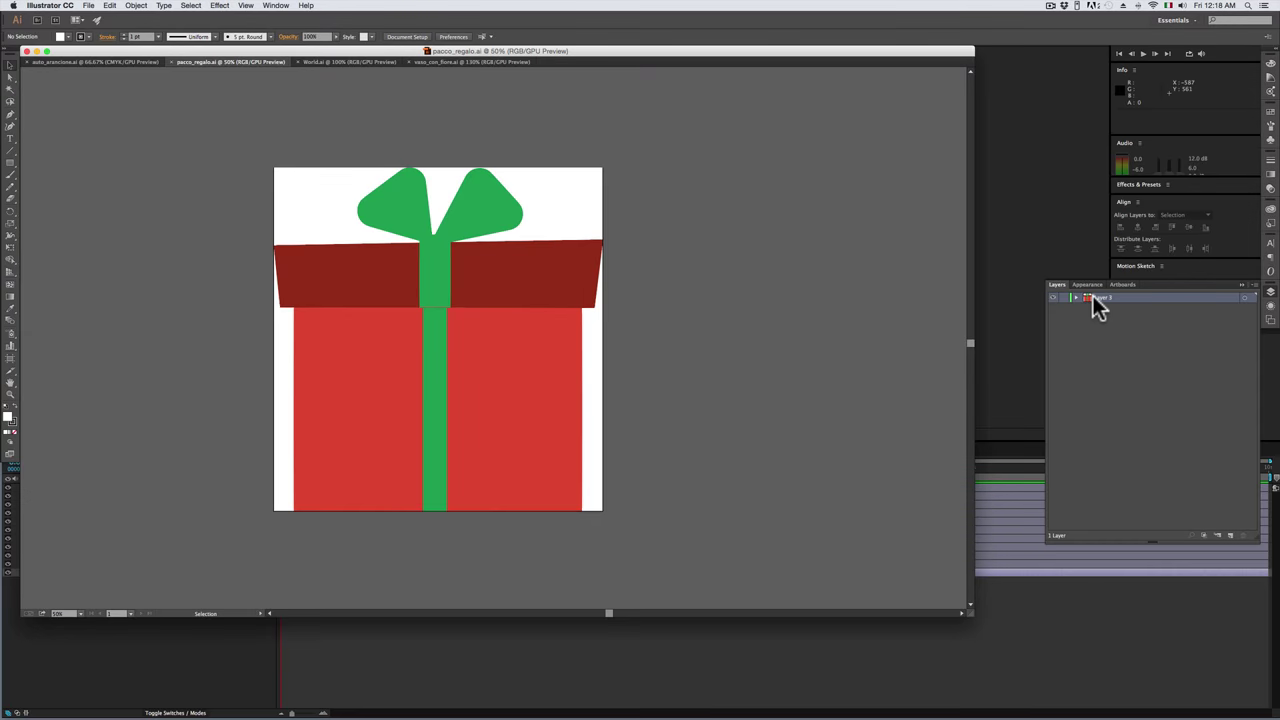
- Back in After Effects, import pacco_regalo.ai as Footage, giving 1317 × 1377 vector art
left_click(653, 632)
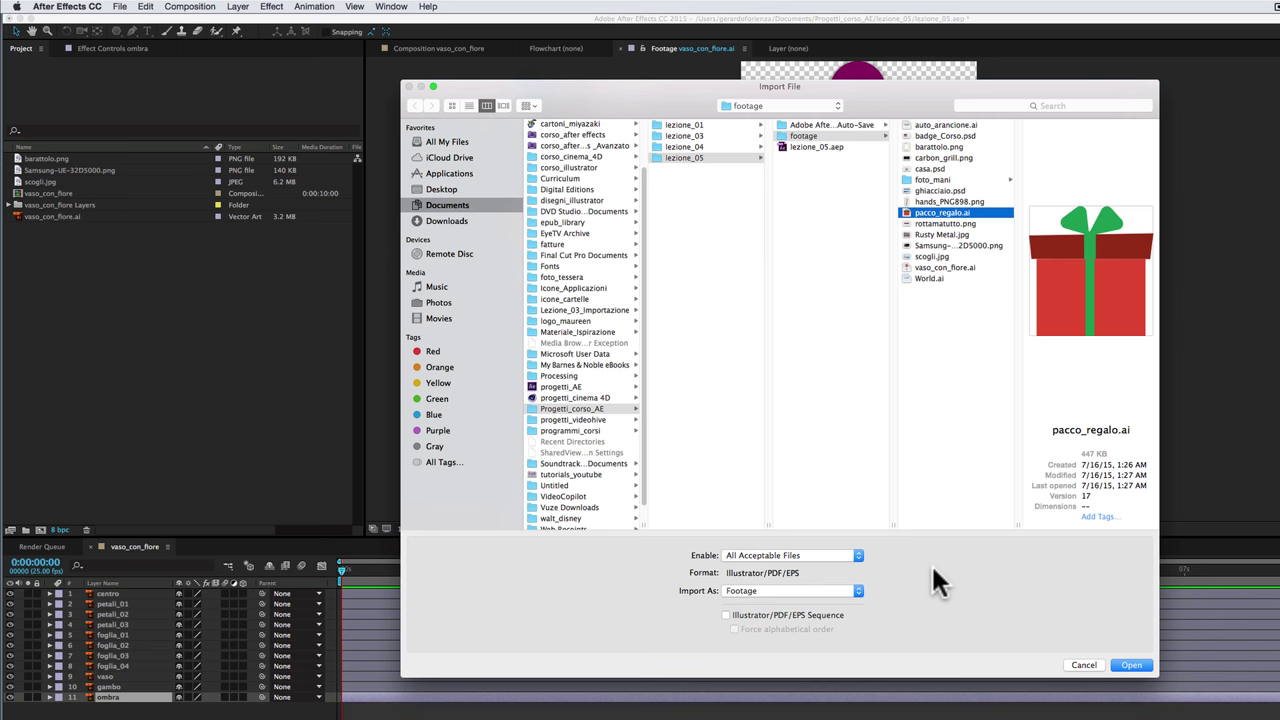
left_click(795, 592)
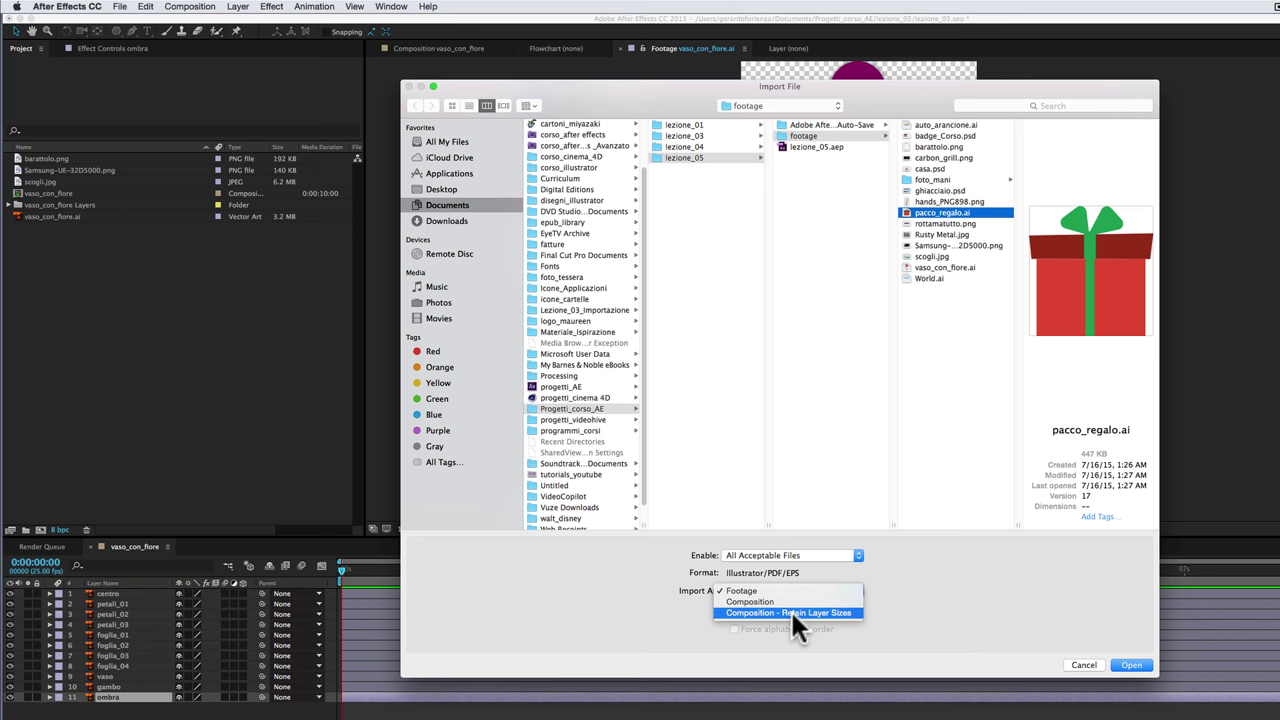
key("Escape")
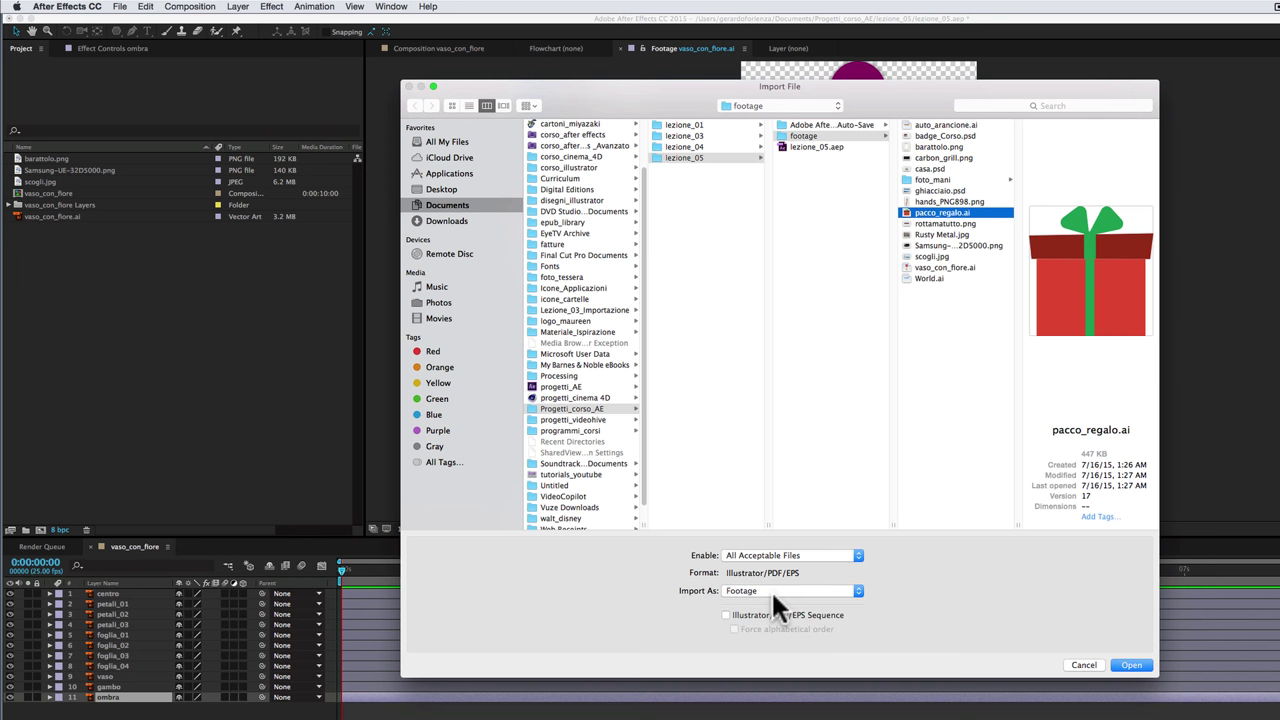
left_click(1128, 666)
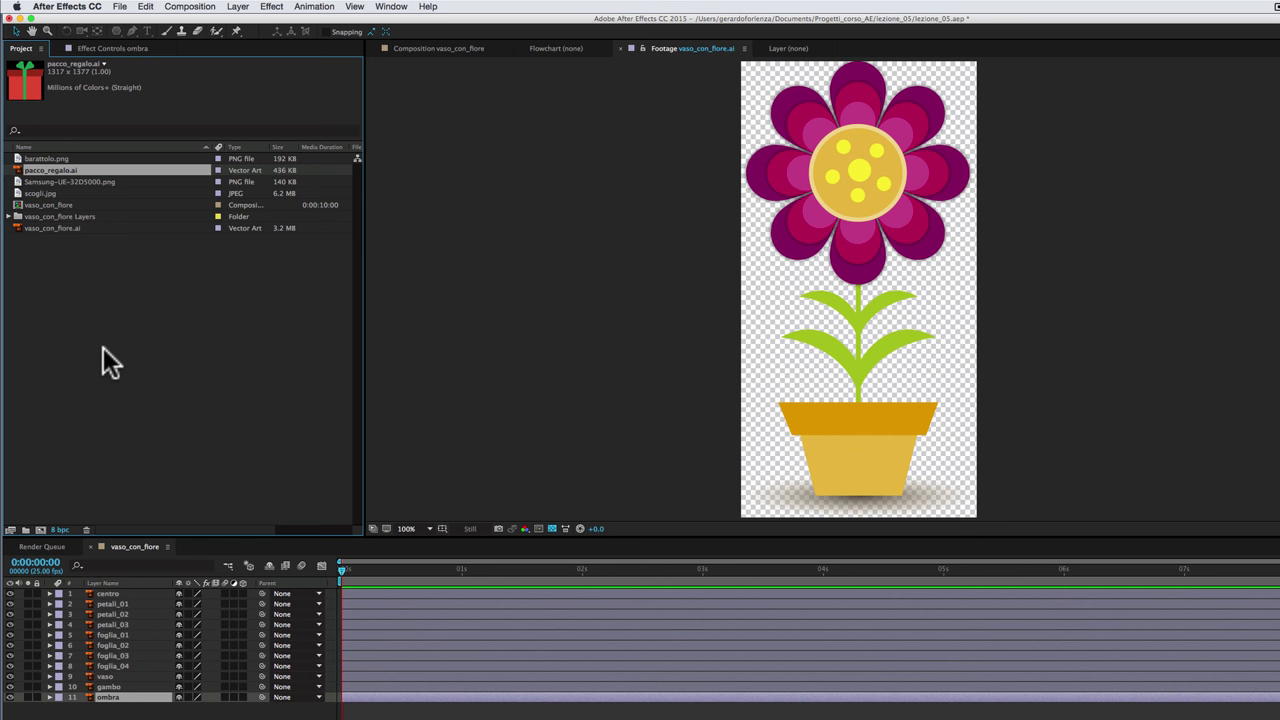
- Re-import the flower vase artwork as Composition – Retain Layer Sizes, creating vaso_con_fiore 2
double_click(110, 362)
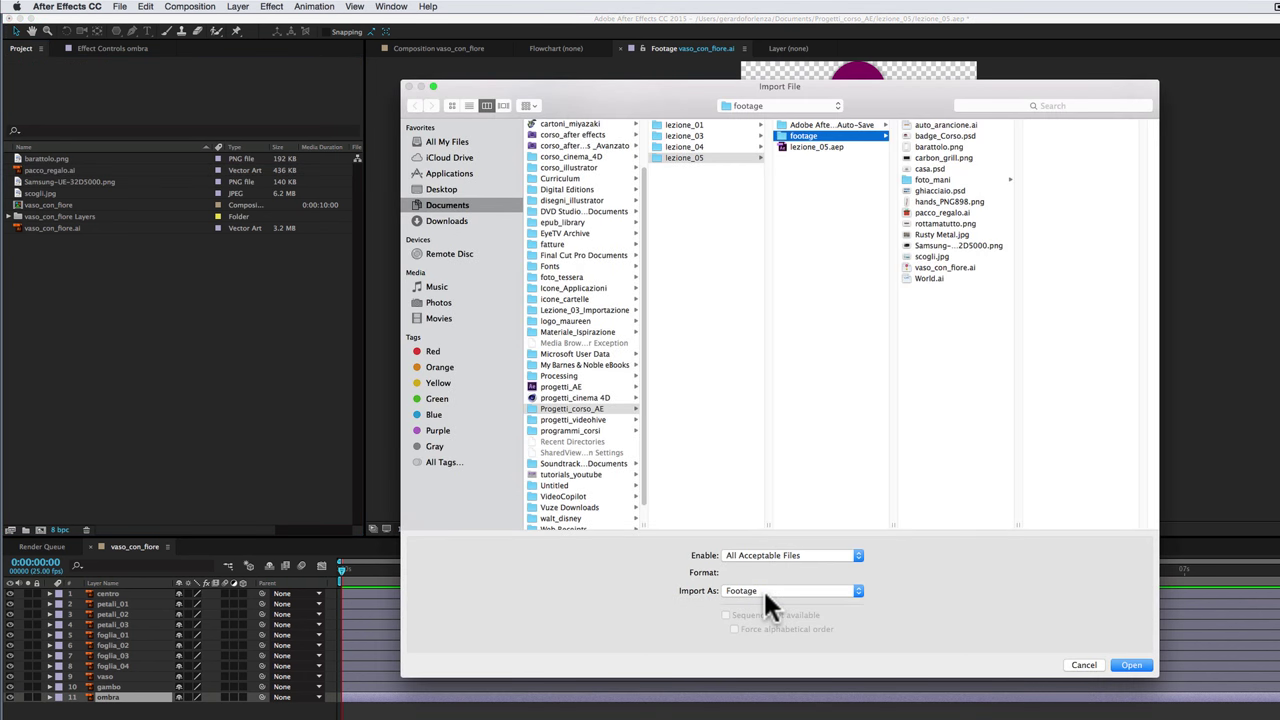
left_click(765, 598)
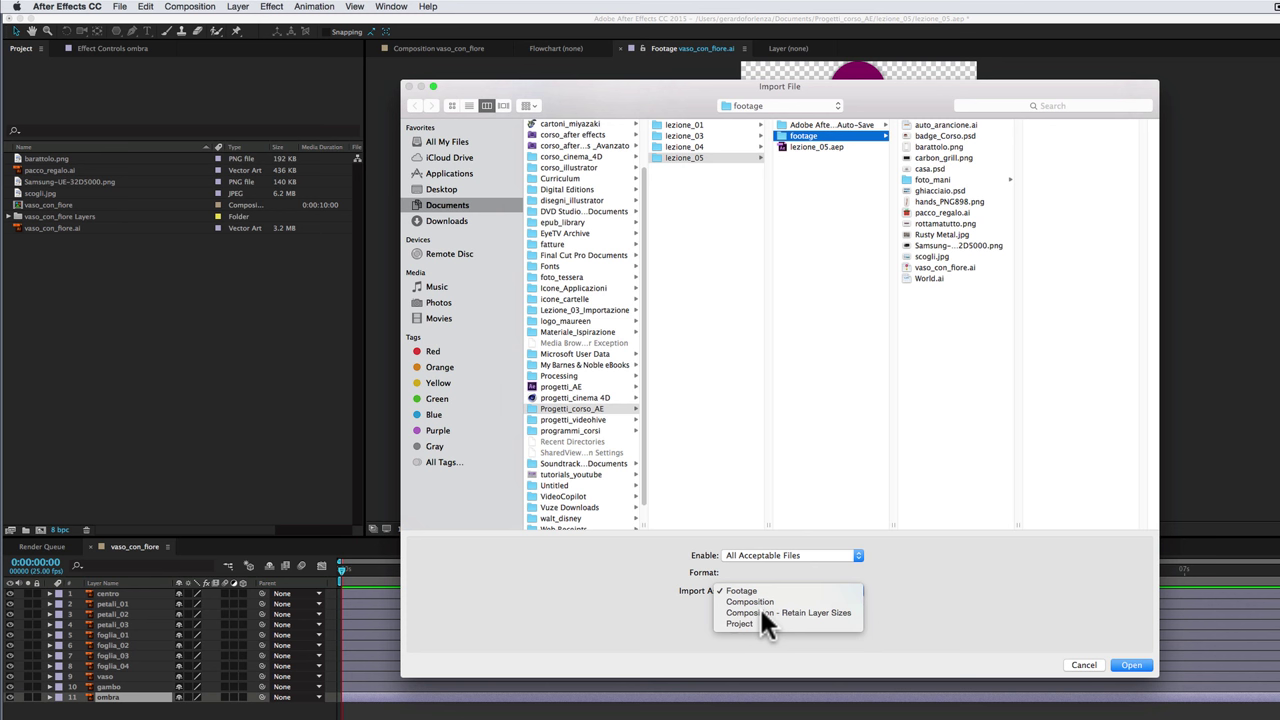
left_click(765, 612)
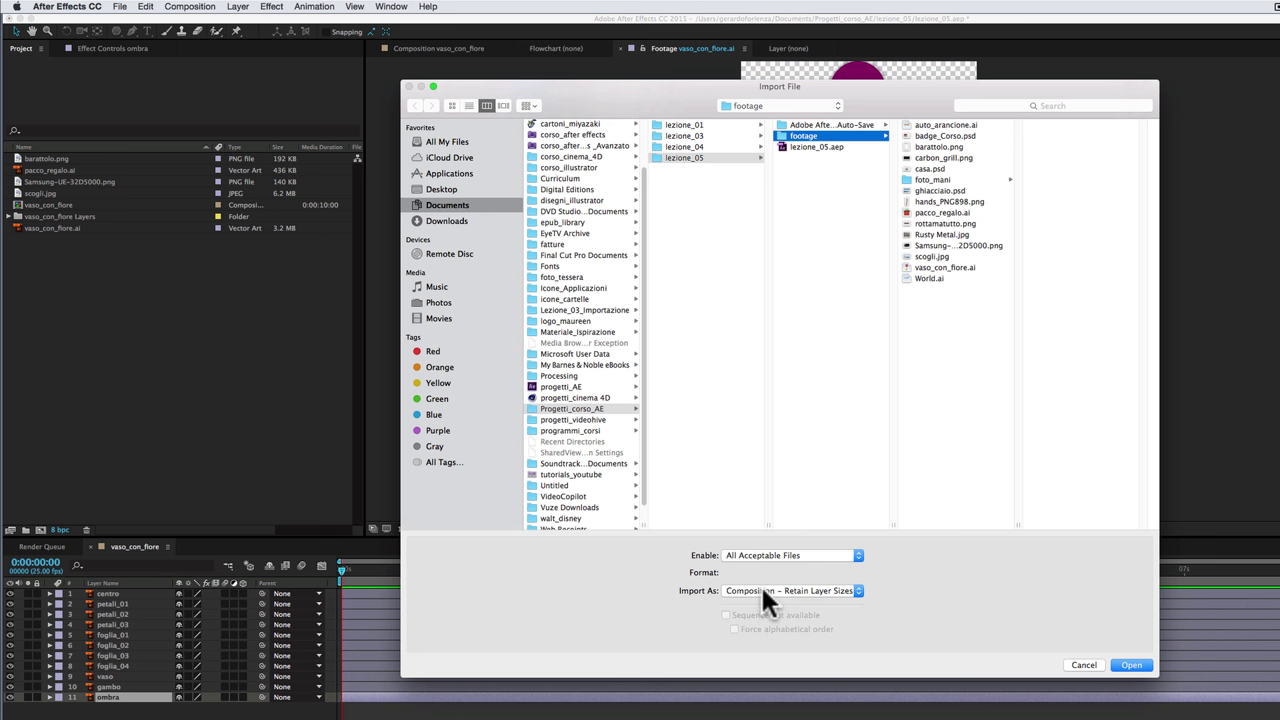
left_click(768, 598)
left_click(757, 569)
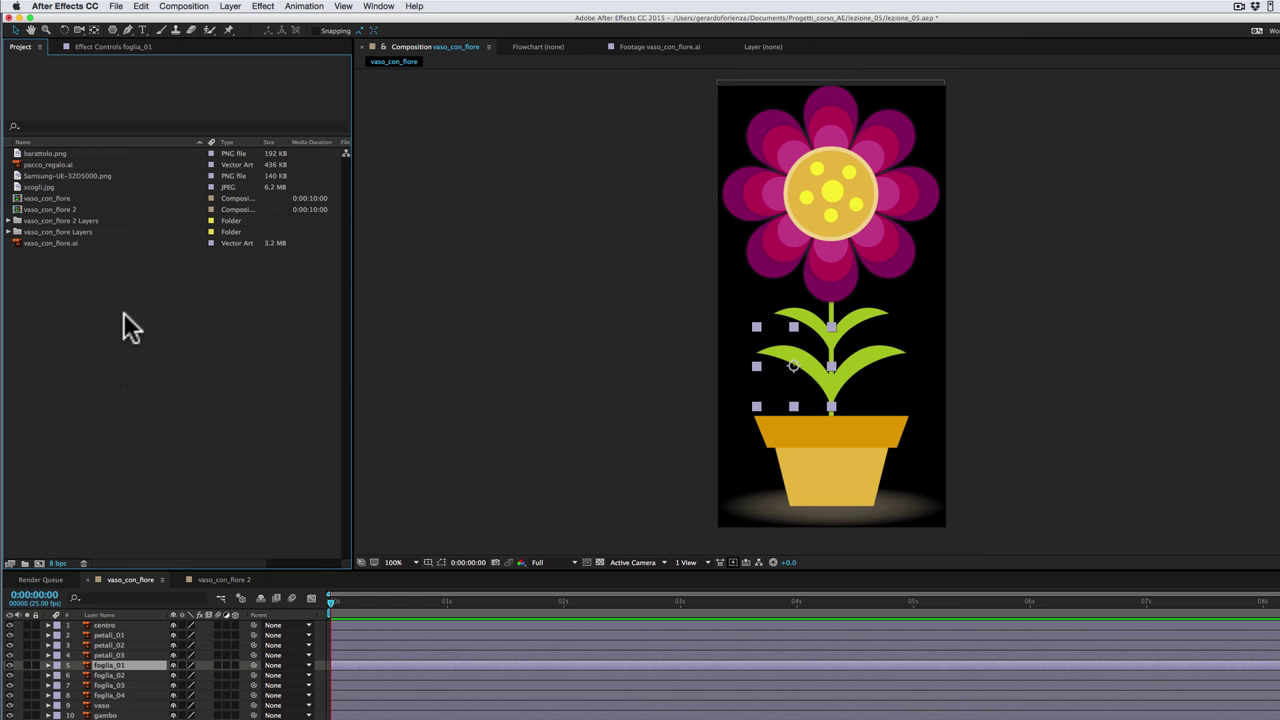
- Pick ghiacciaio.psd in the Import File dialog, then switch over to Photoshop
double_click(124, 313)
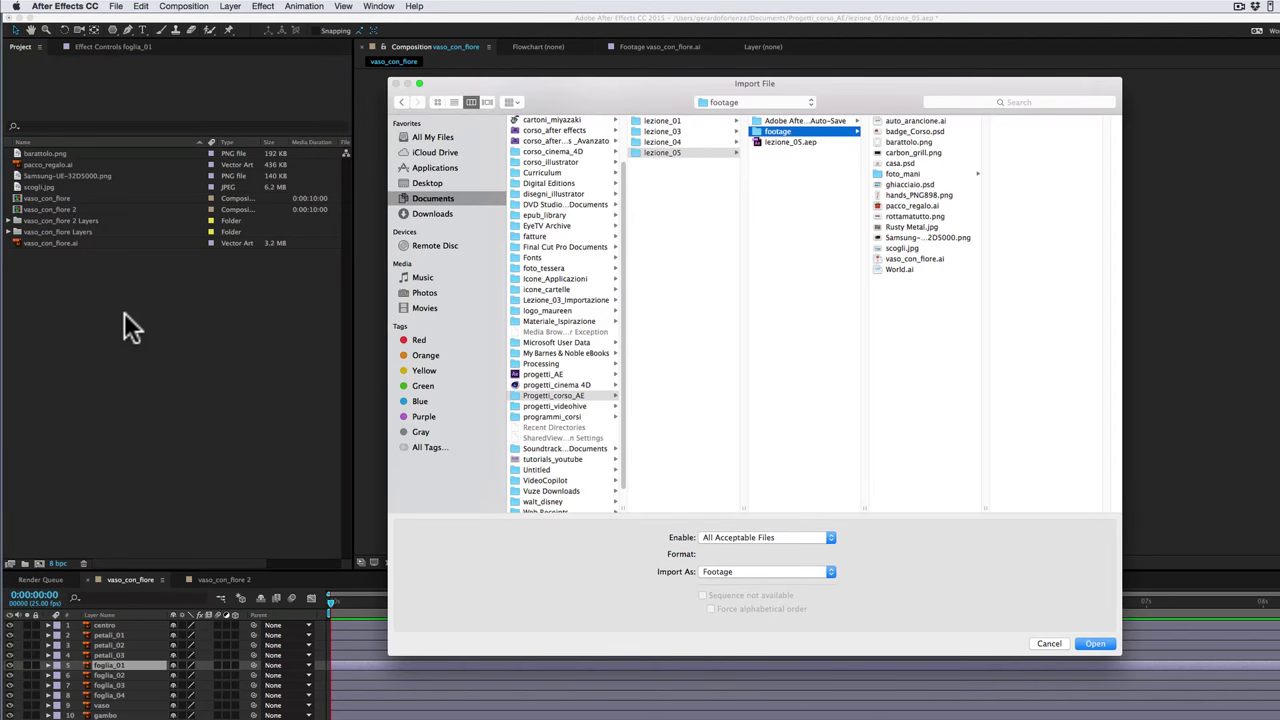
left_click(900, 185)
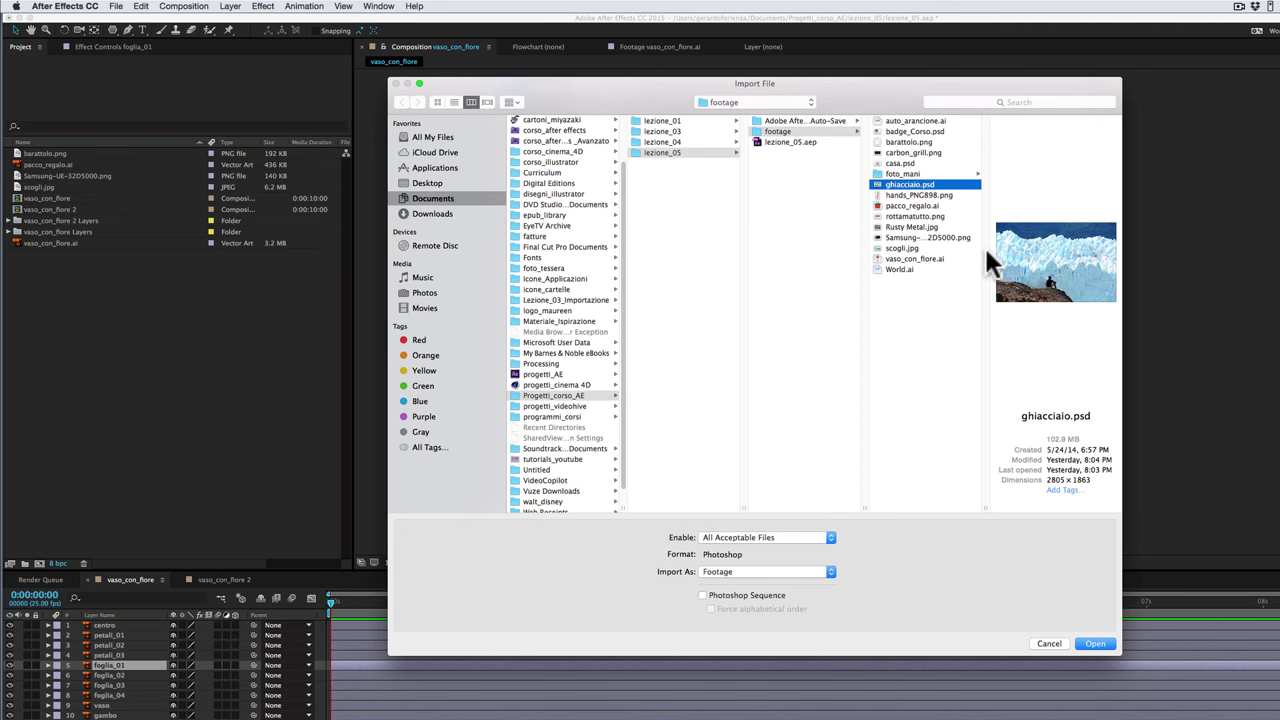
key("super+Tab")
key("super+Tab")
key("super+Tab")
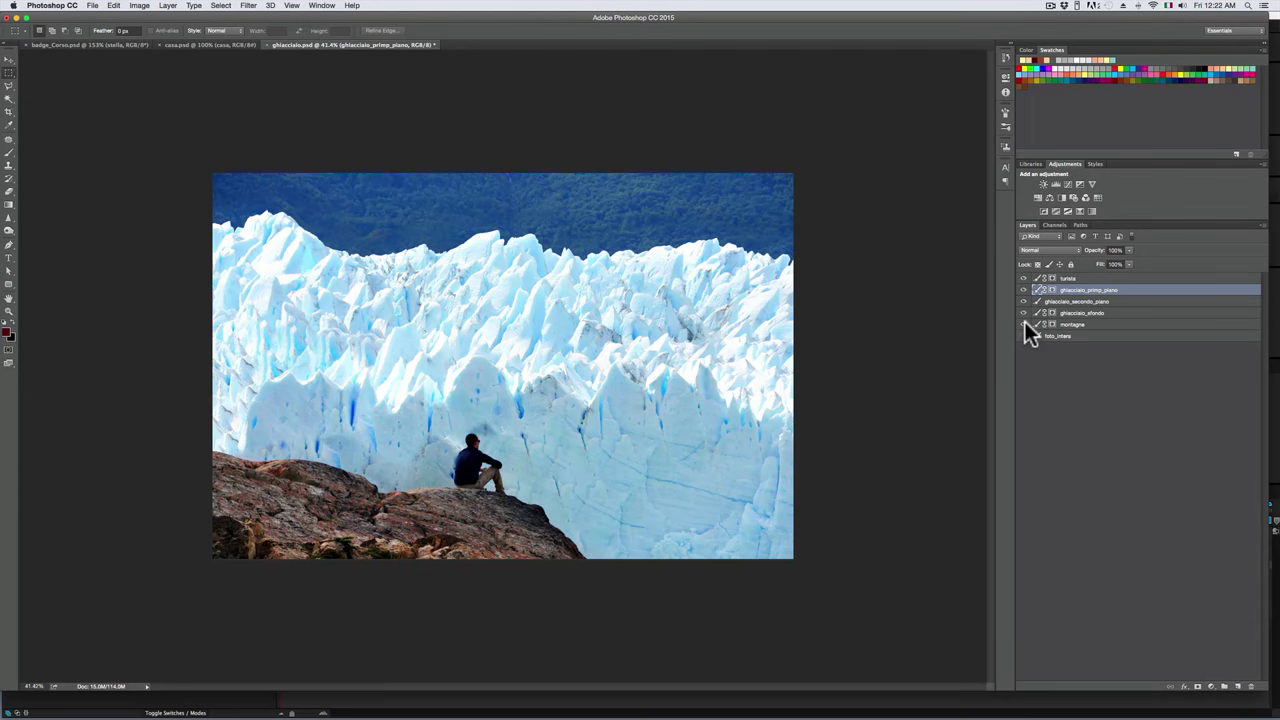
- Hide the glacier photo's layers, re-show them one by one from foreground to sky, then return to After Effects
mouse_move(1024, 323)
left_mouse_down()
mouse_move(1023, 281)
mouse_move(1021, 298)
left_mouse_up()
left_click(1021, 294)
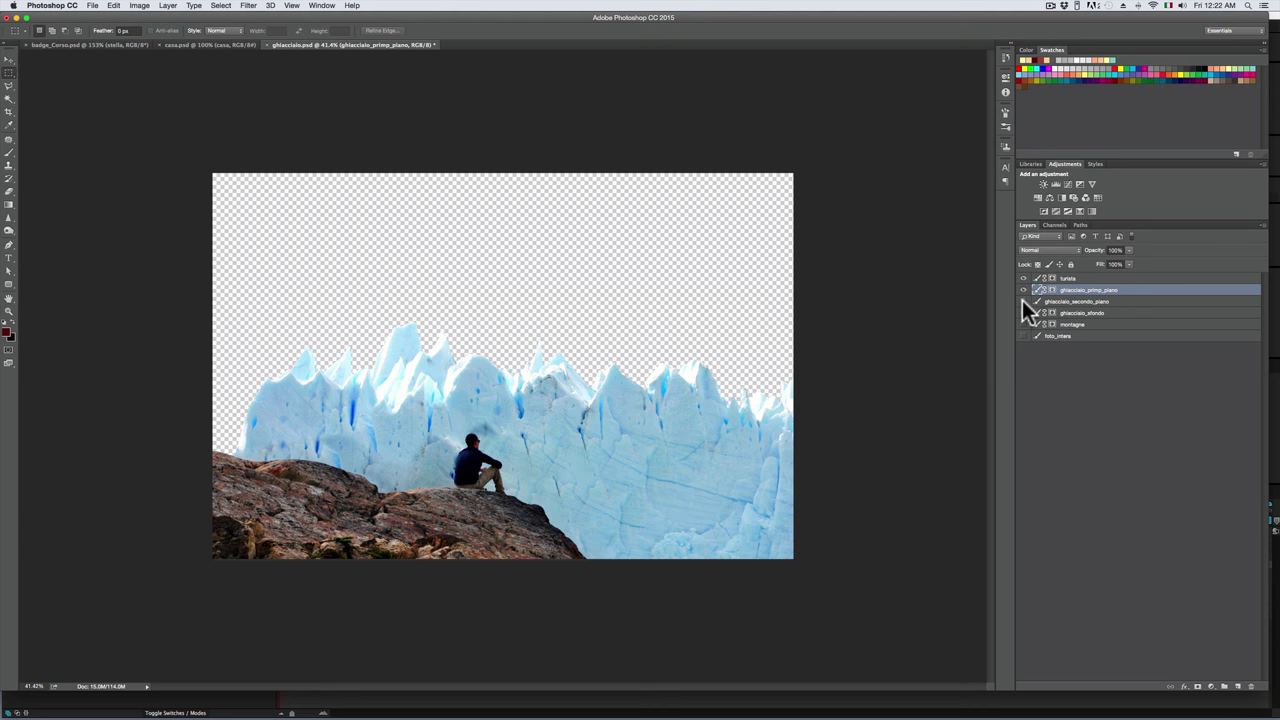
left_click(1022, 301)
left_click(1022, 313)
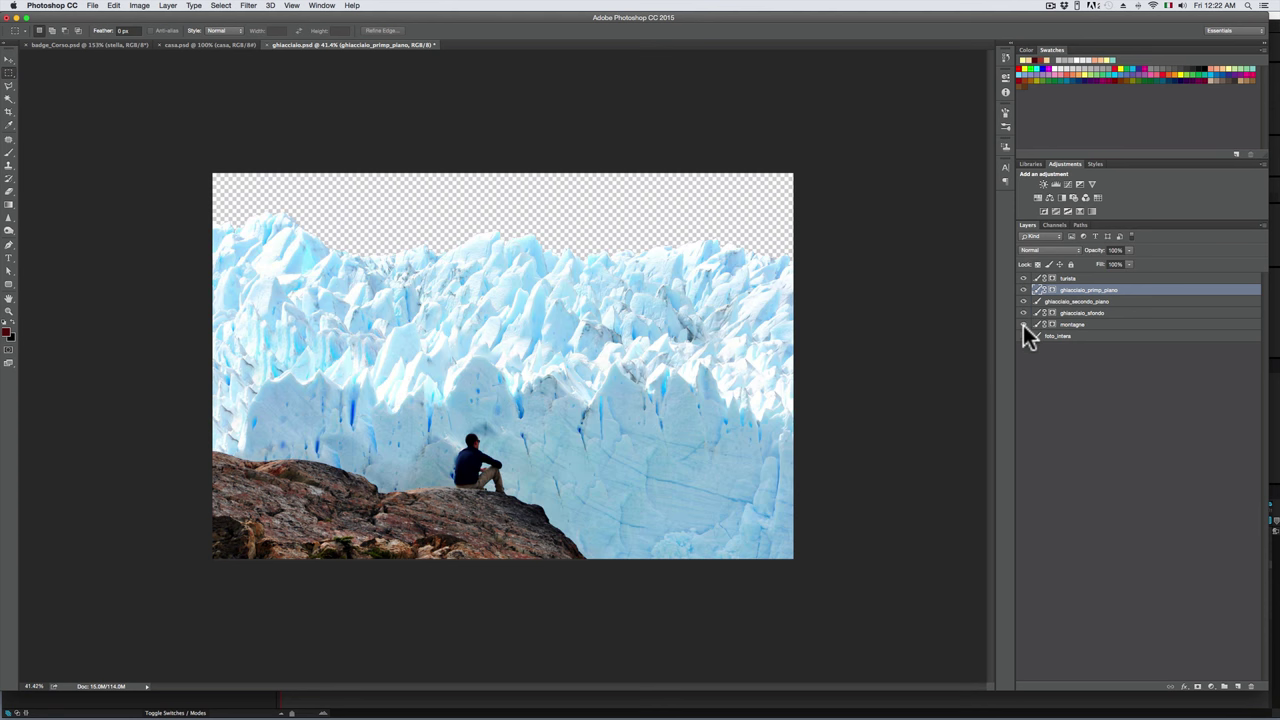
left_click(1022, 324)
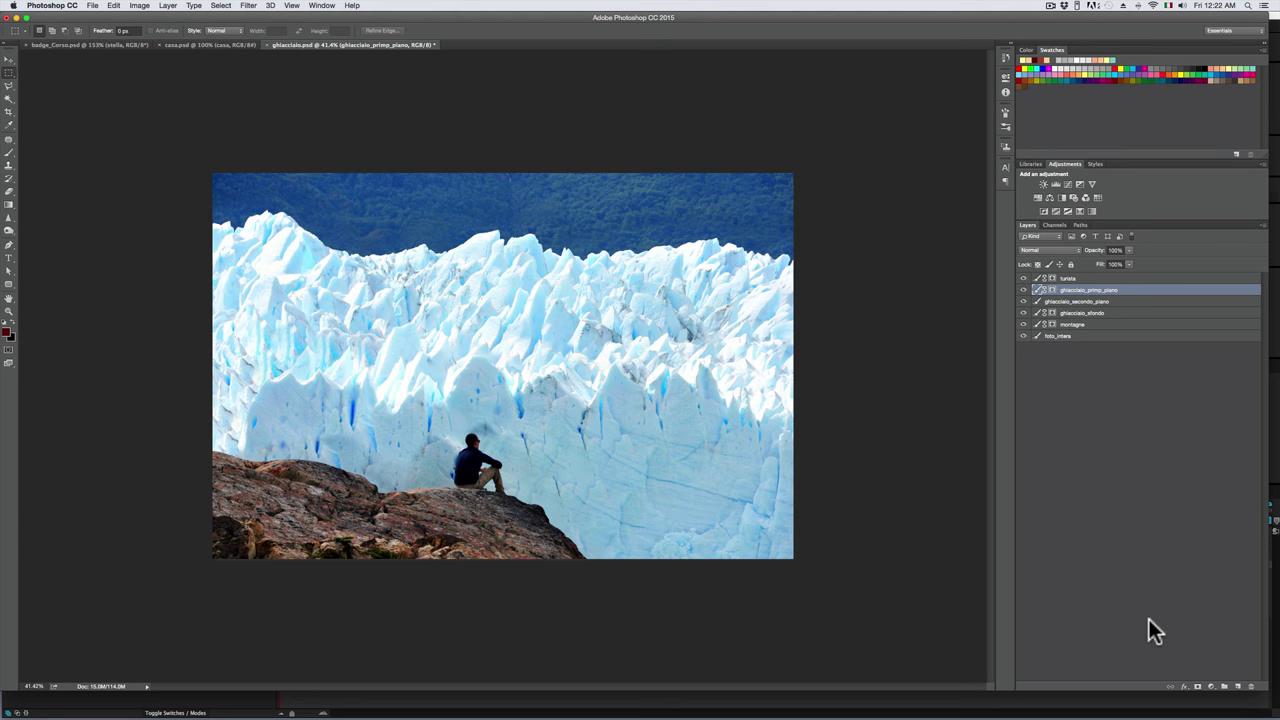
key("super+Tab")
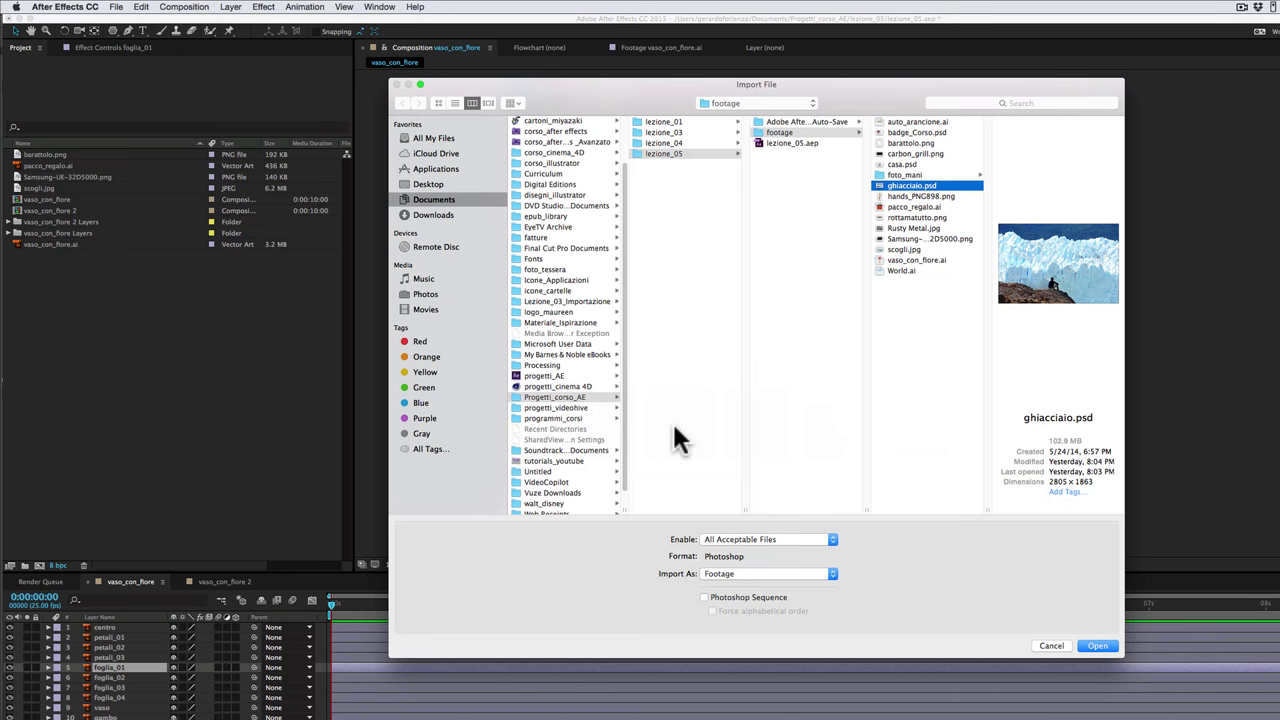
- Import ghiacciaio.psd as Composition – Retain Layer Sizes with Merge Layer Styles into Footage
left_click_drag(801, 84, 781, 83)
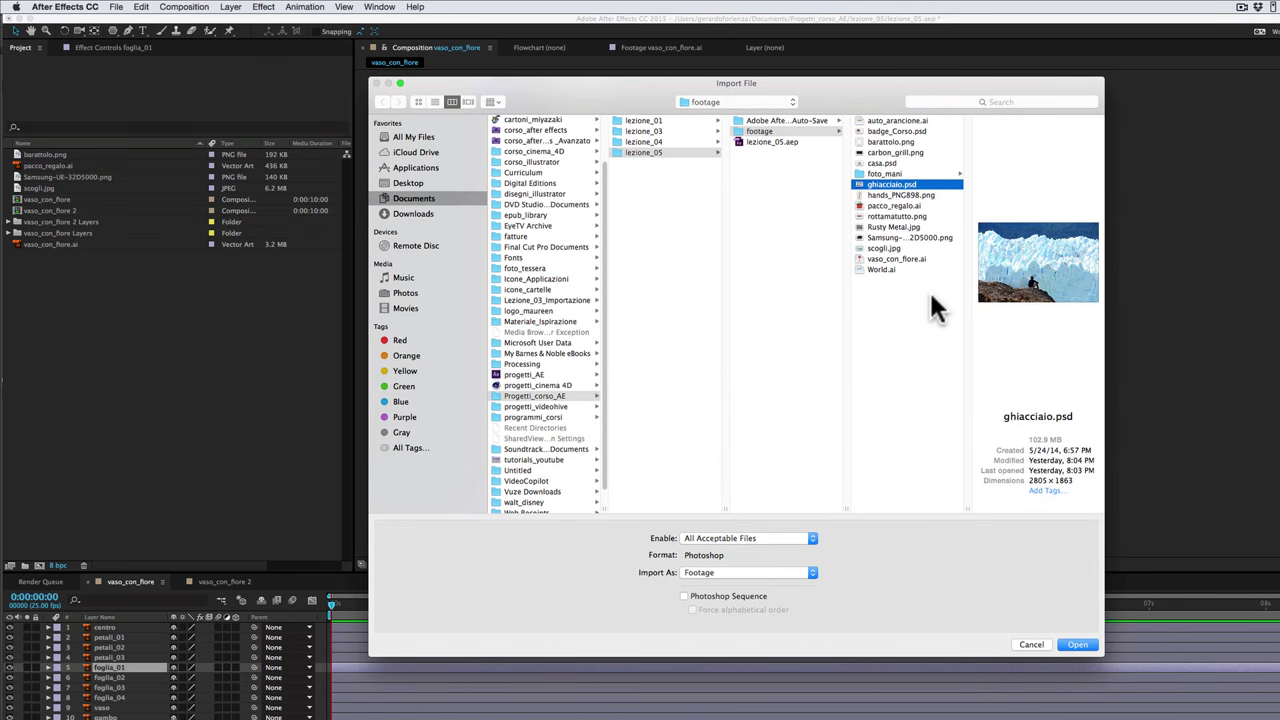
left_click(762, 575)
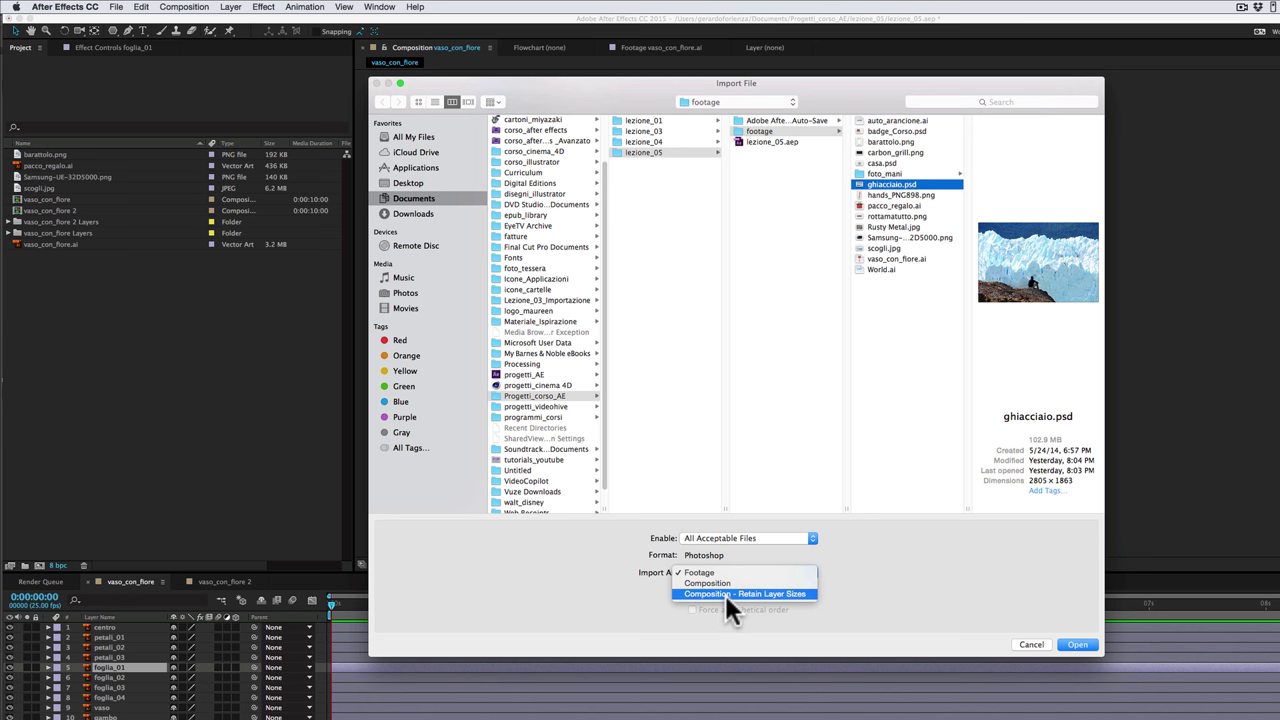
left_click(731, 596)
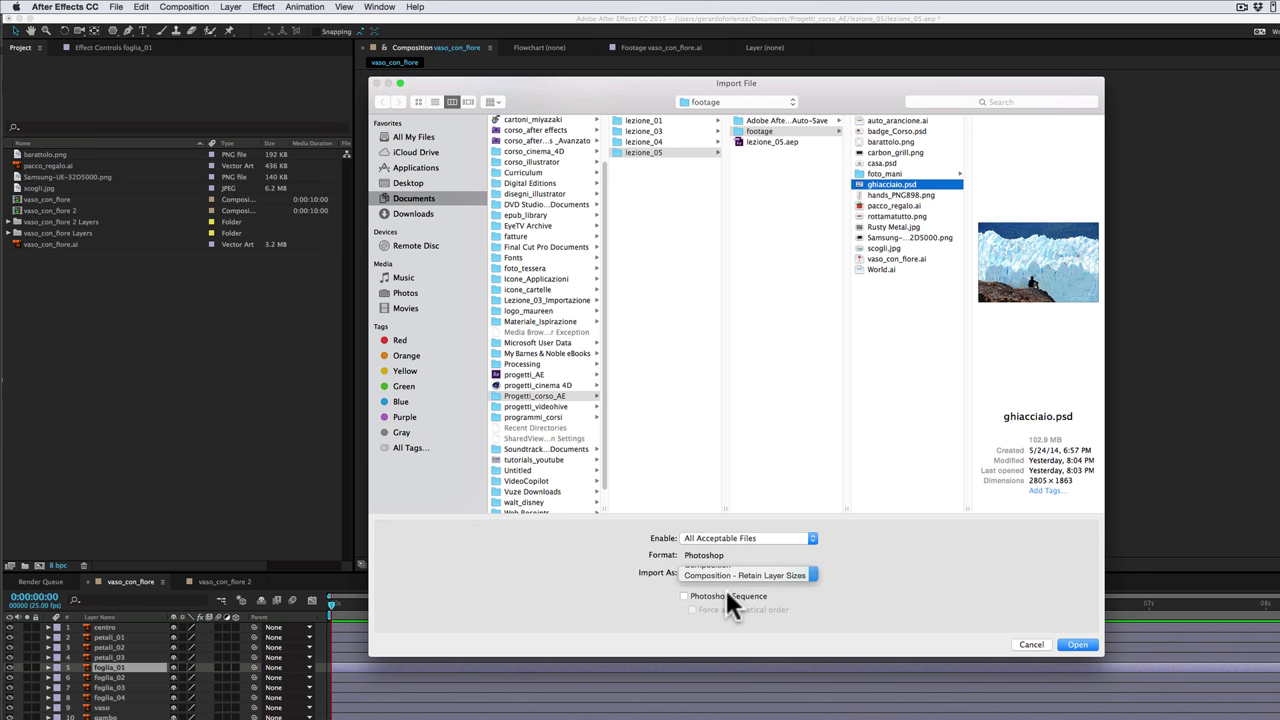
left_click(1077, 645)
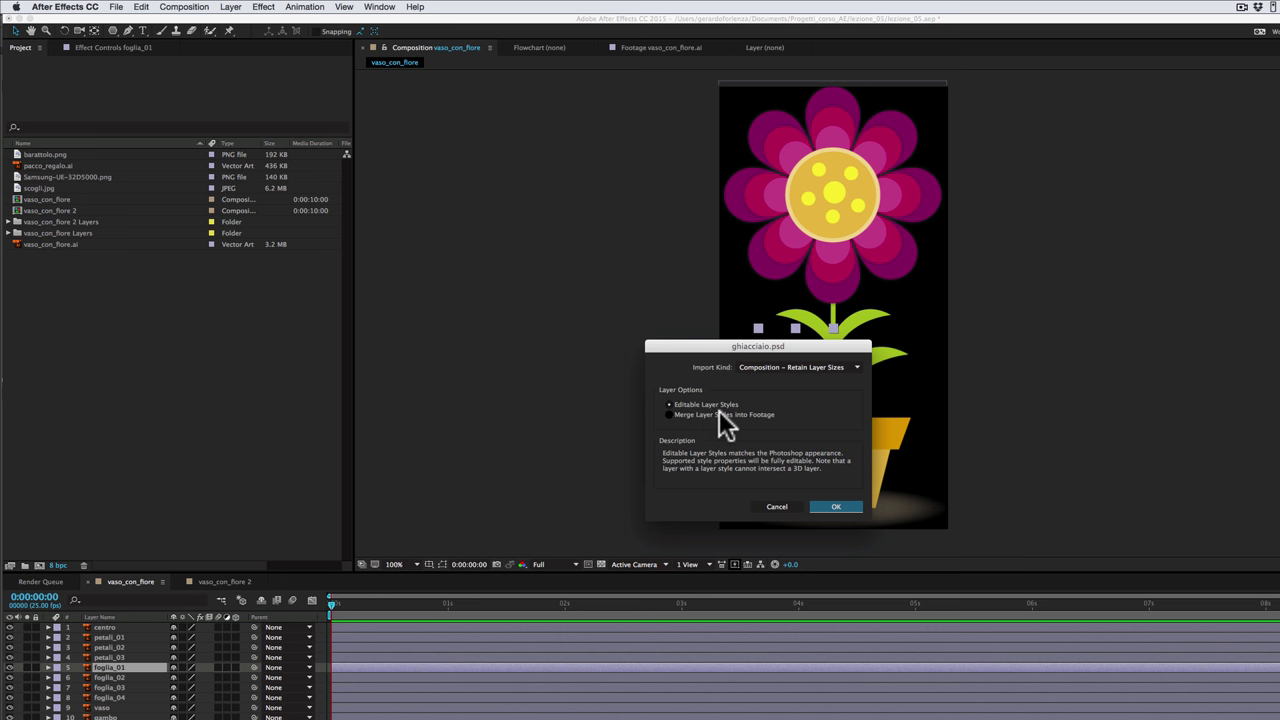
left_click(681, 414)
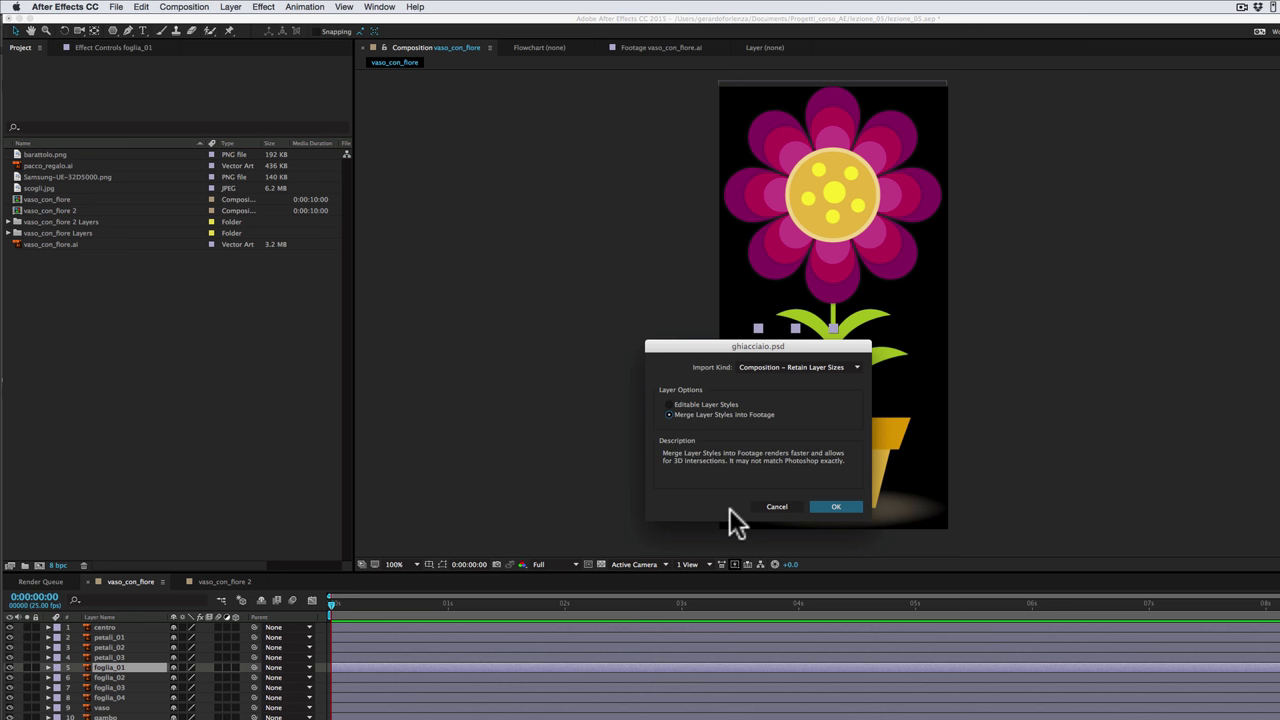
left_click(835, 507)
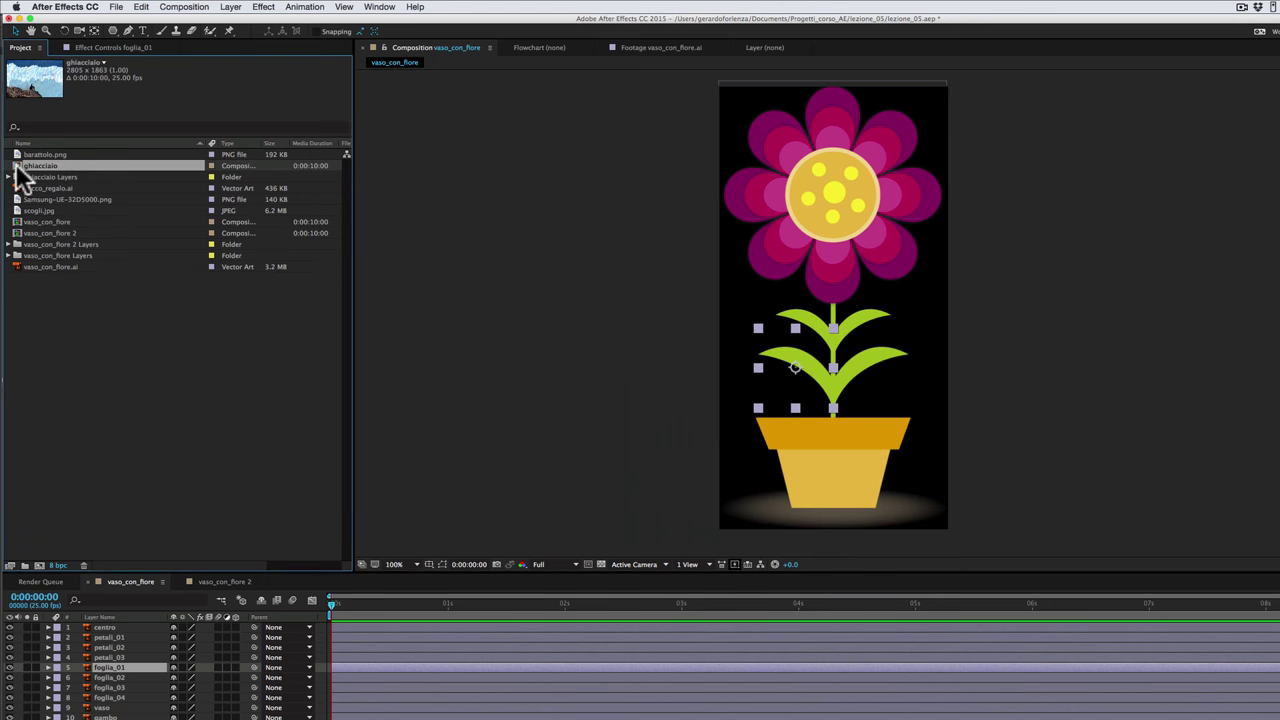
- Open the ghiacciaio composition at one second and zoom the viewer between 50% and 25%
double_click(30, 166)
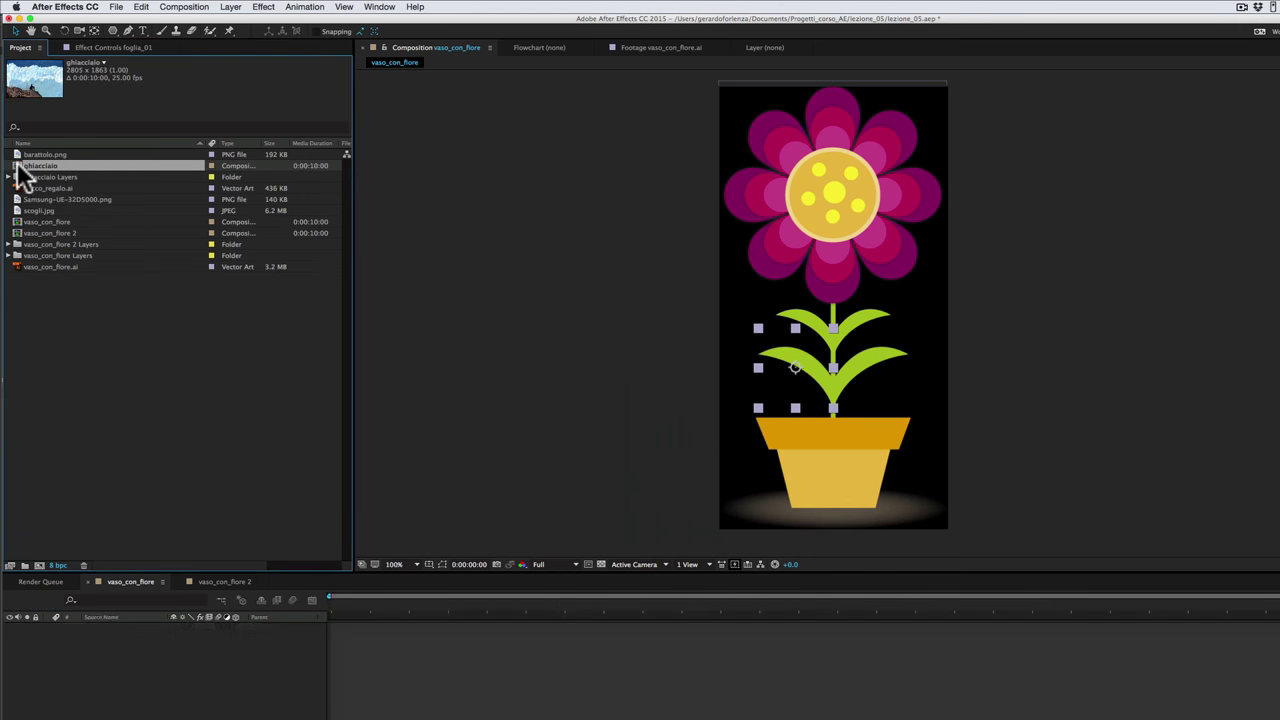
left_click(448, 604)
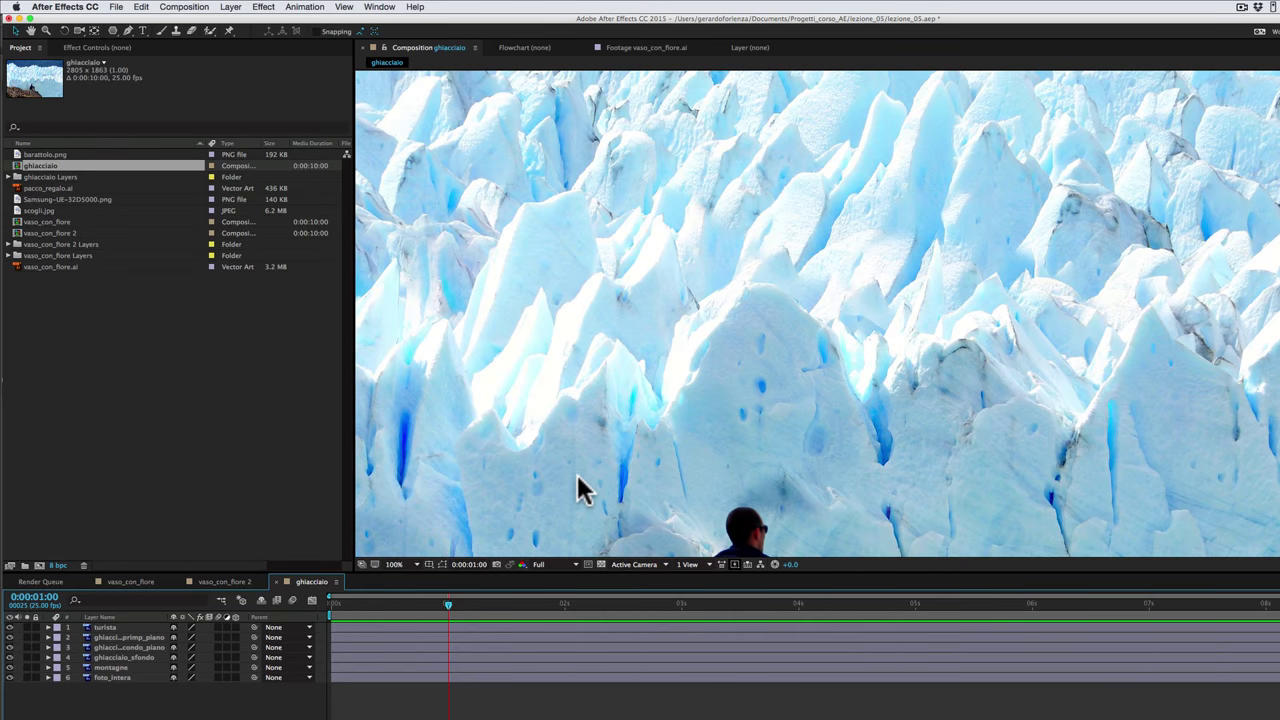
key("comma")
key("comma")
key("comma")
key("period")
key("period")
key("period")
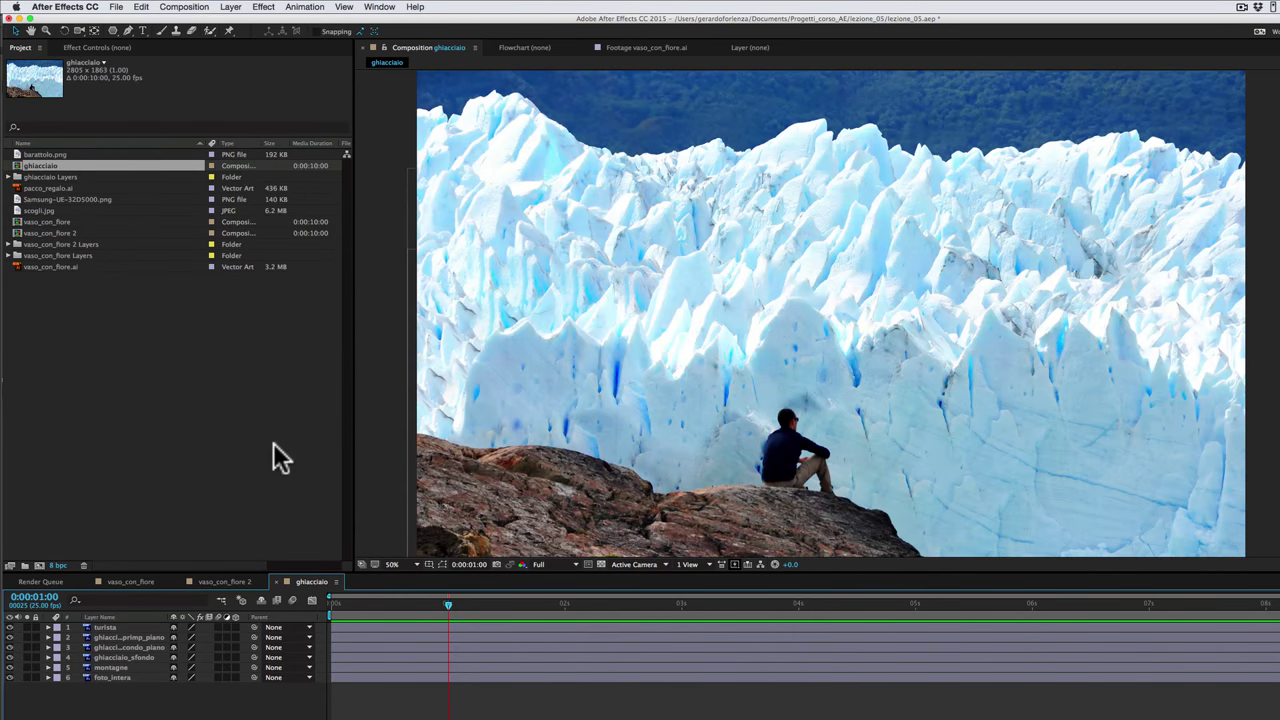
key("comma")
key("comma")
- Import ghiacciaio.psd as Footage with Merged Layers and open it in the Footage viewer
double_click(337, 418)
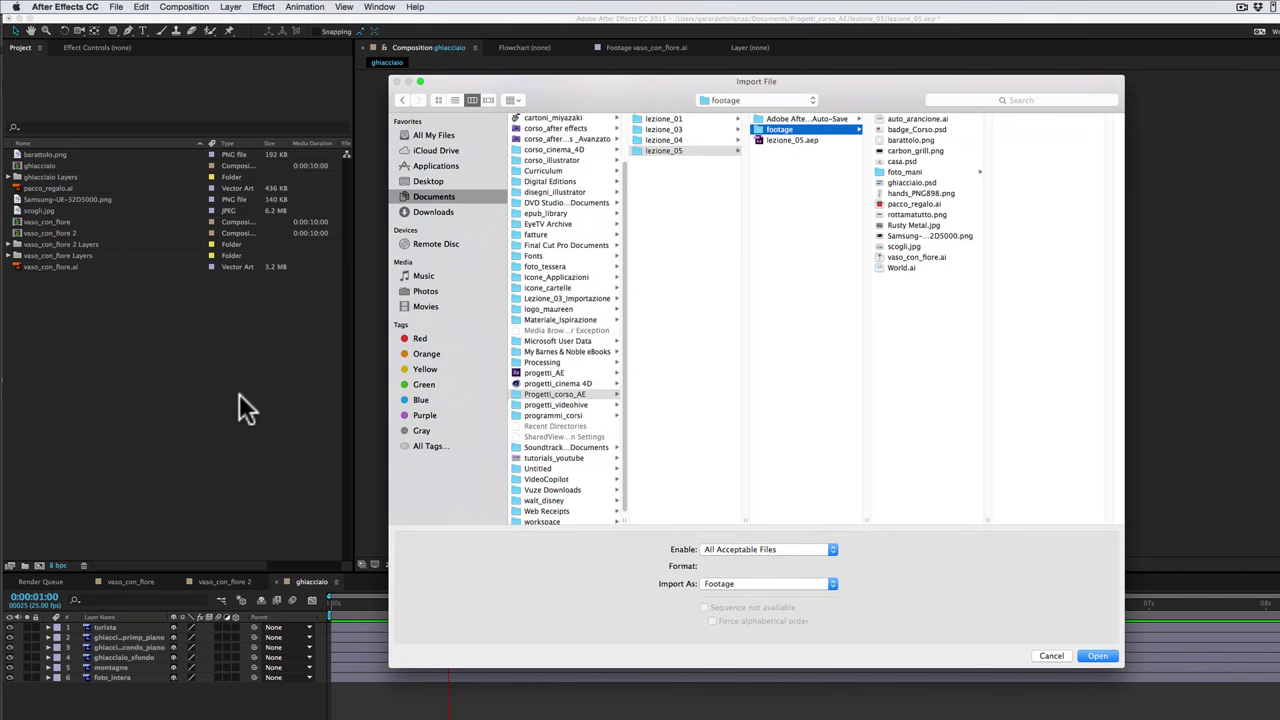
left_click(911, 183)
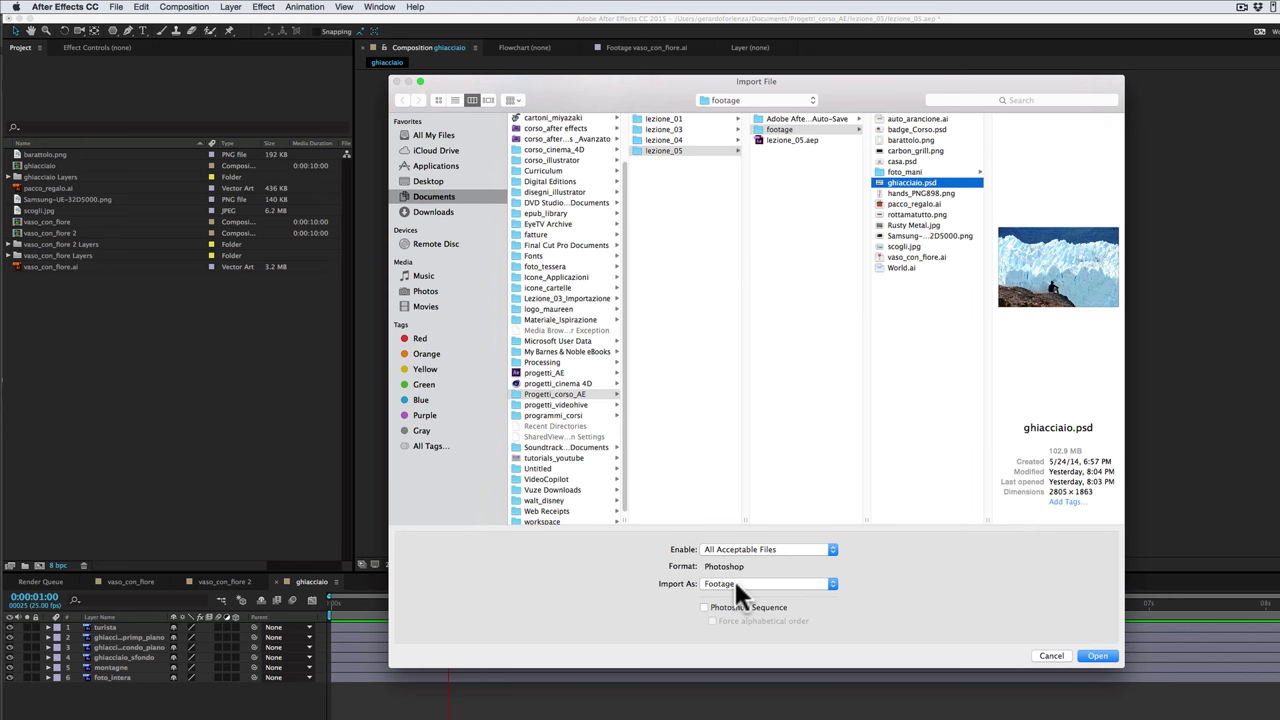
left_click(1097, 656)
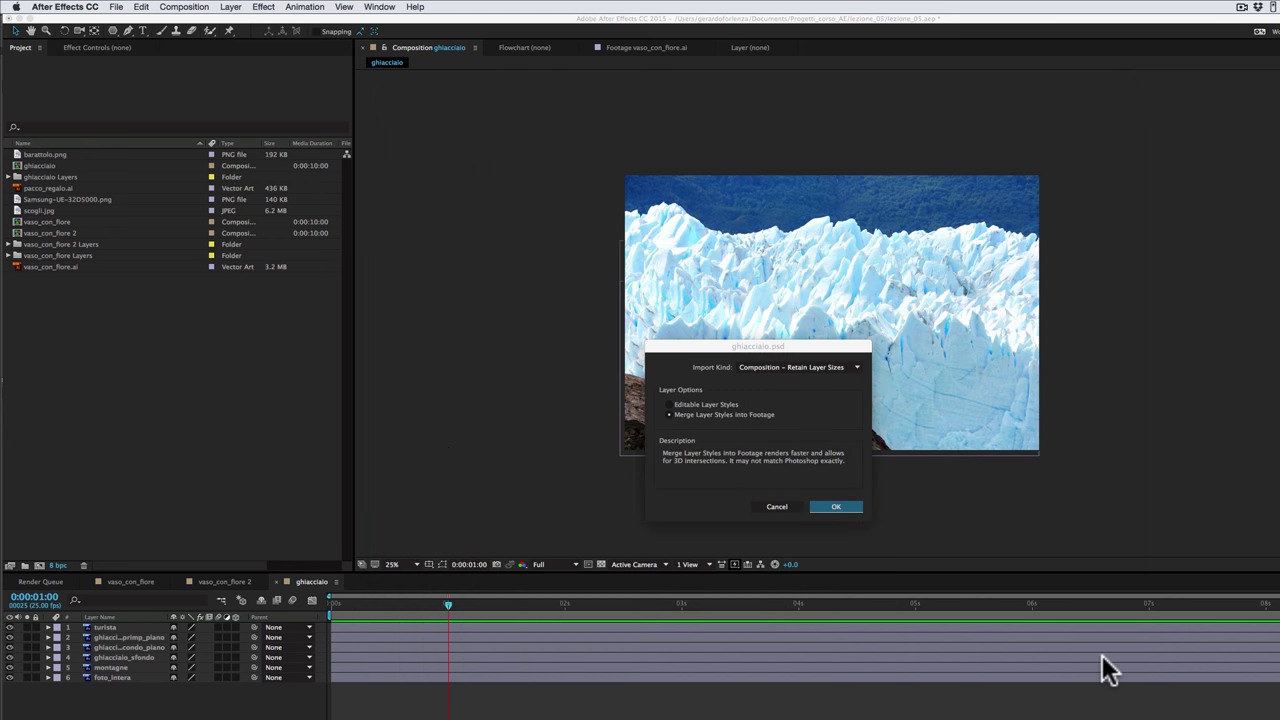
left_click(780, 378)
left_click(764, 379)
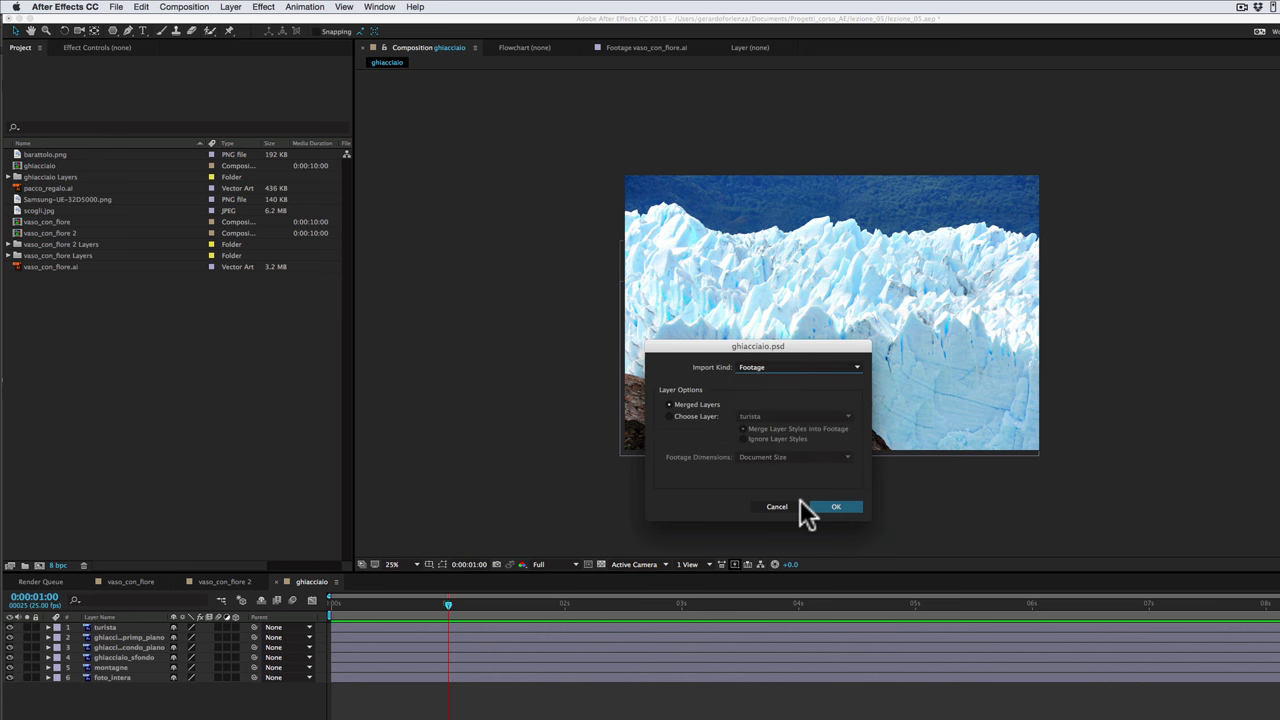
left_click(815, 506)
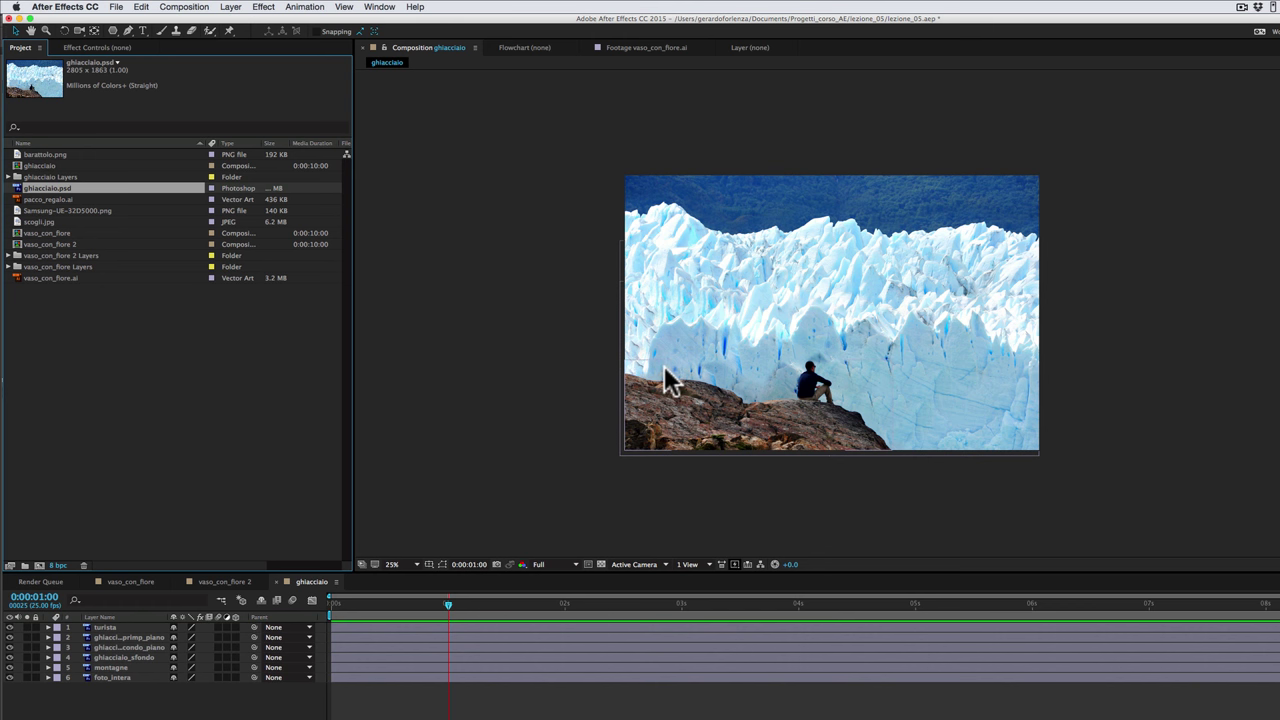
double_click(17, 190)
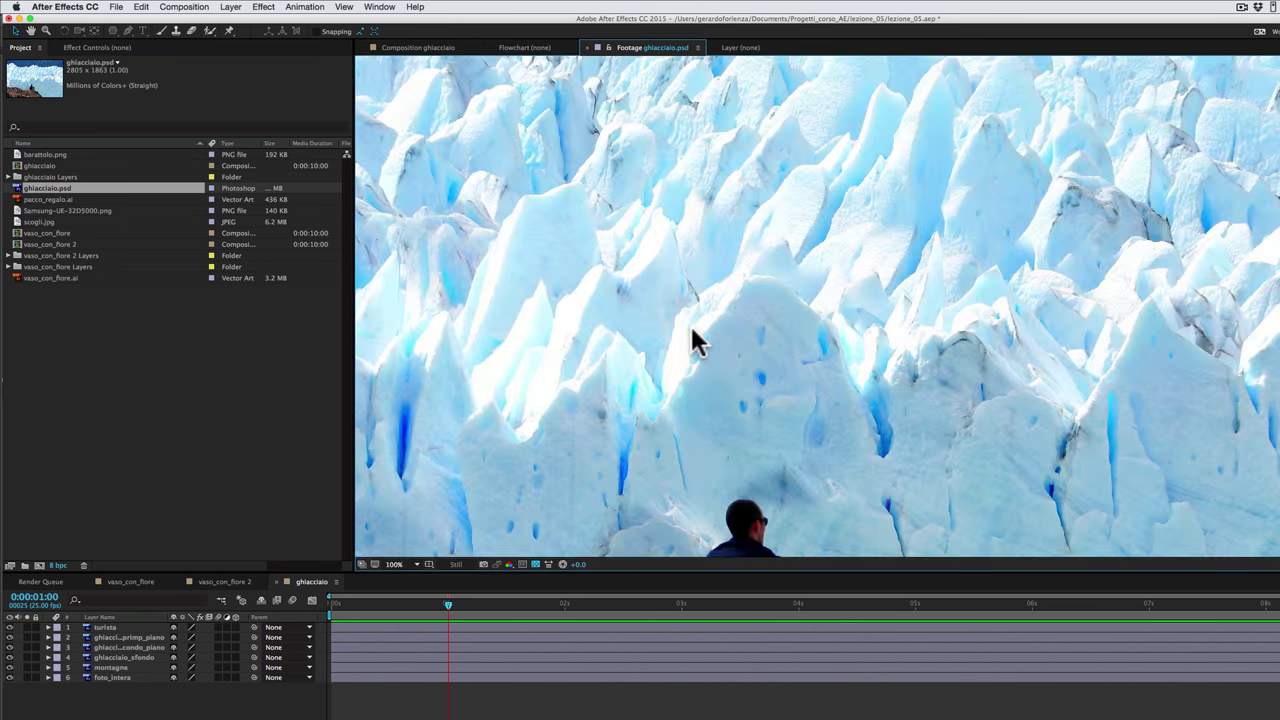
- Zoom out on the glacier footage, select badge_Corso.psd for import, and switch to Photoshop
key("comma")
key("comma")
key("comma")
key("comma")
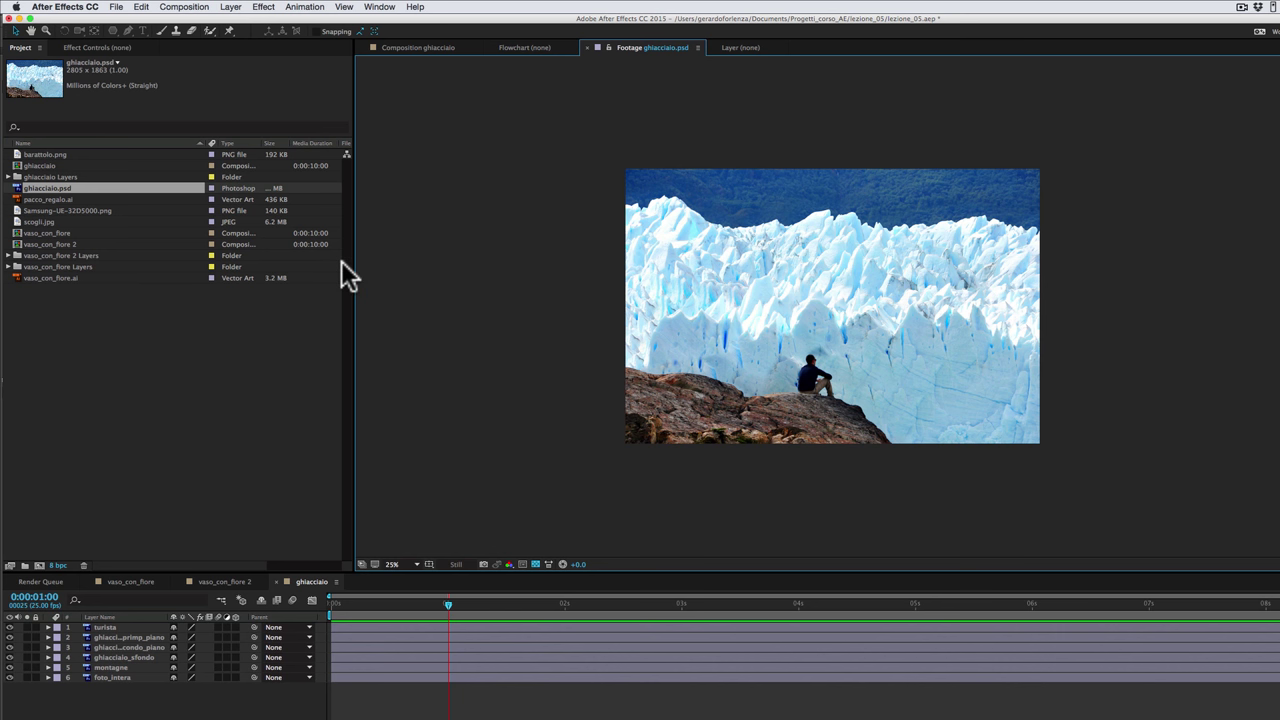
double_click(219, 370)
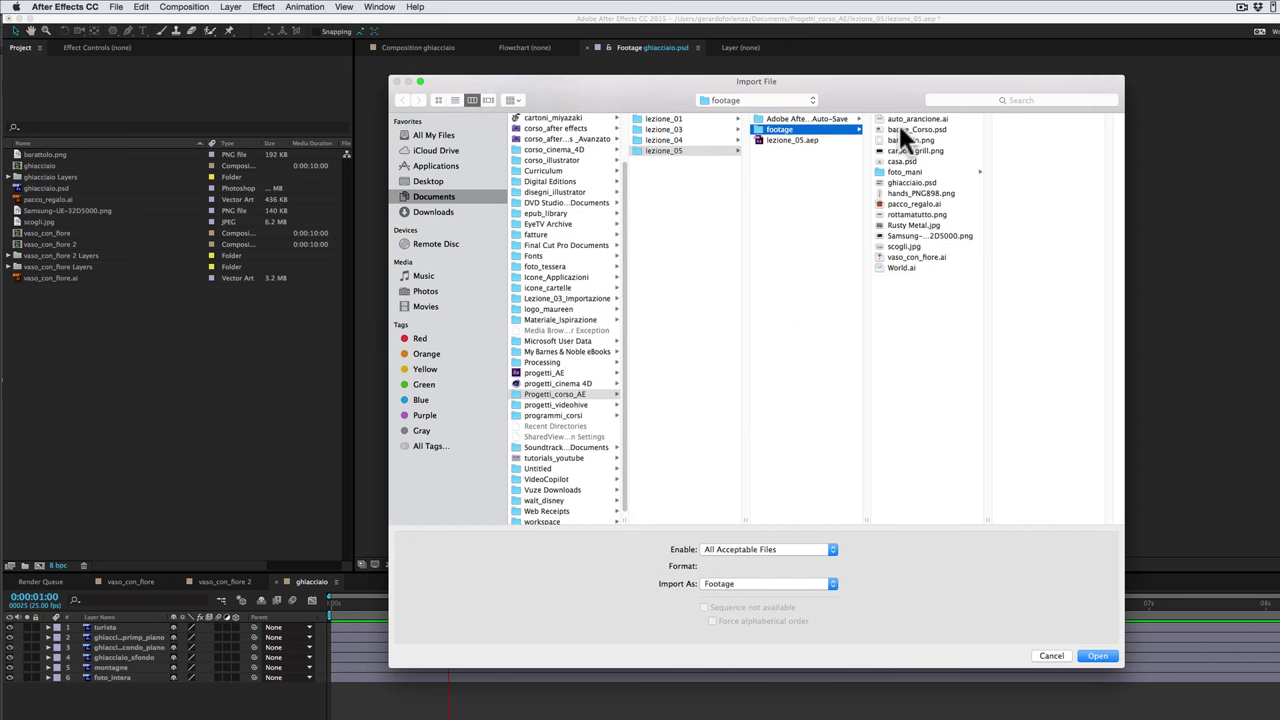
left_click(900, 130)
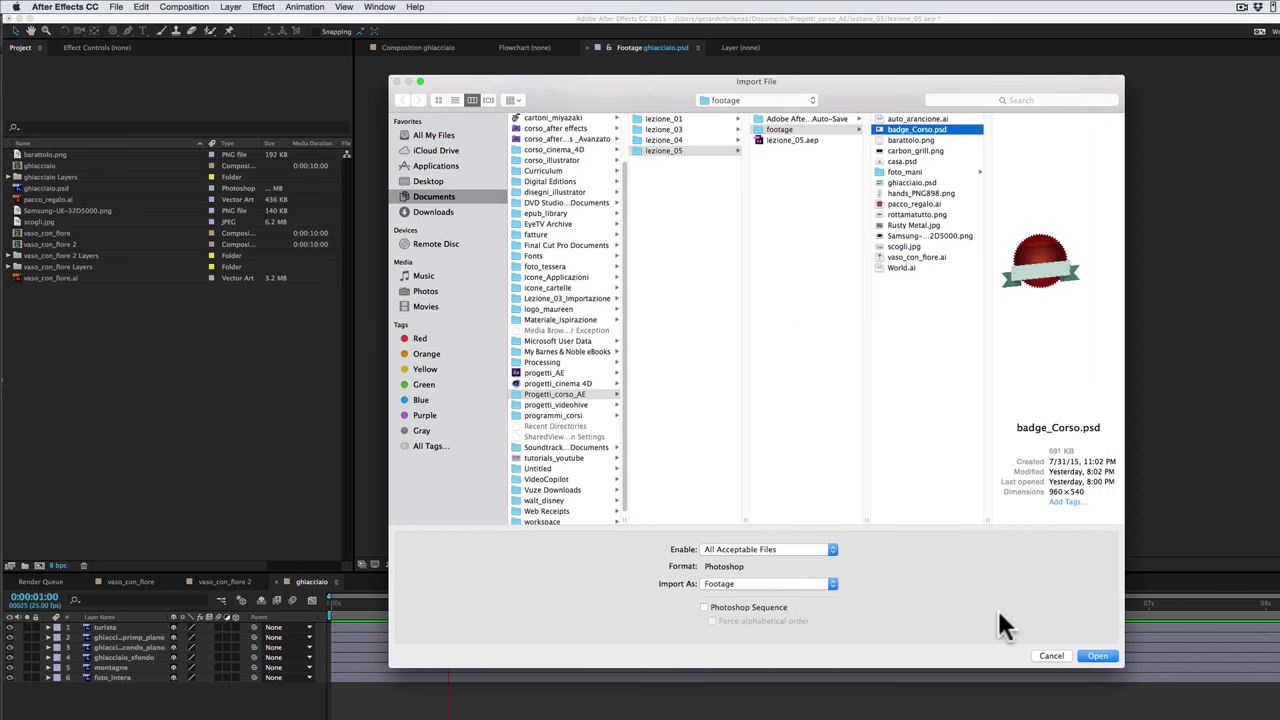
key("super+Tab")
key("super+Tab")
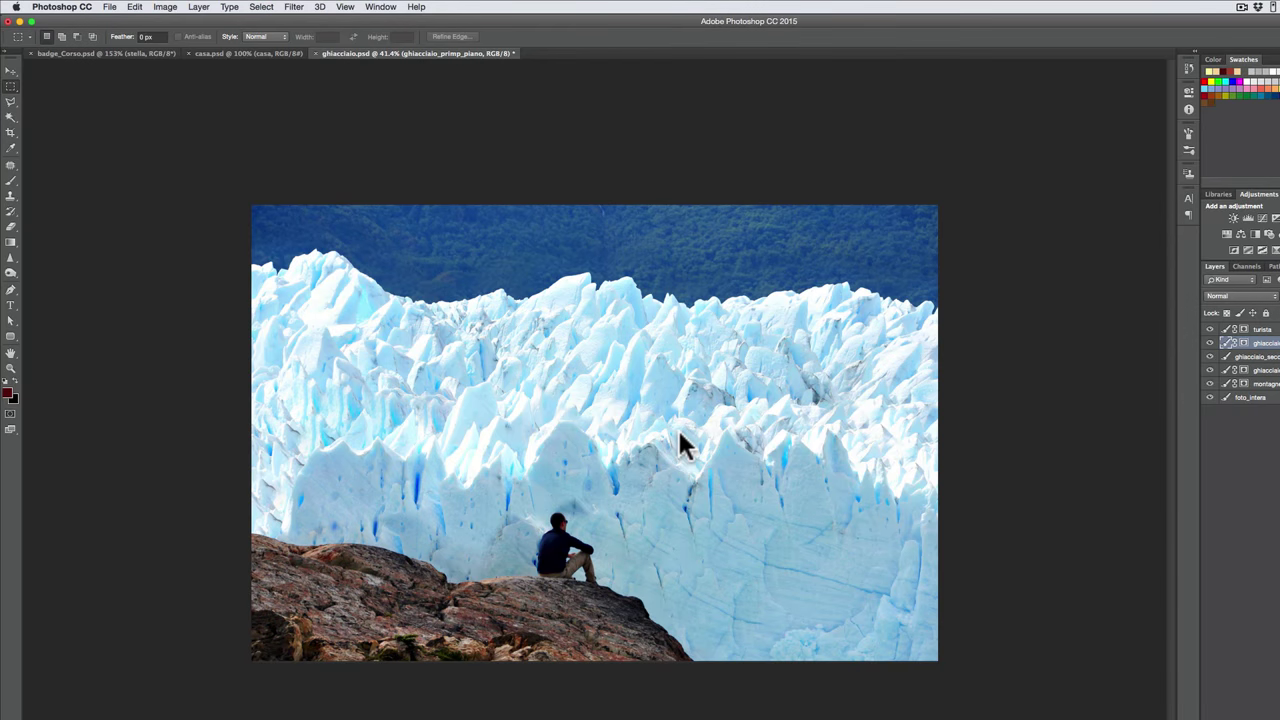
- Inspect badge_Corso's badge_corso_AE group (fascetta, stella, rotella rossa), then return to After Effects
key("ctrl+Tab")
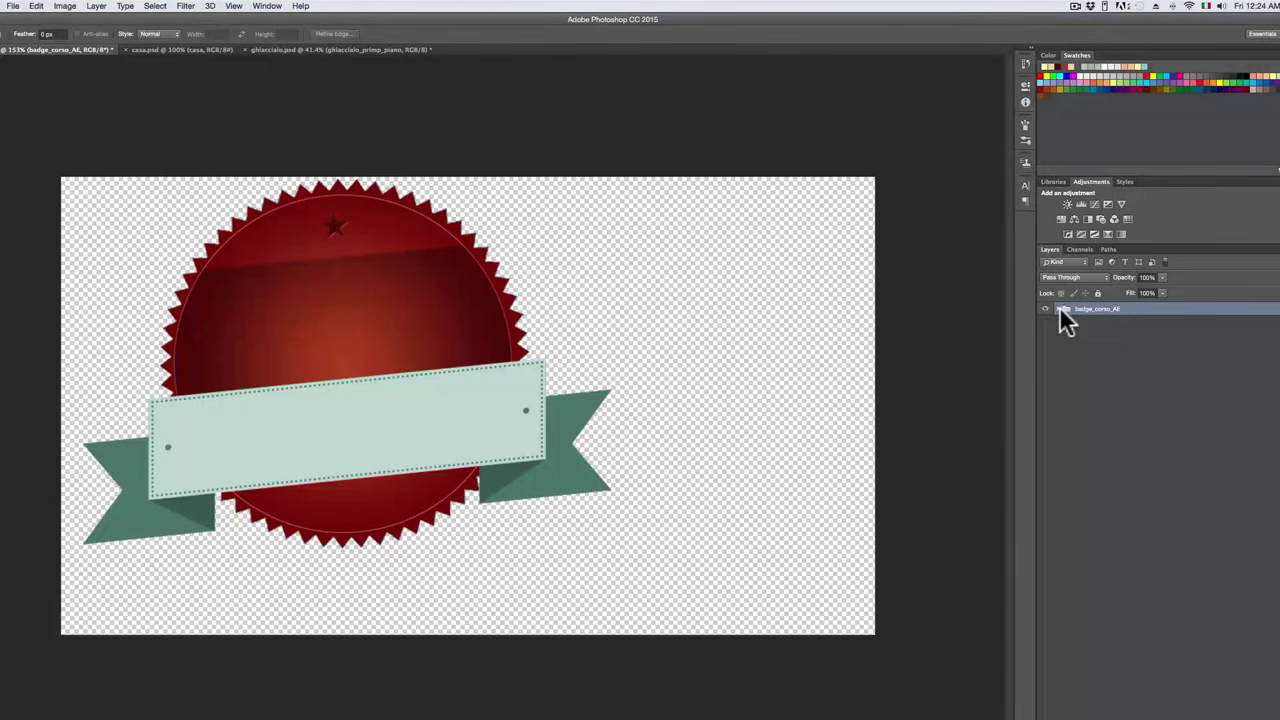
left_click(1059, 308)
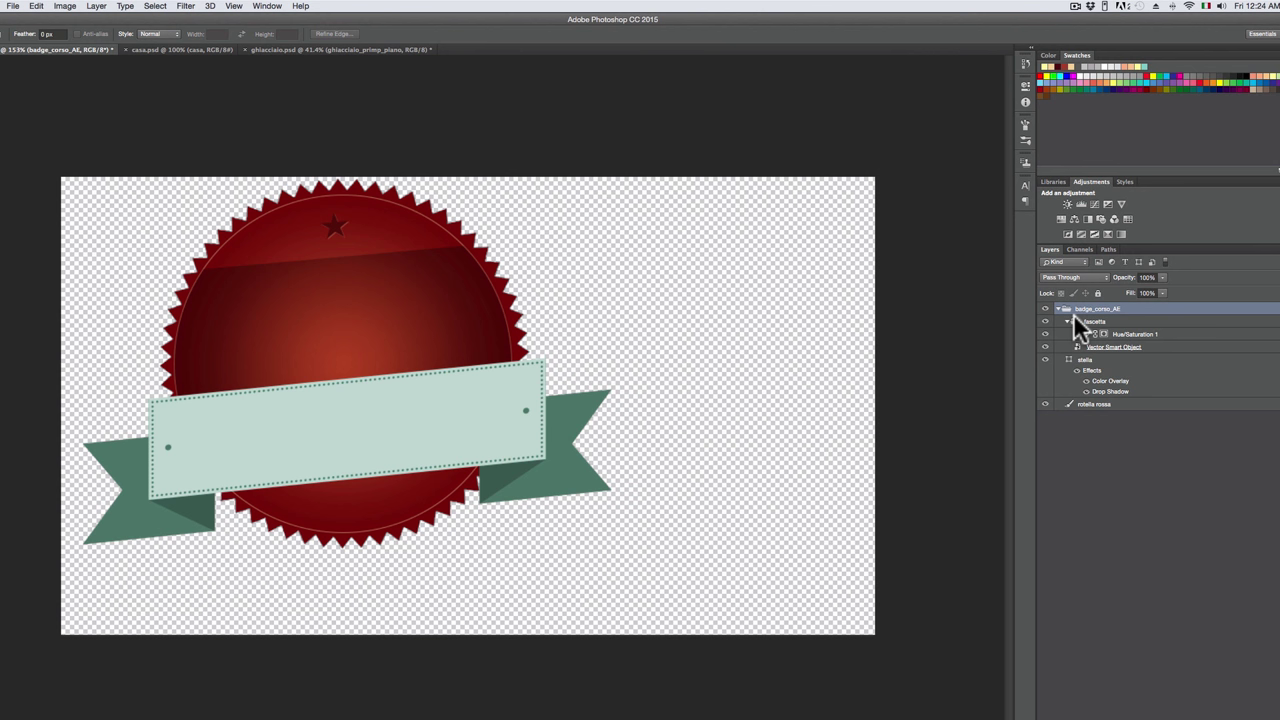
left_click(1067, 321)
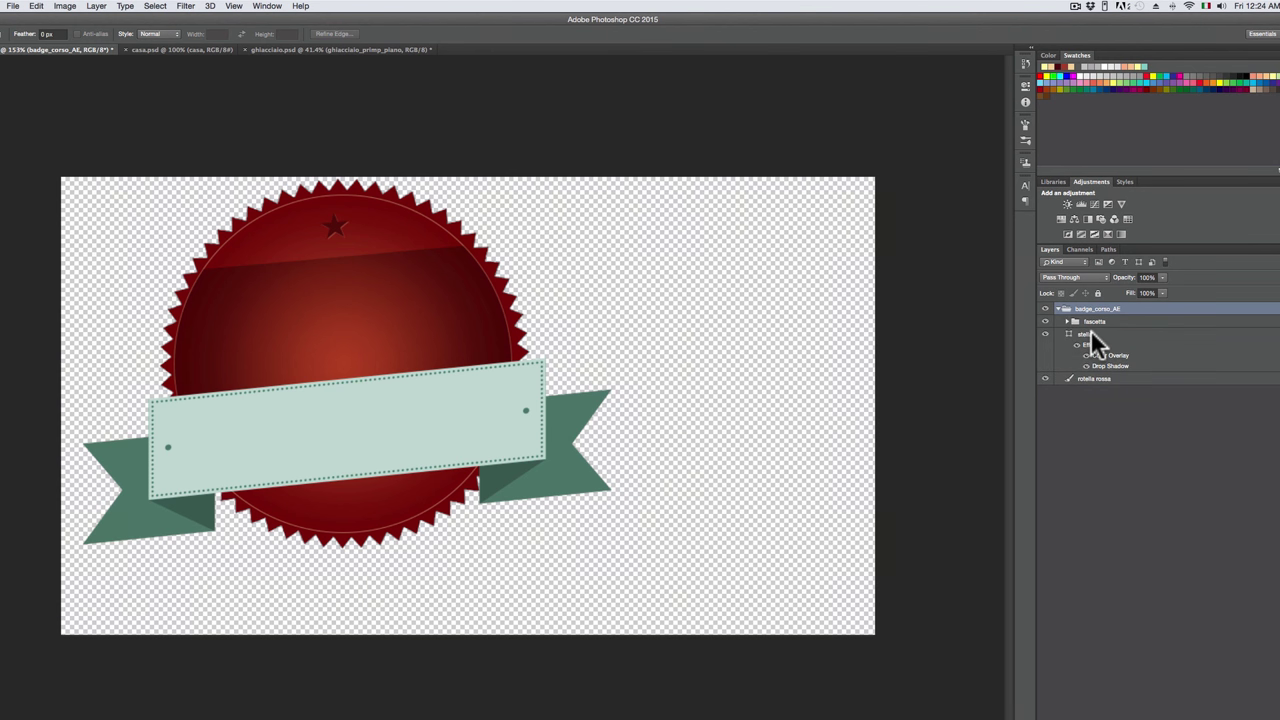
left_click(1090, 332)
left_click(1080, 378)
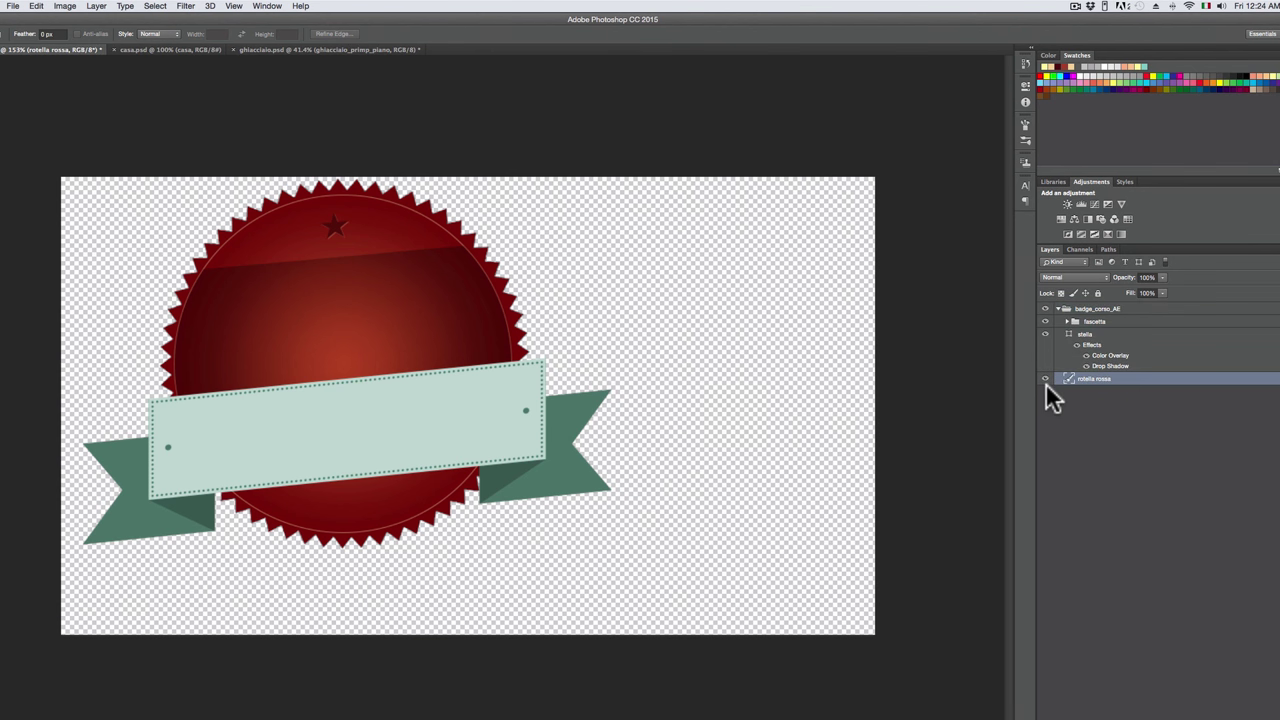
left_click(1062, 308)
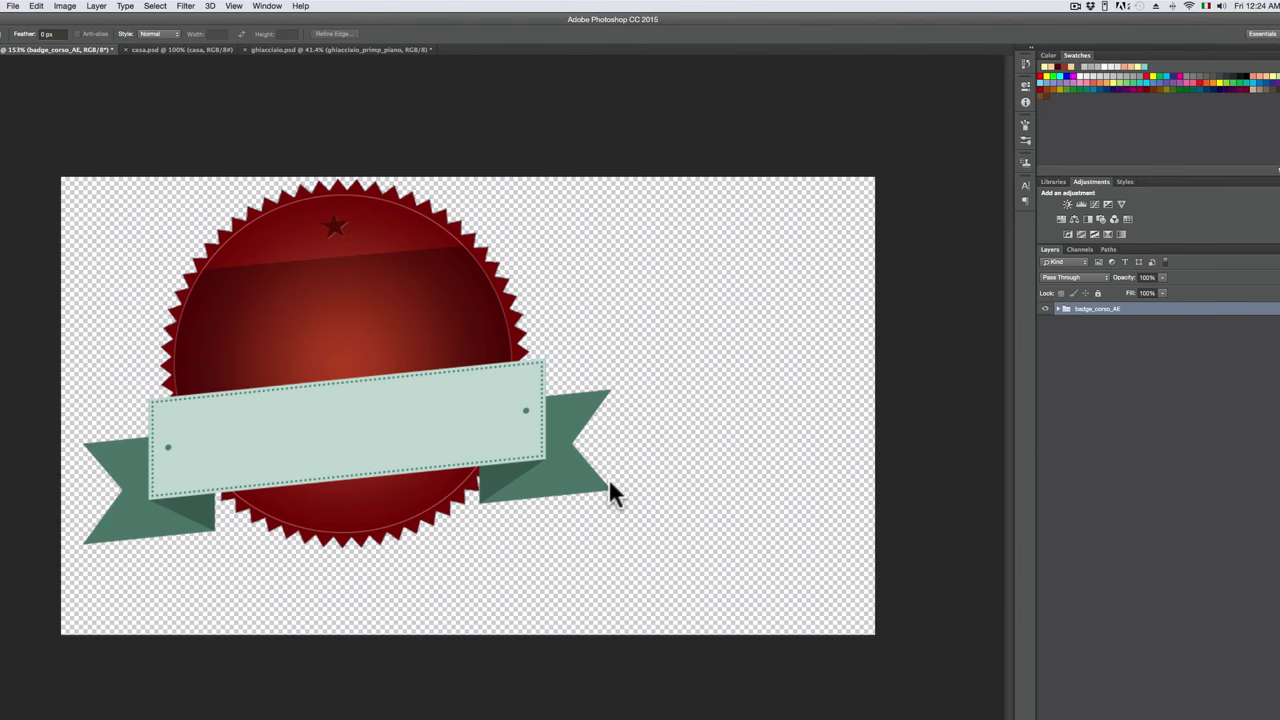
key("super+Tab")
- Import badge_Corso.psd as Composition – Retain Layer Sizes, keeping Editable Layer Styles
left_click(560, 415)
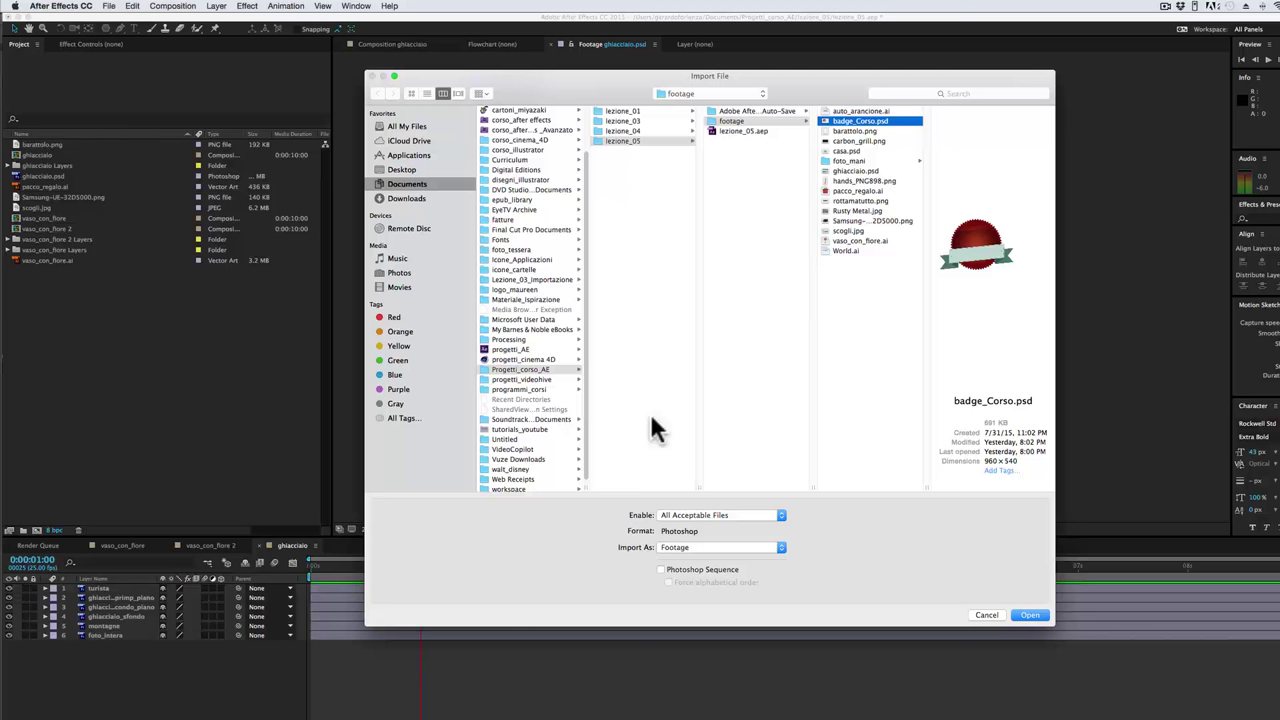
left_click(733, 553)
left_click(727, 561)
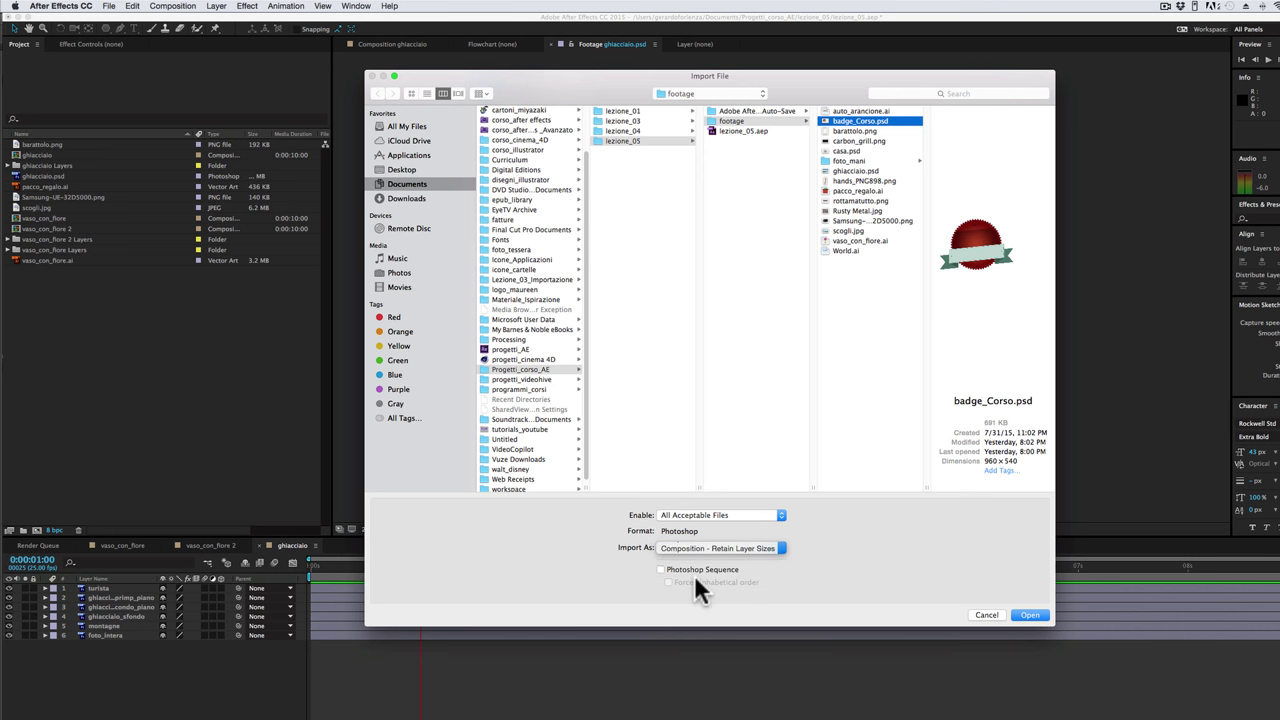
left_click(1032, 615)
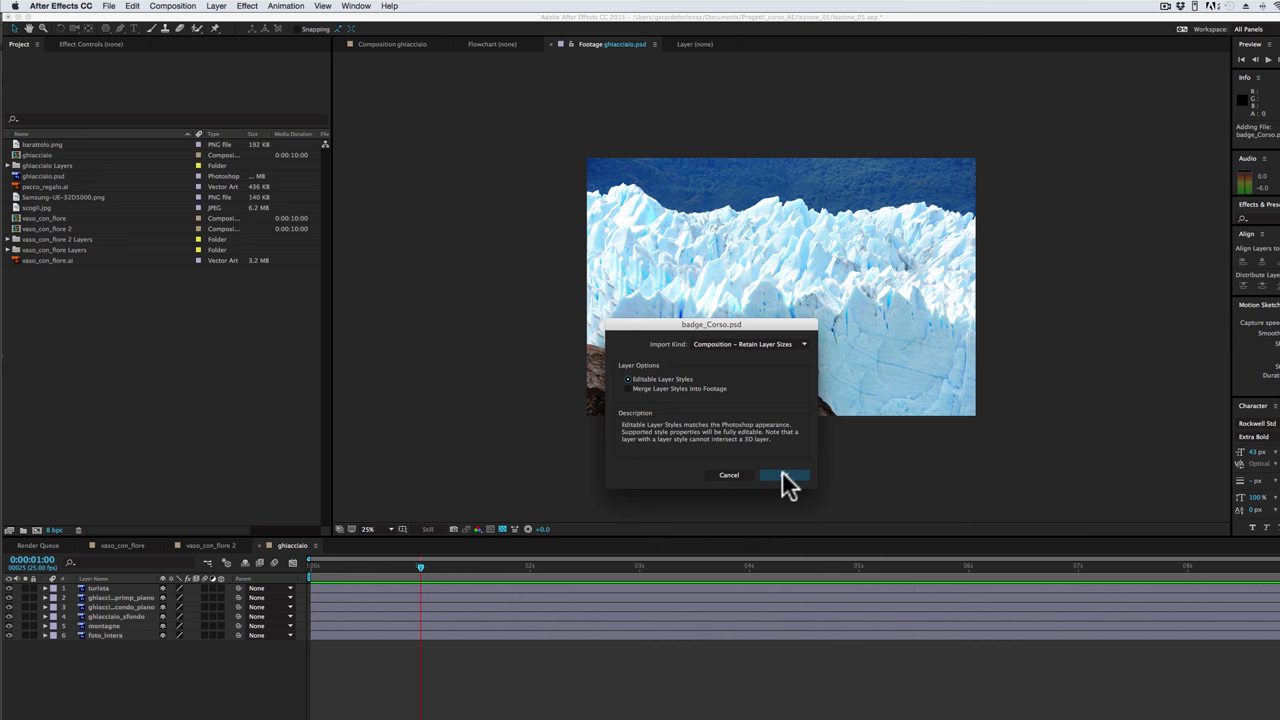
left_click(782, 471)
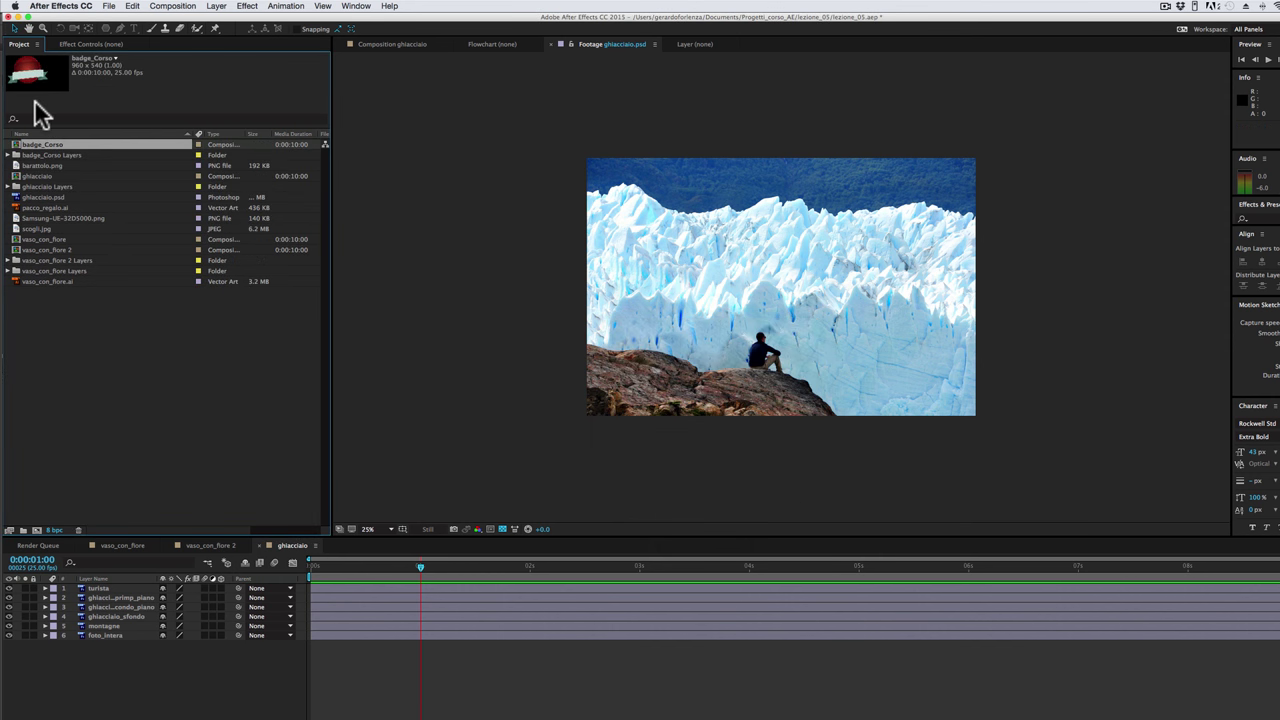
- Open the badge_Corso composition, then its nested badge_corso_AE comp, and select fascetta
double_click(18, 144)
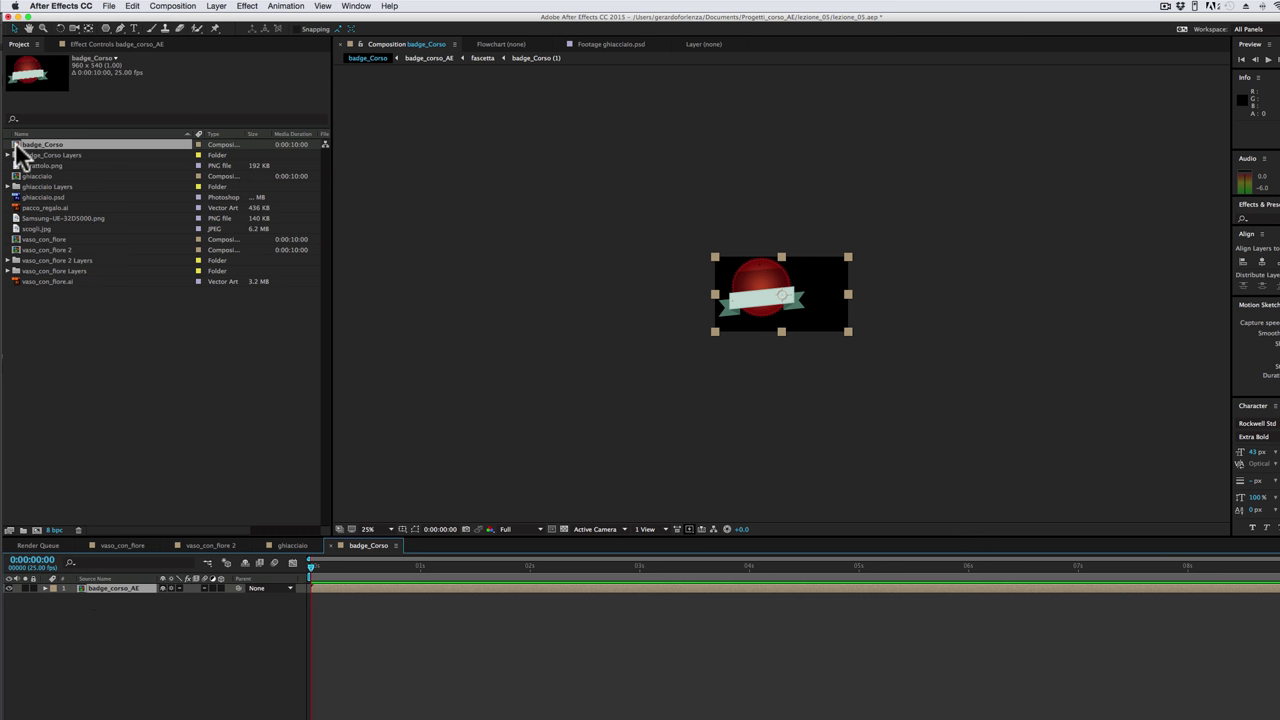
left_click(102, 585)
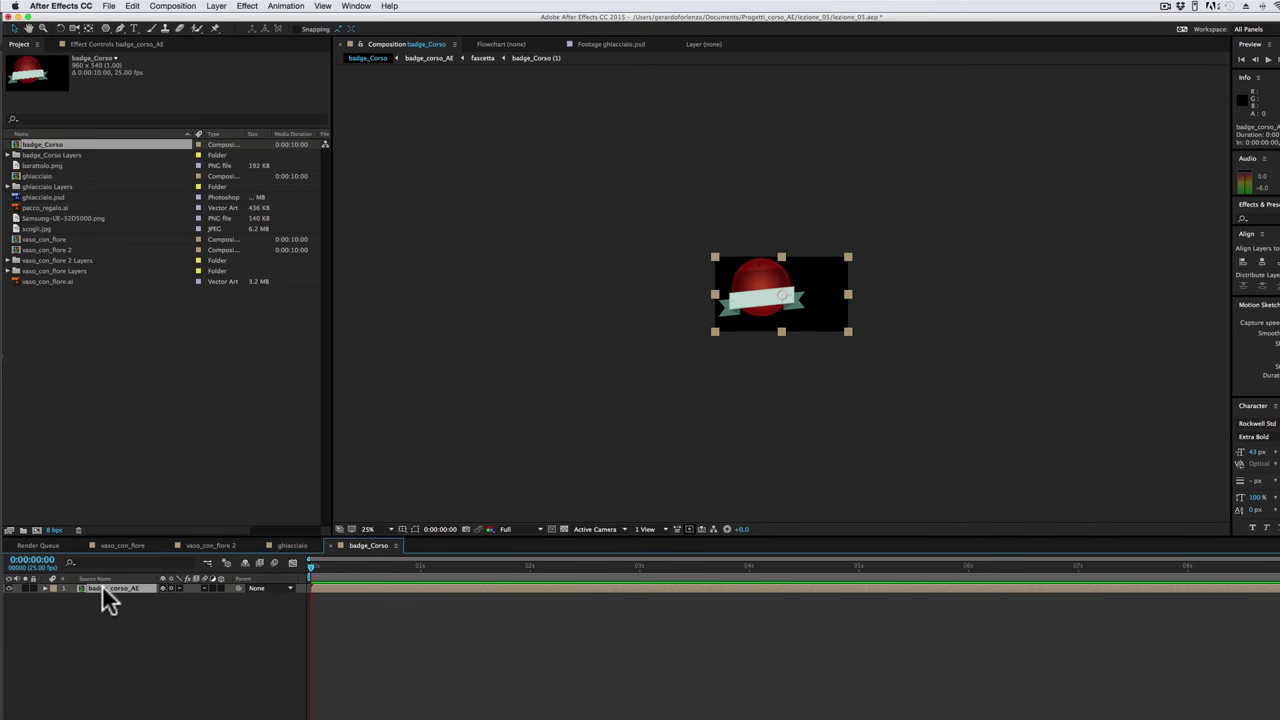
double_click(102, 587)
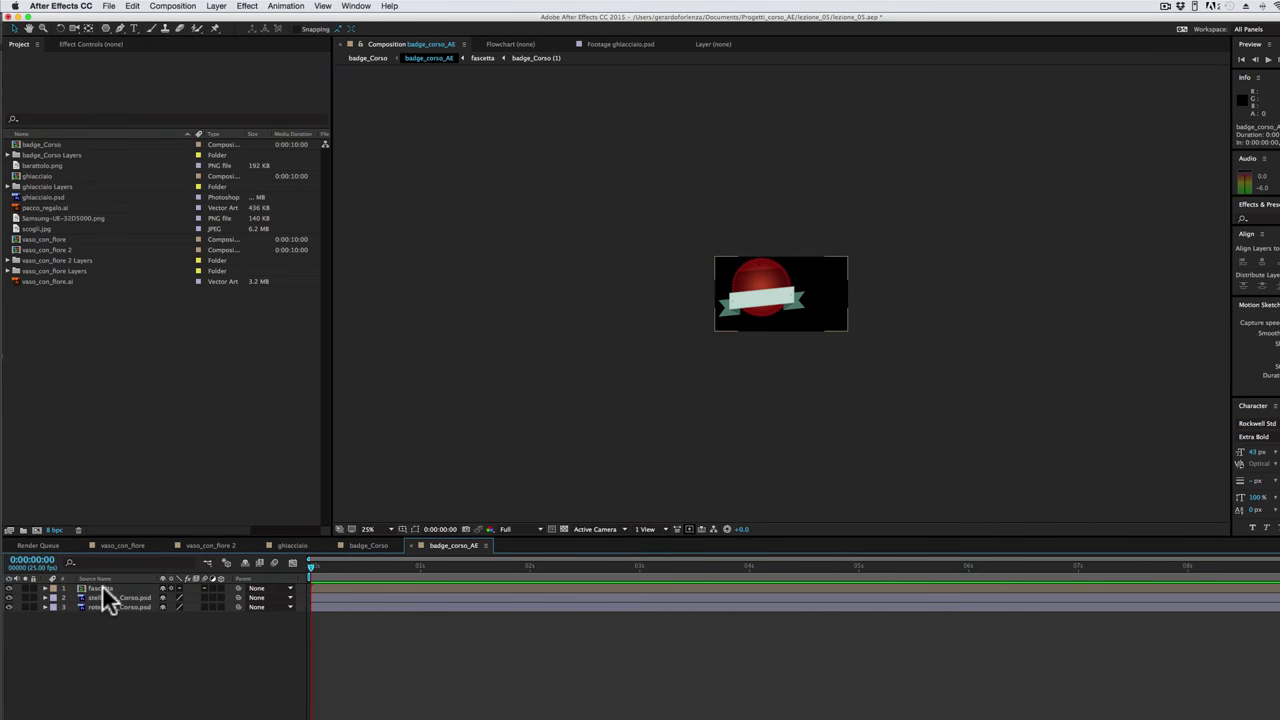
left_click(102, 588)
- Compare with the fascetta group in Photoshop's Layers panel, then return to After Effects
key("super+Tab")
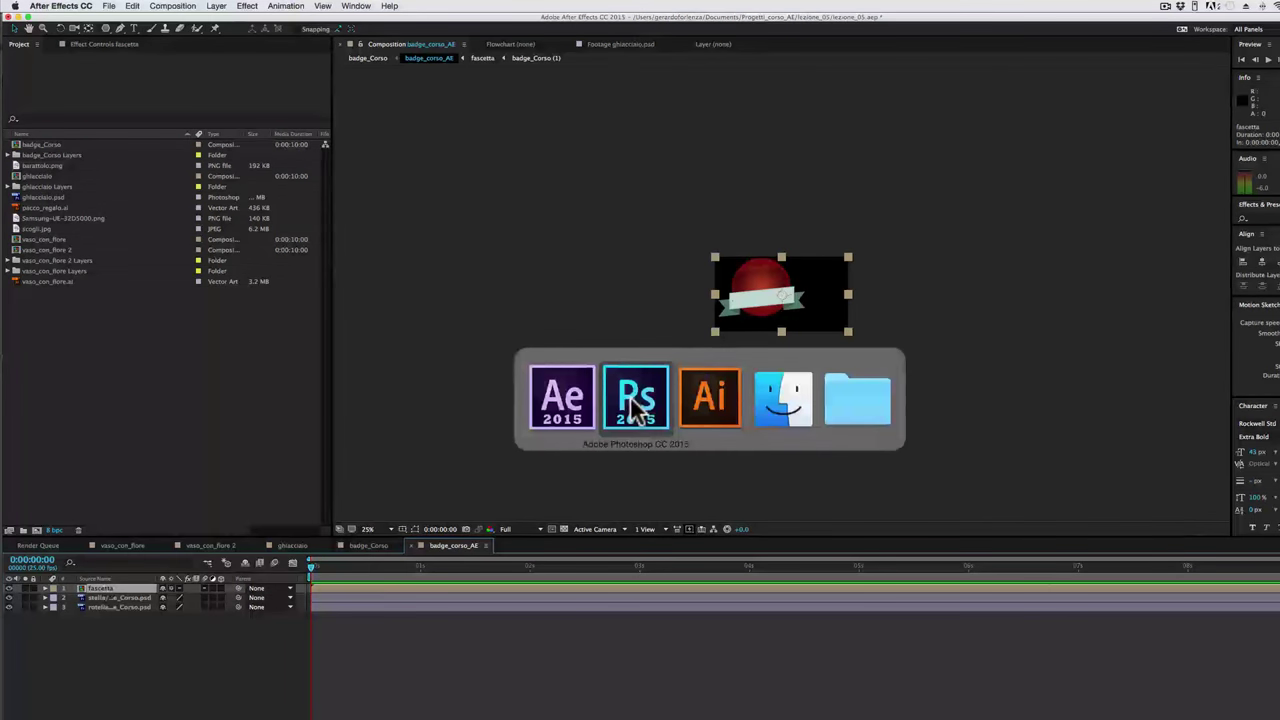
left_click(1081, 300)
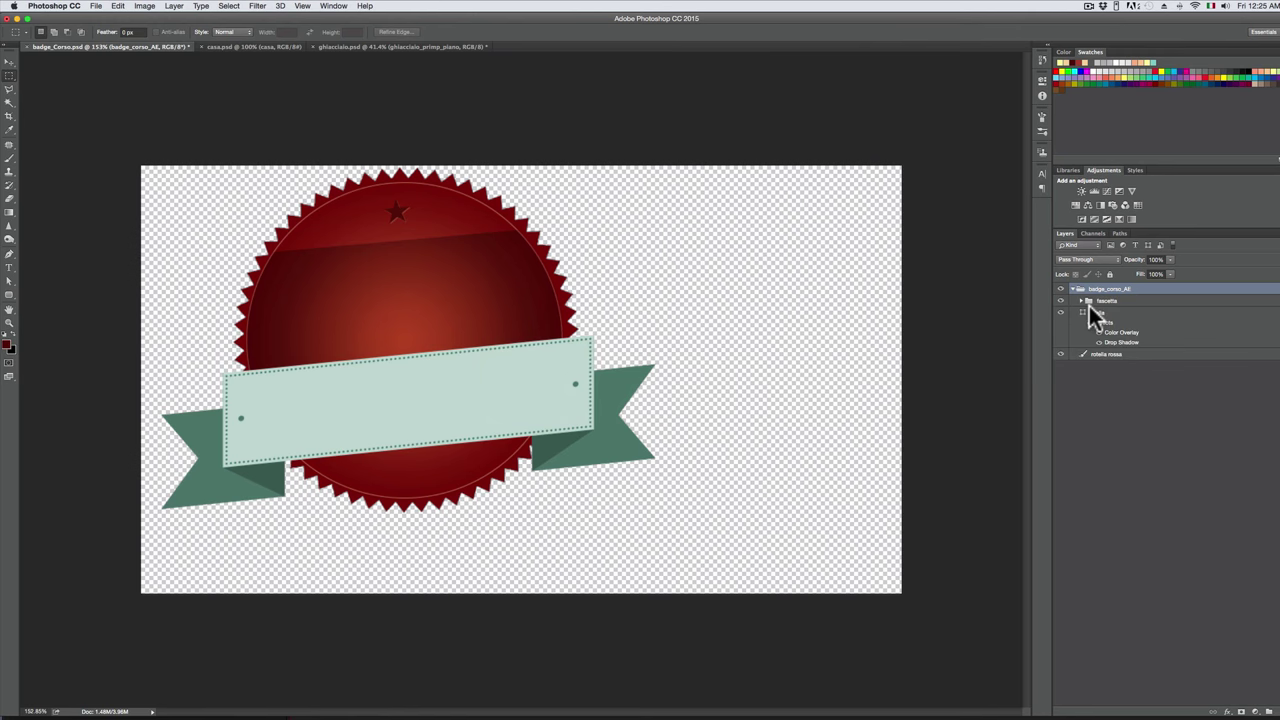
left_click(1089, 304)
key("super+Tab")
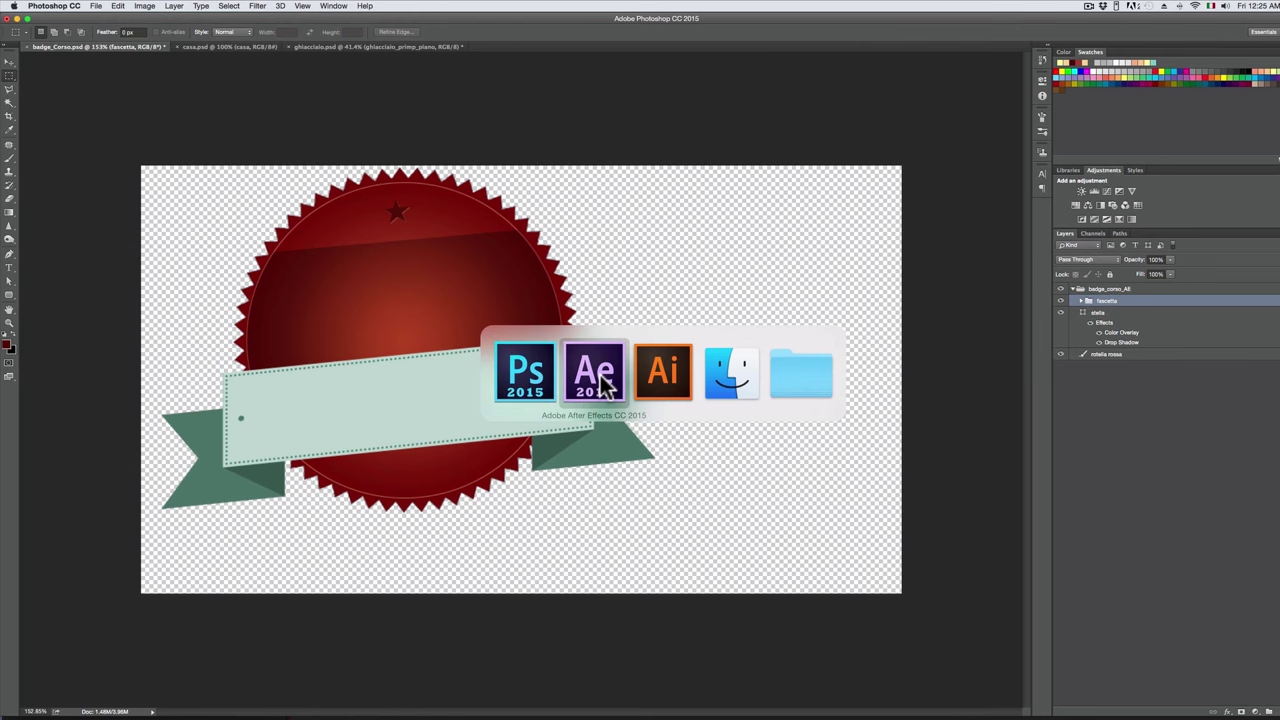
left_click(604, 385)
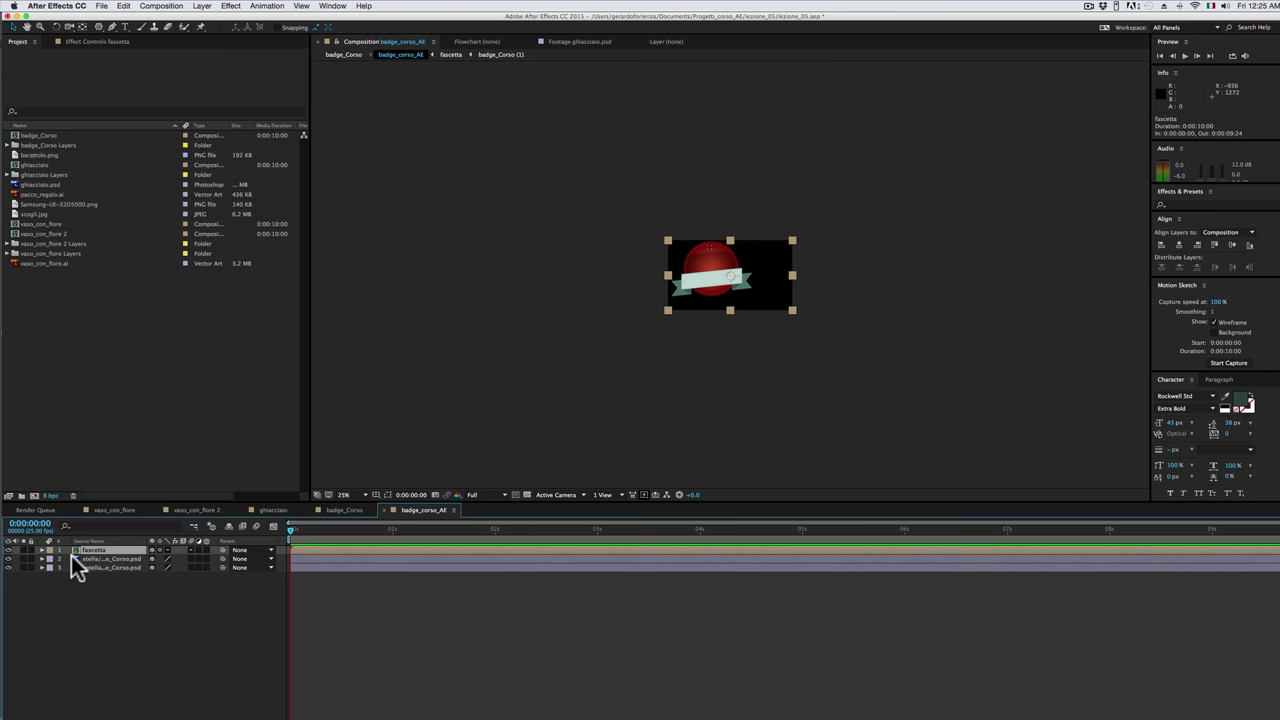
- Open the fascetta precomp under the stella layer, then its nested badge_Corso (1) comp
left_click(88, 559)
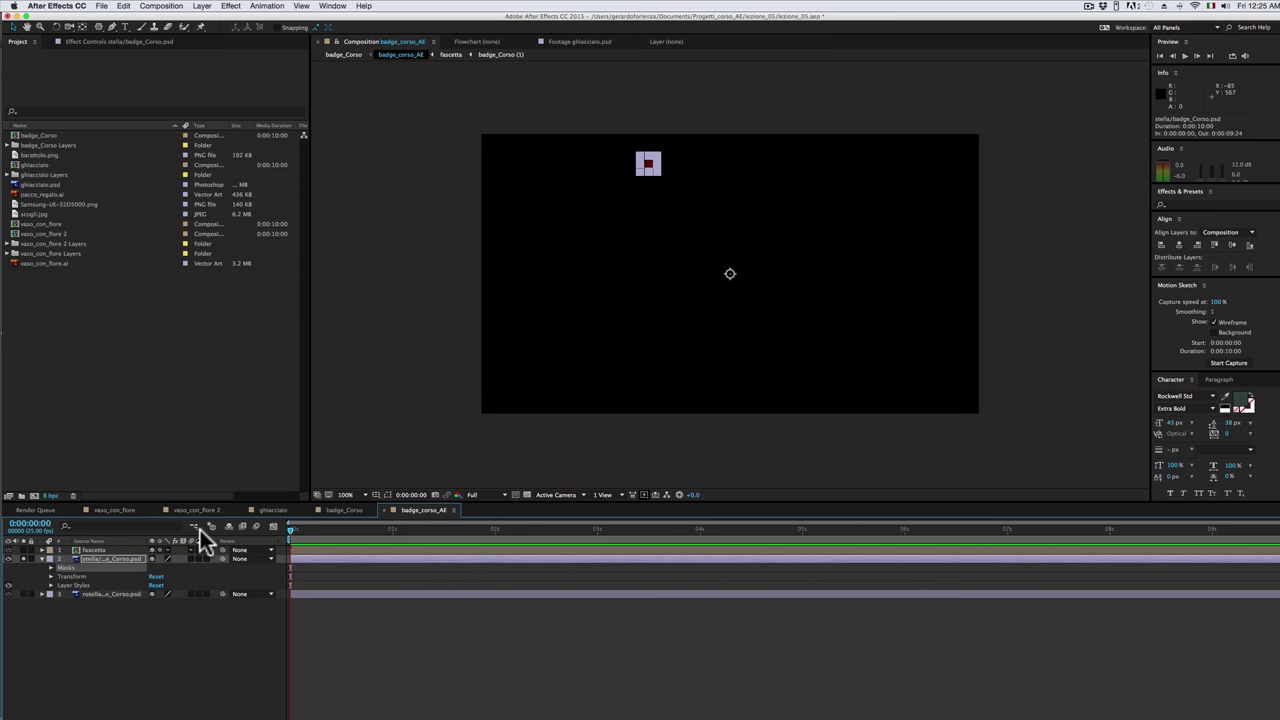
double_click(96, 550)
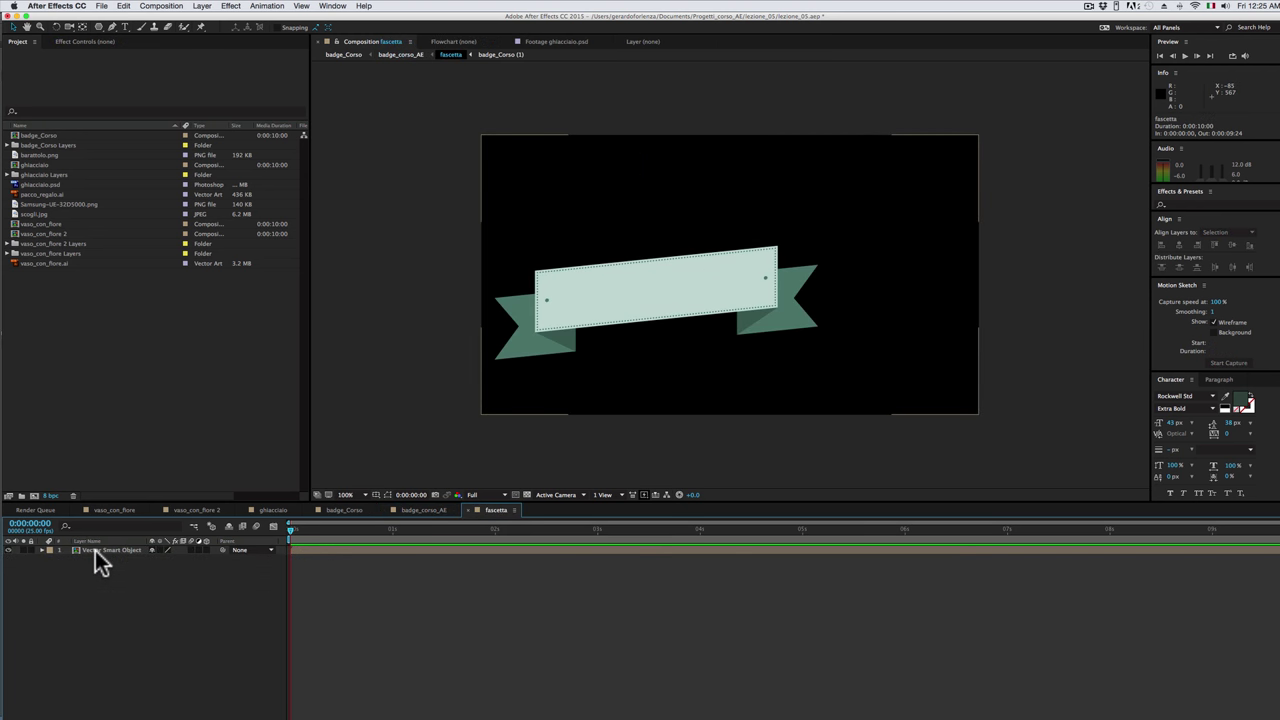
left_click(95, 550)
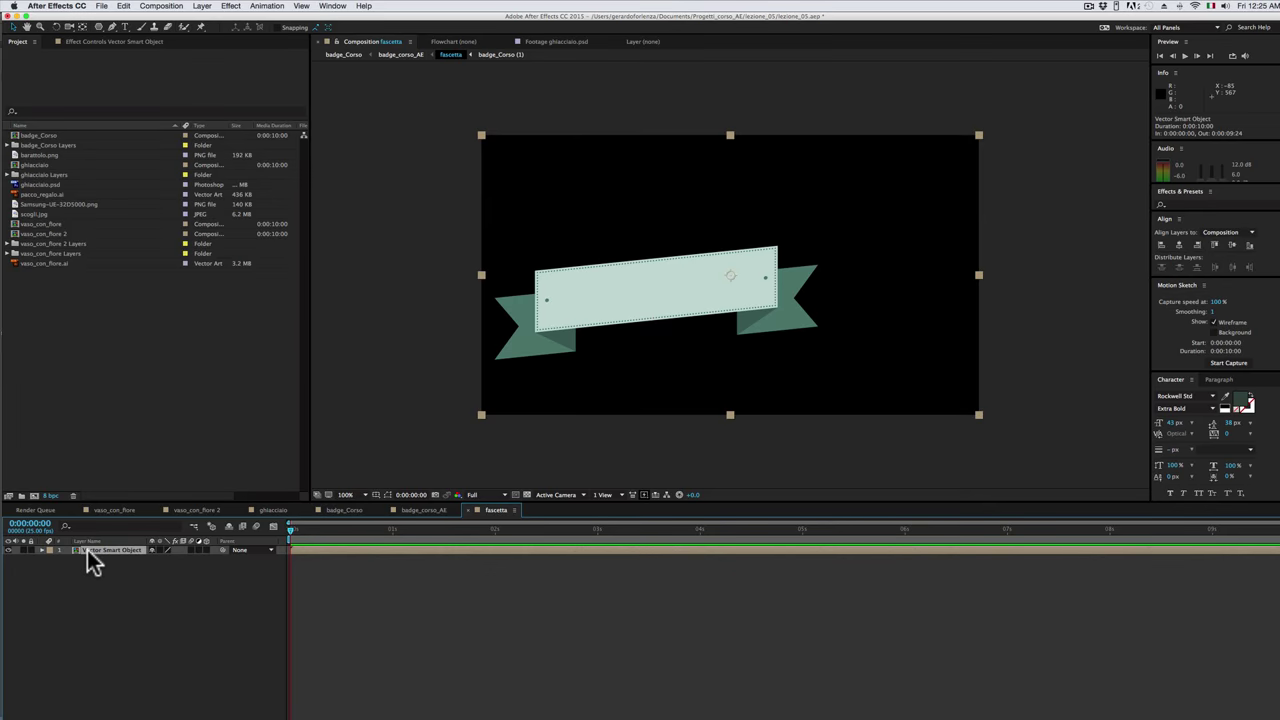
double_click(87, 550)
left_click(90, 559)
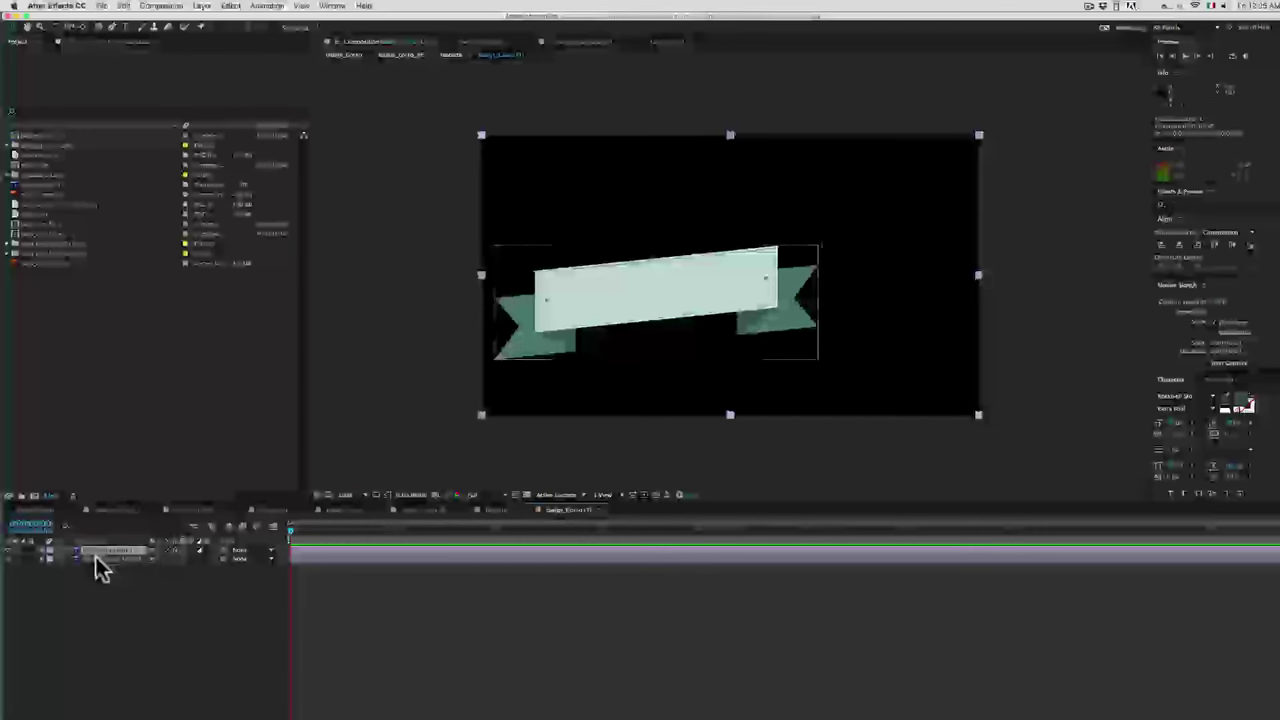
- Check the fascetta group's Hue/Saturation 1 layer in Photoshop, then return to After Effects
key("super+Tab")
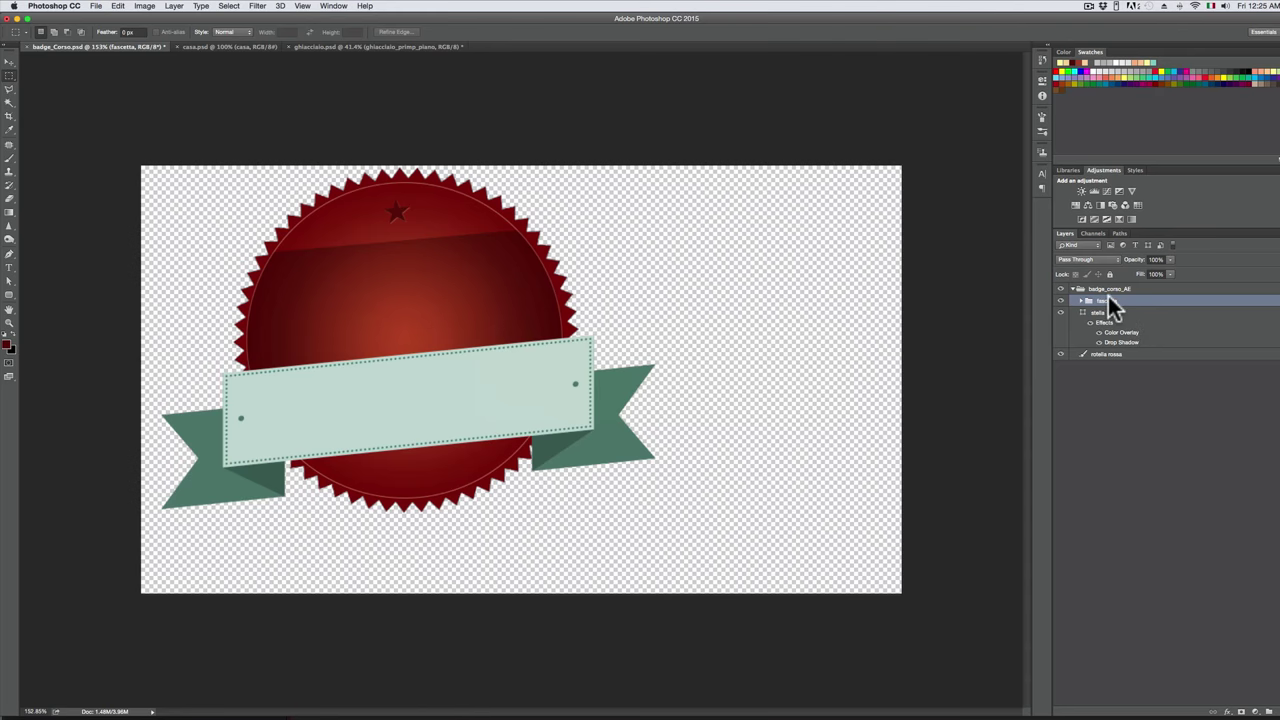
left_click(1082, 300)
left_click(1106, 312)
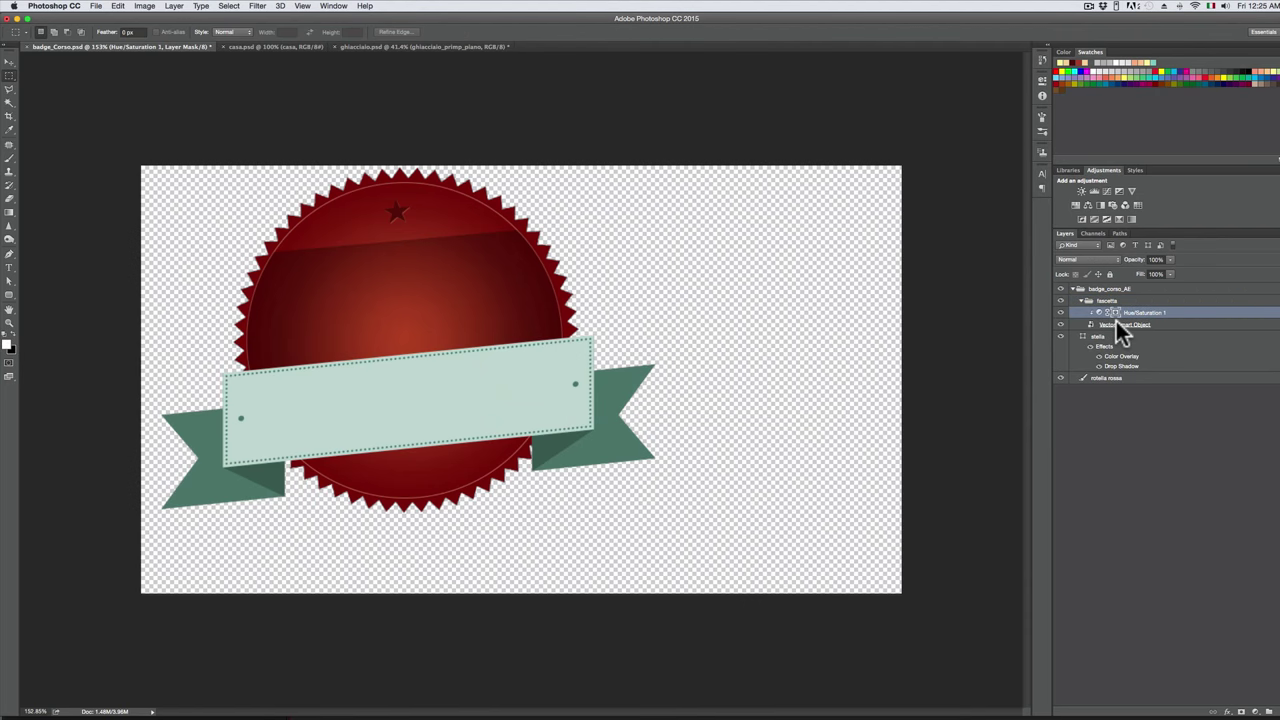
key("super+Tab")
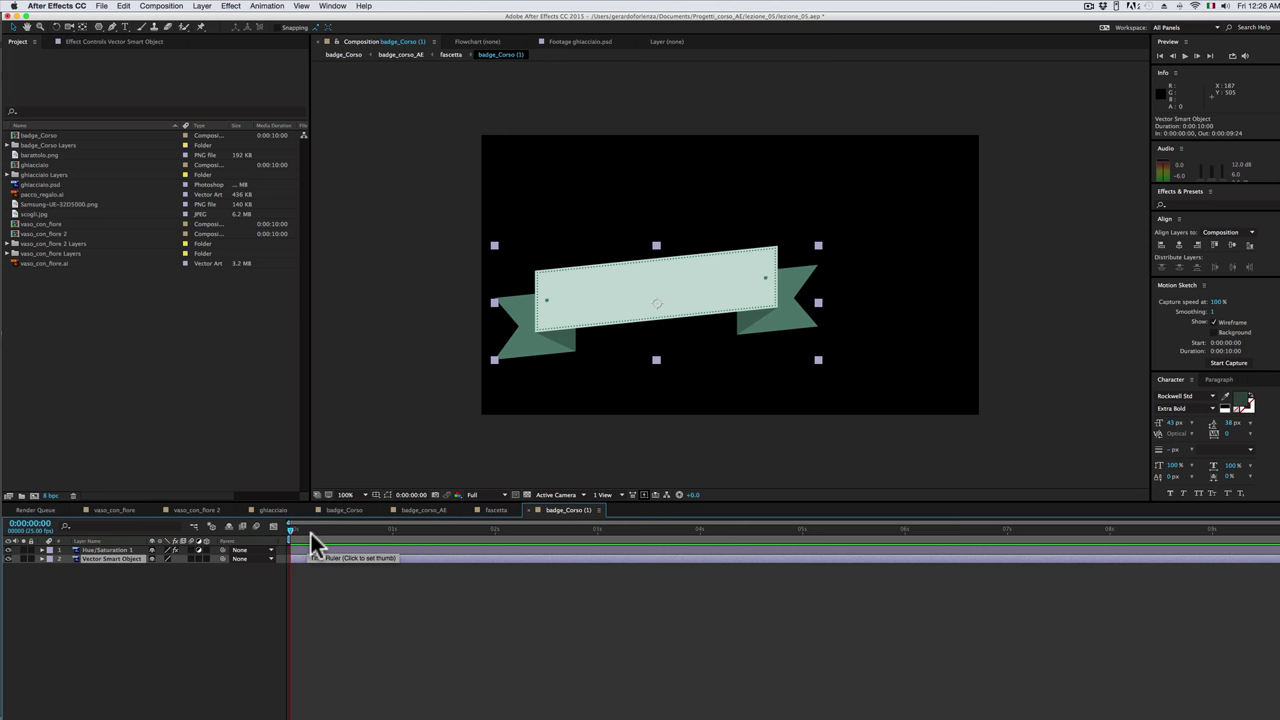
double_click(197, 358)
left_click(916, 590)
key("super+Tab")
key("super+Tab")
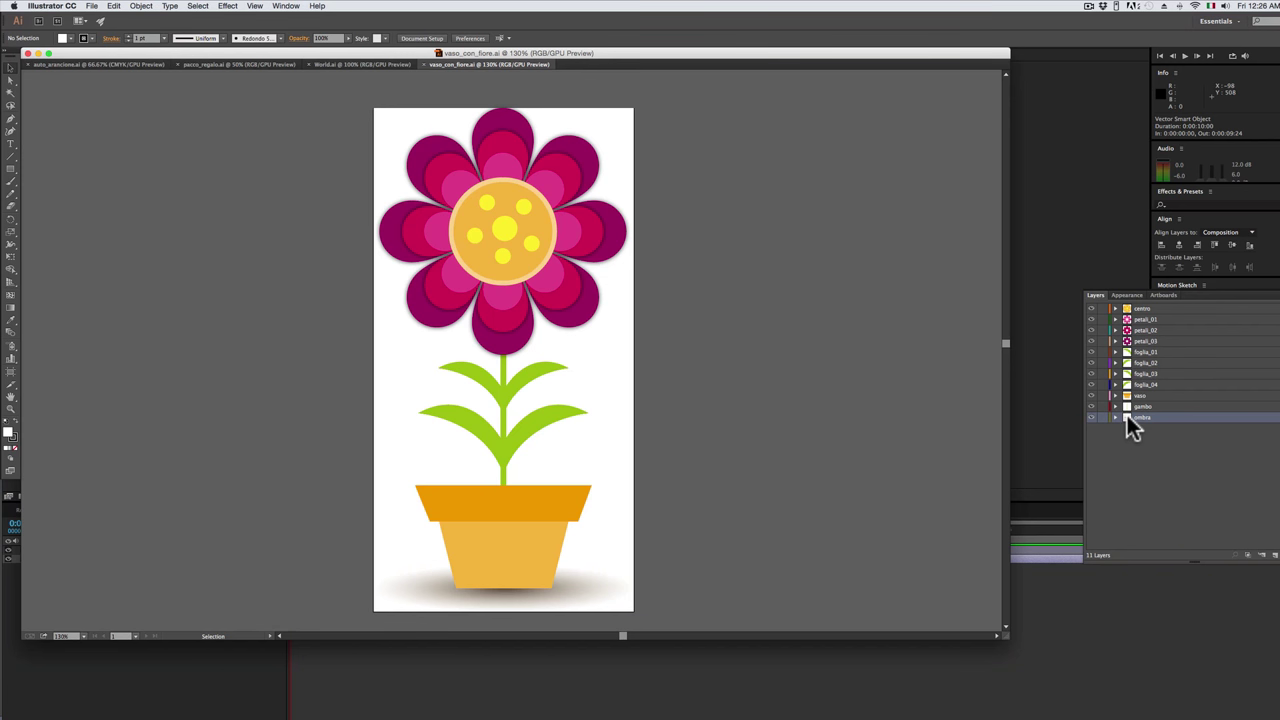
left_click(1118, 405)
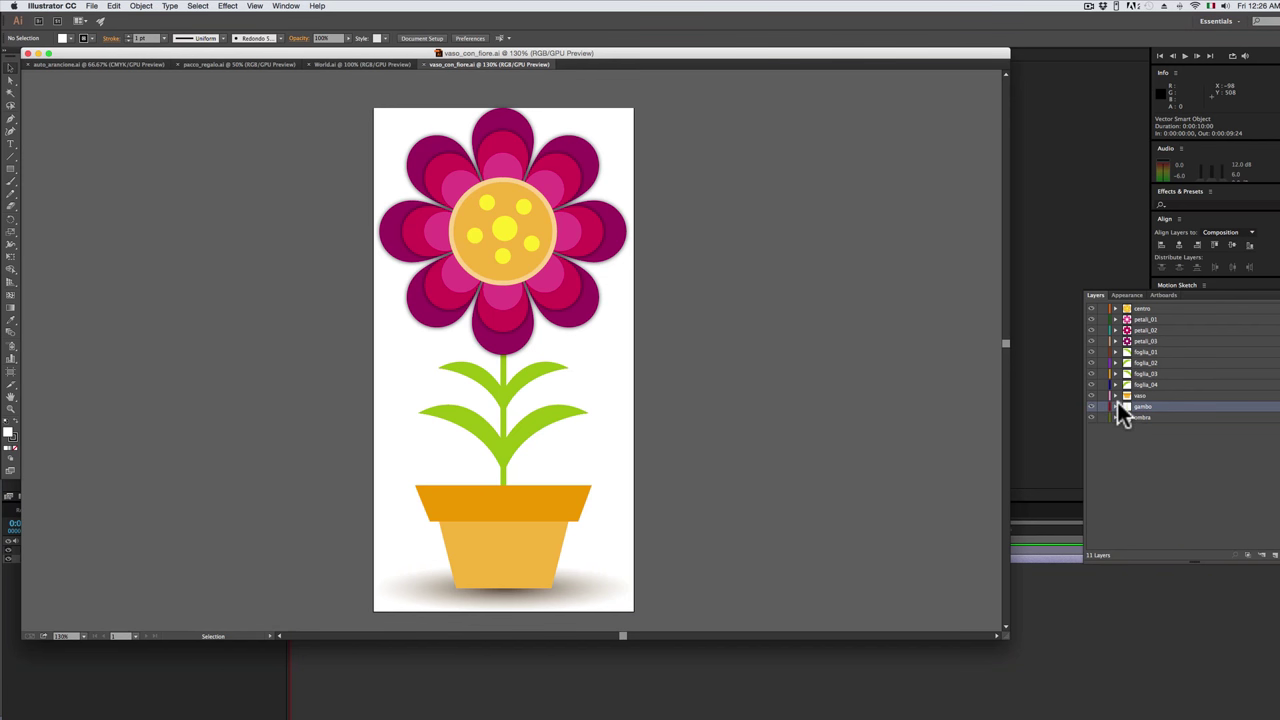
left_click(1116, 407)
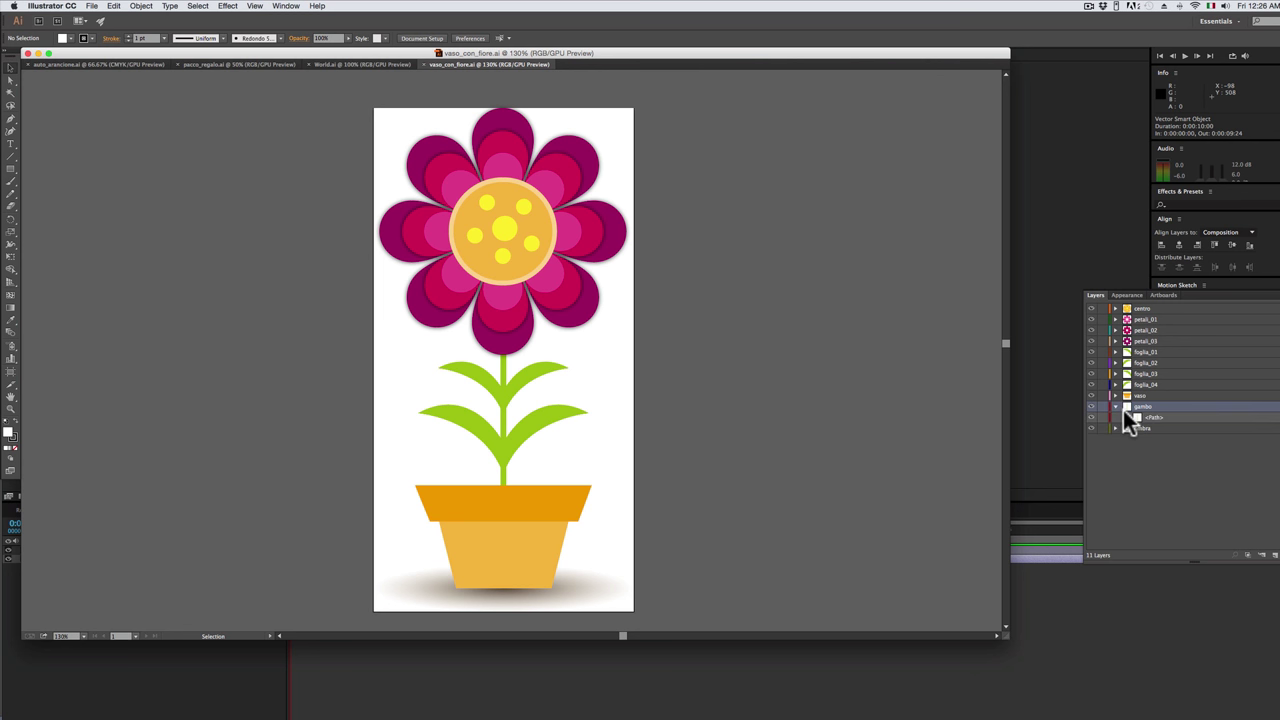
left_click(1116, 407)
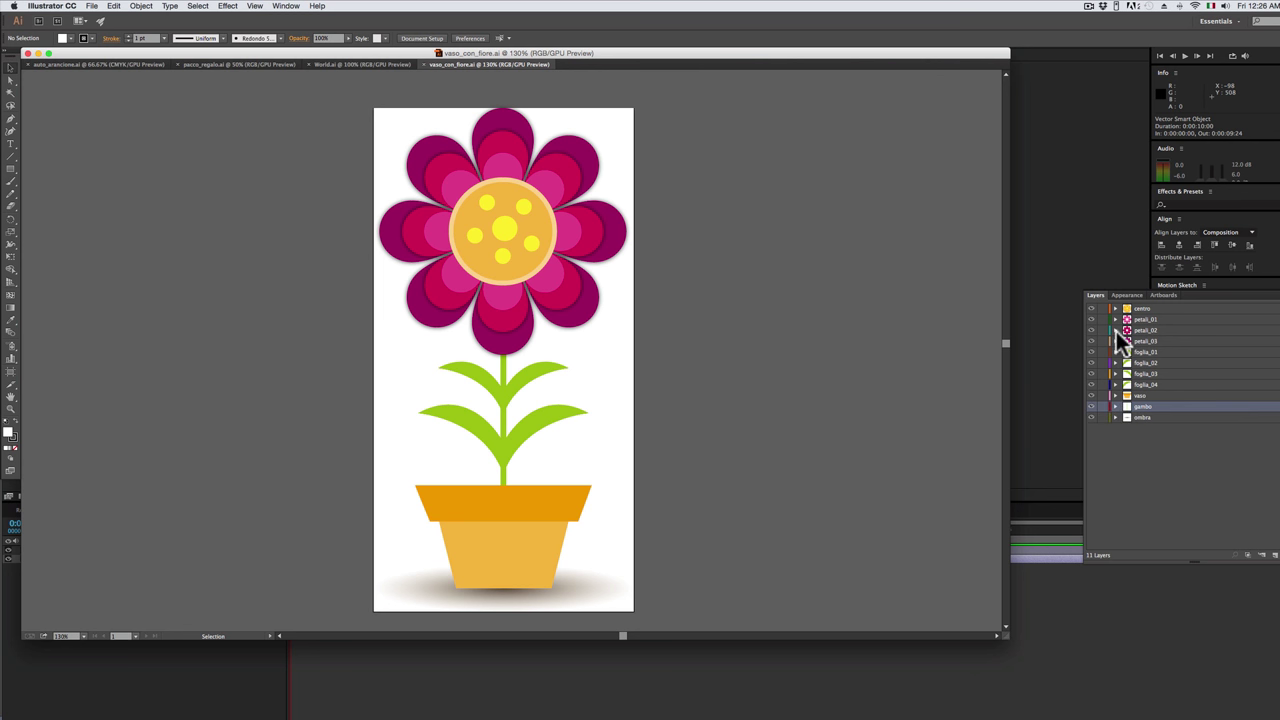
left_click(1116, 331)
left_click(1128, 341)
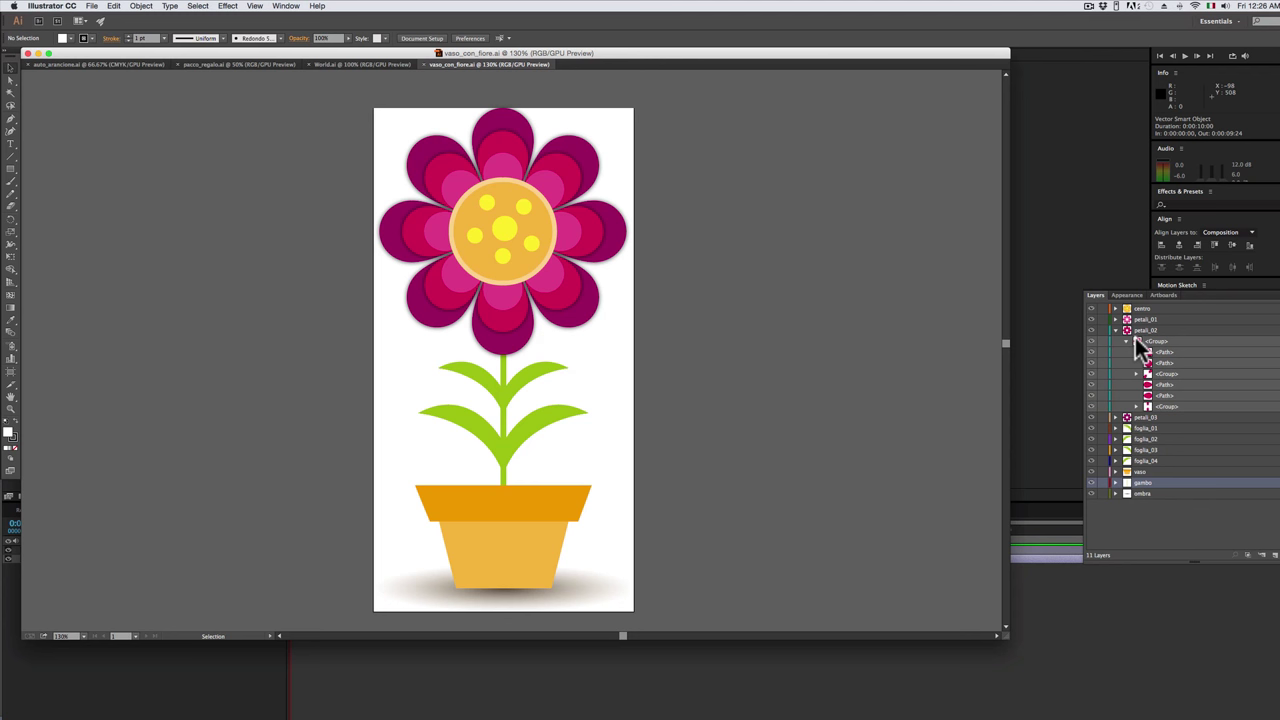
left_click(1164, 334)
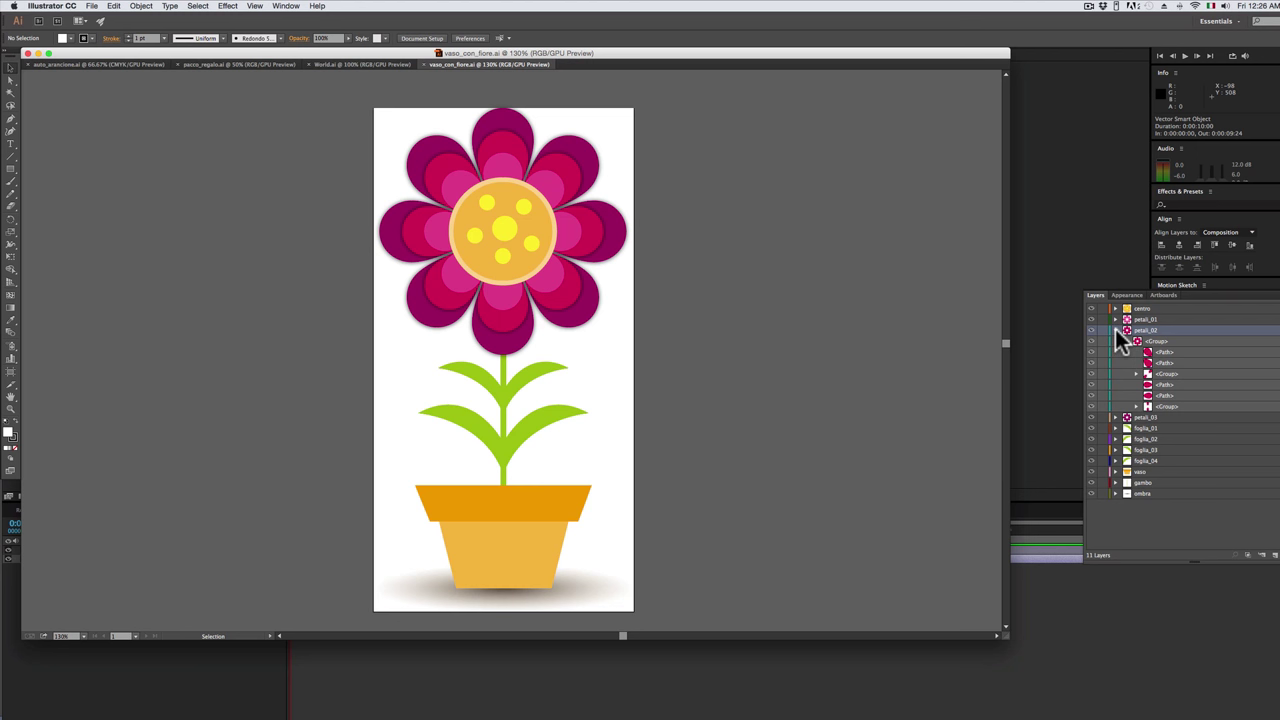
left_click(1115, 330)
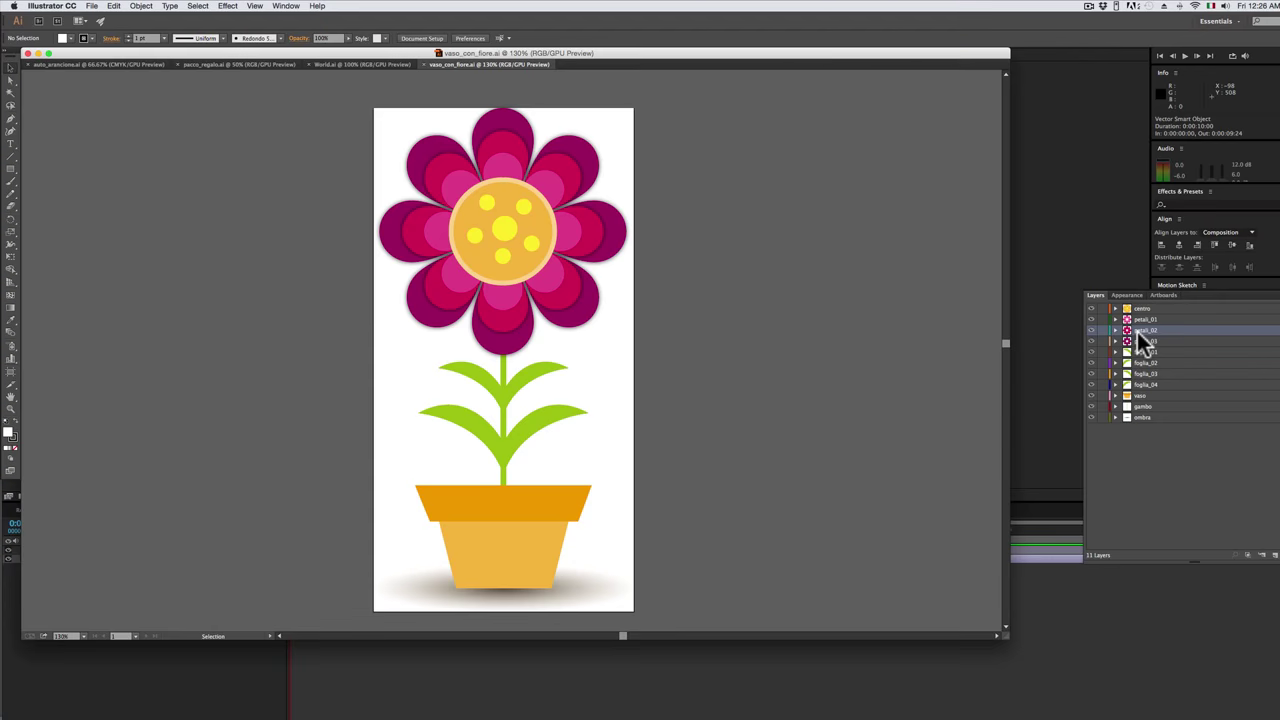
key("super+Tab")
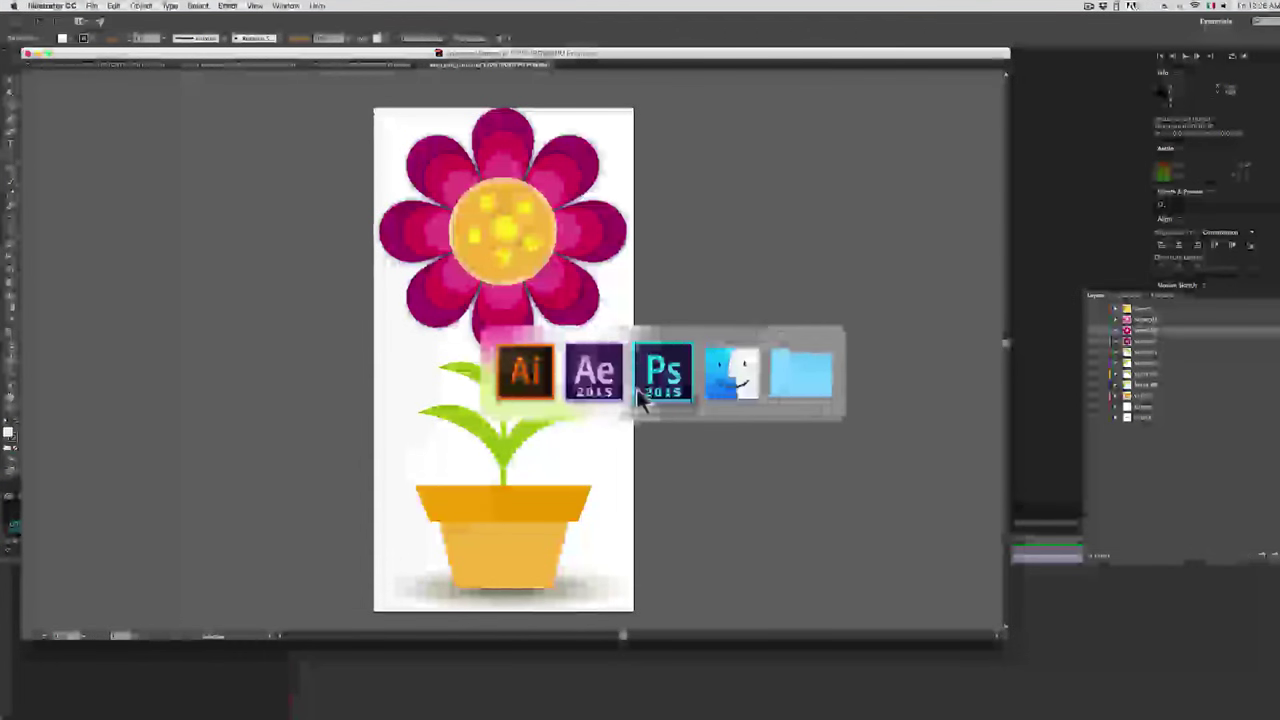
- Review the stella layer's Color Overlay and Drop Shadow in Photoshop's badge_Corso document
left_click(637, 386)
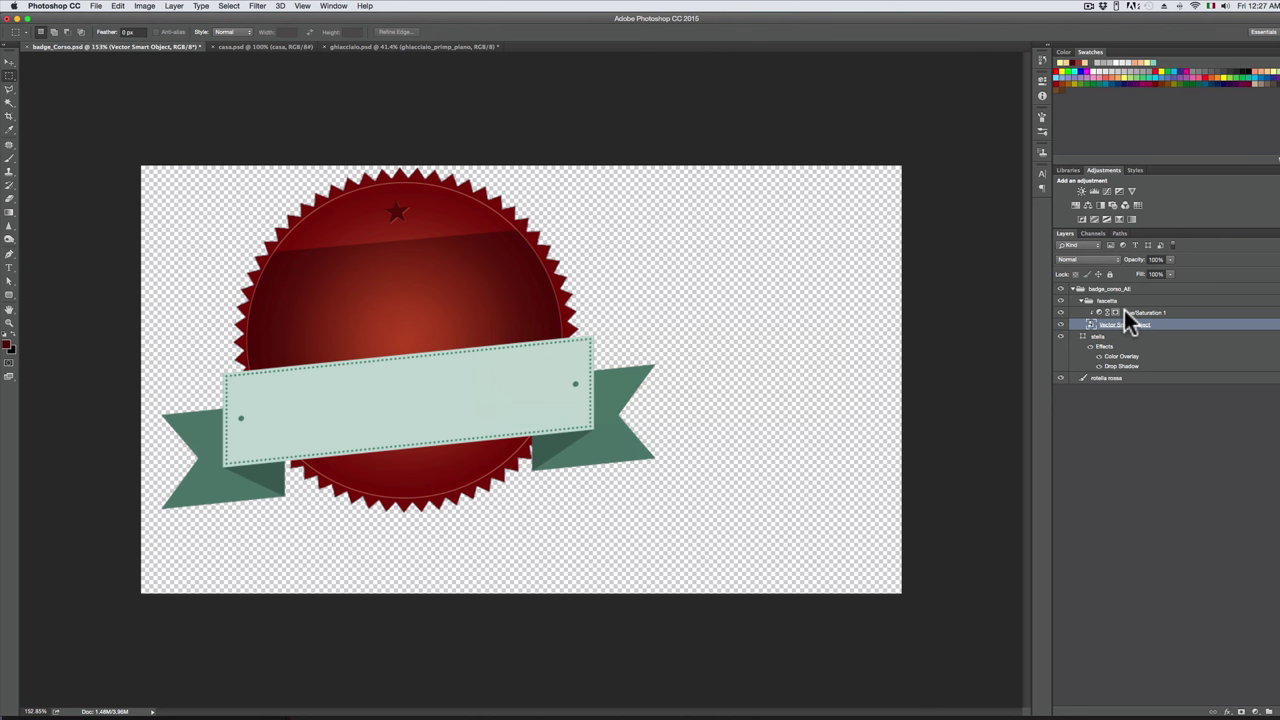
left_click(1120, 366)
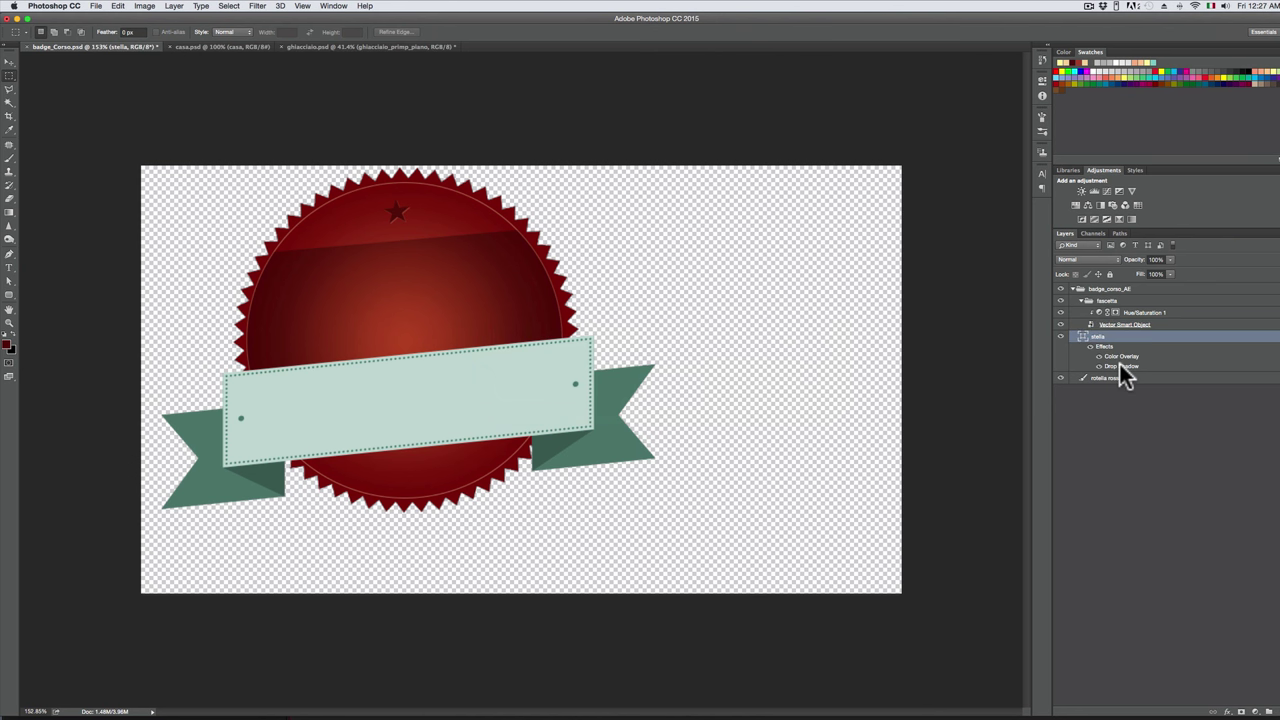
key("super+Tab")
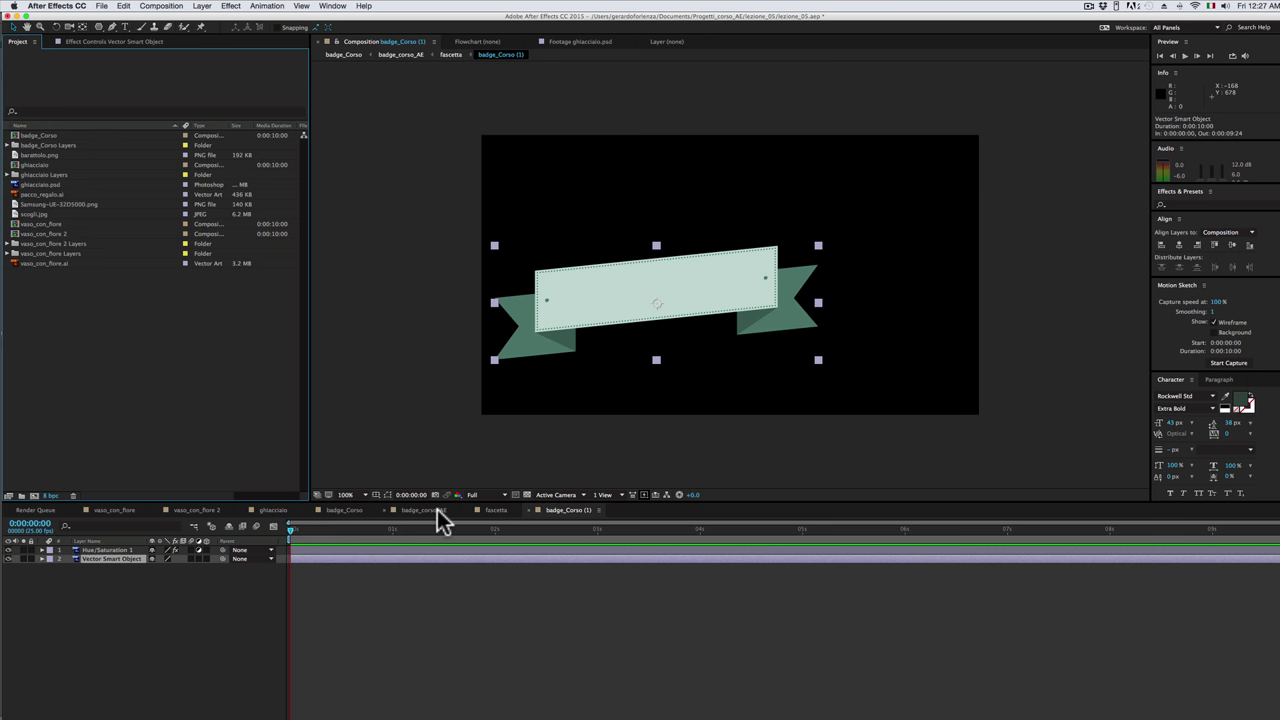
- Show the stella layer's Layer Styles in badge_corso_AE, then bring up the Import File dialog
left_click(437, 510)
left_click(95, 556)
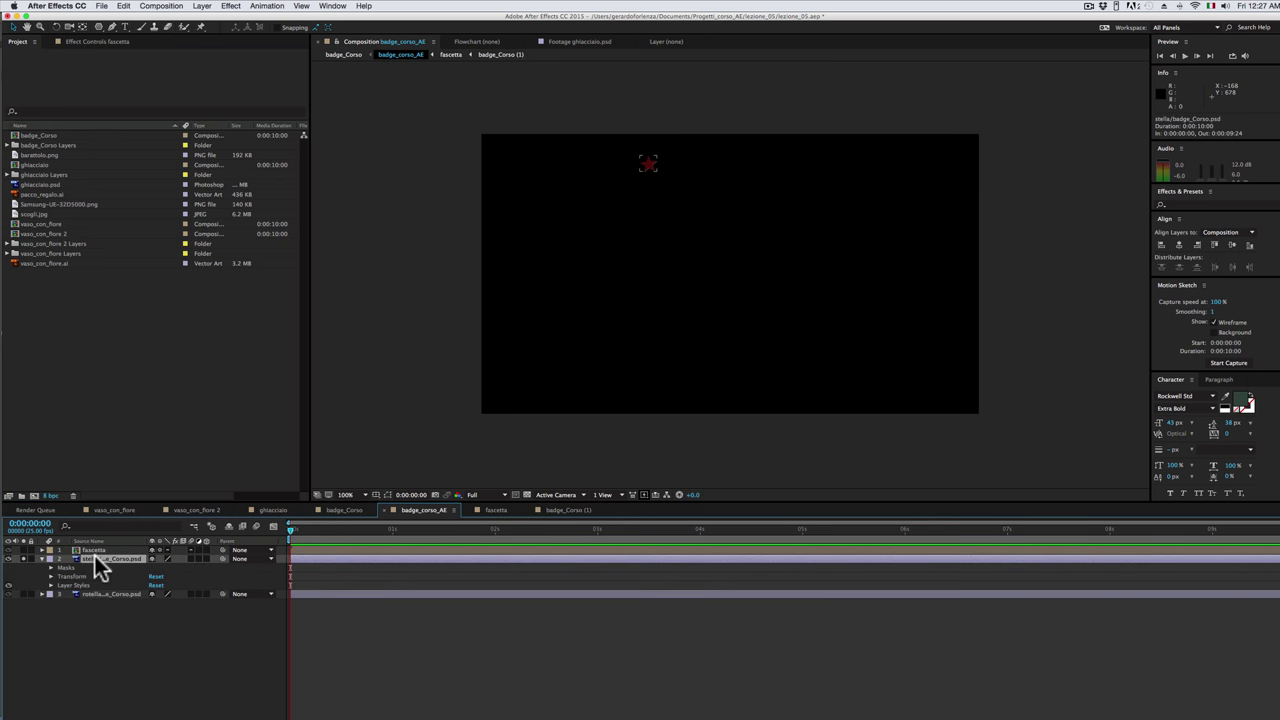
left_click(51, 585)
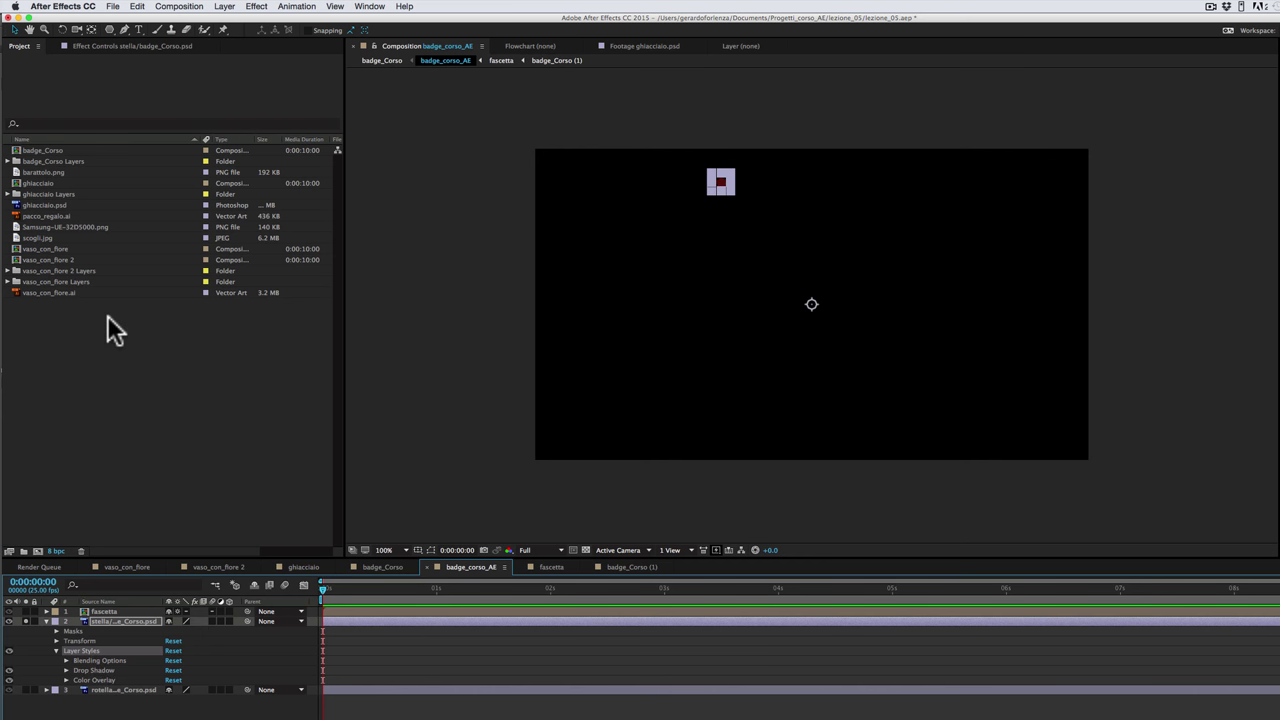
double_click(130, 383)
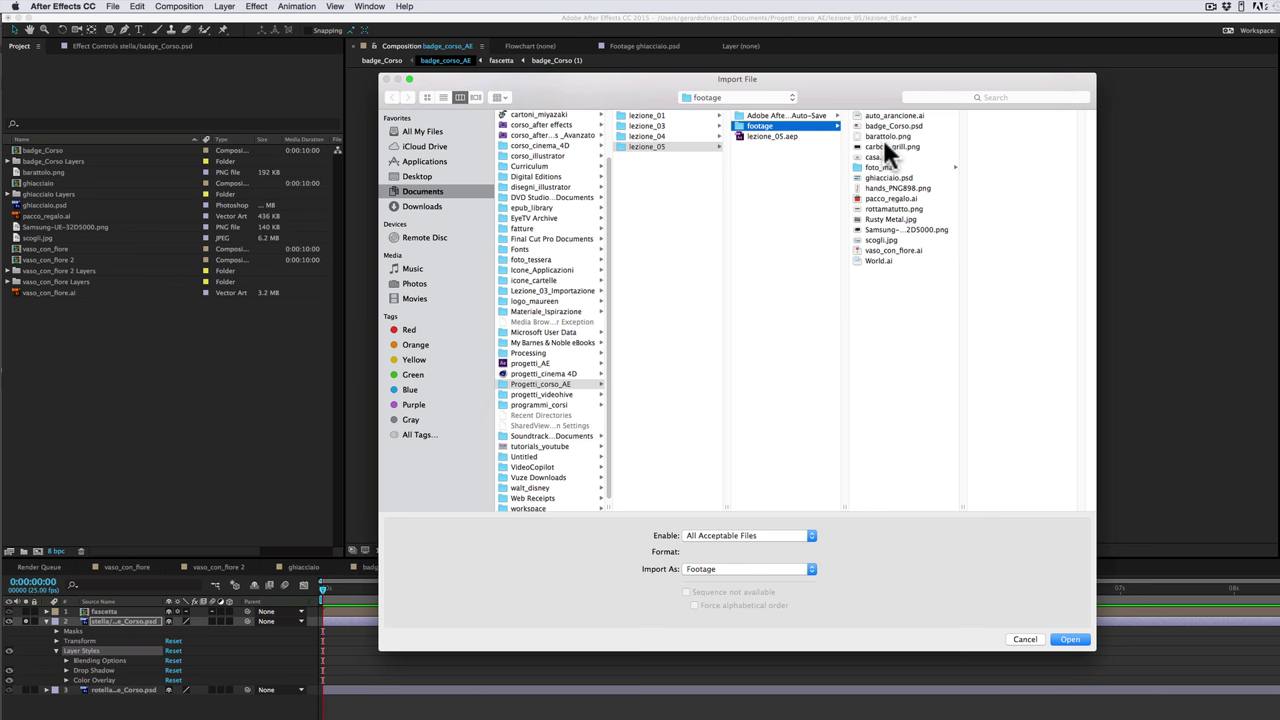
- Preview scogli.jpg, Rusty Metal.jpg and rottamatutto.png, then cancel without importing
left_click(884, 240)
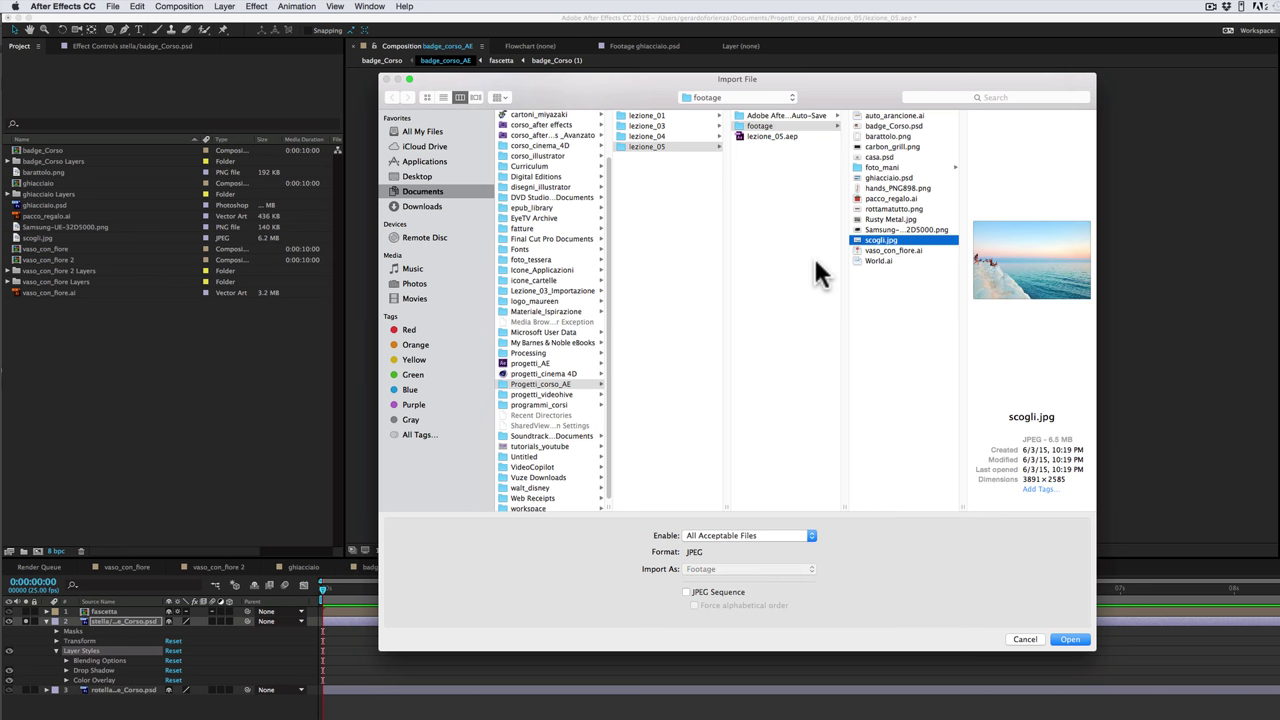
left_click(880, 219)
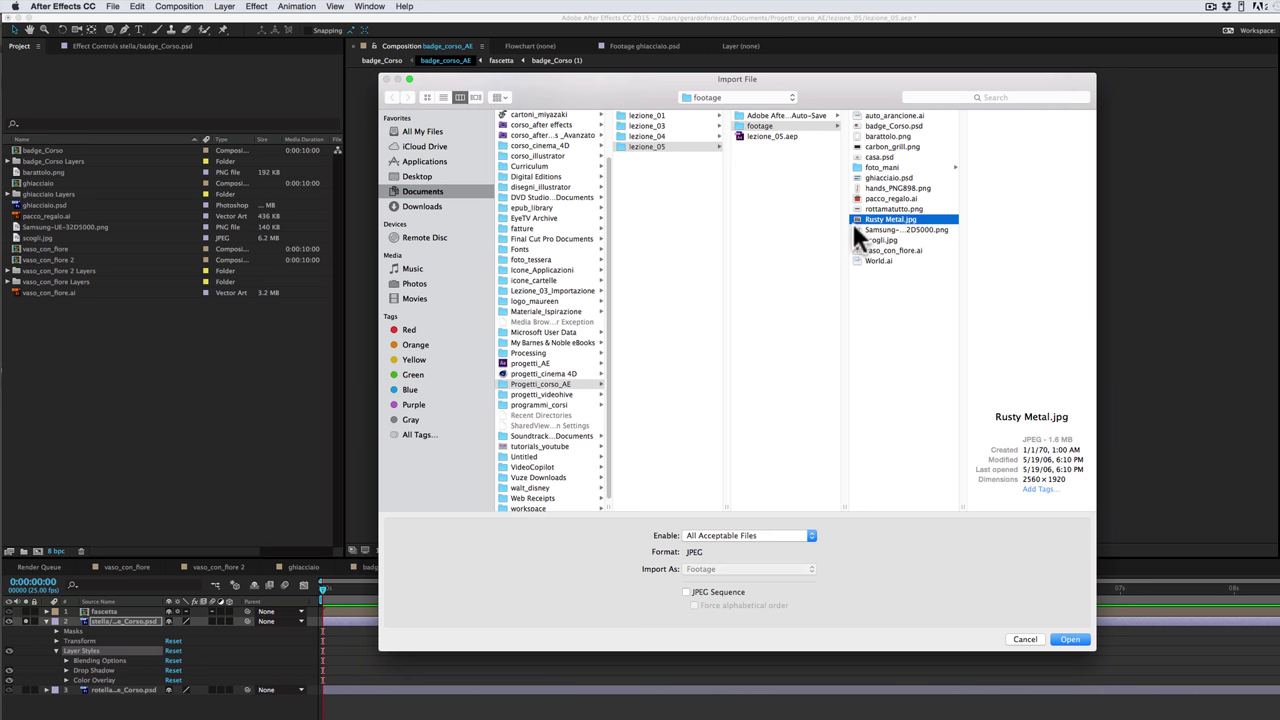
left_click(870, 208)
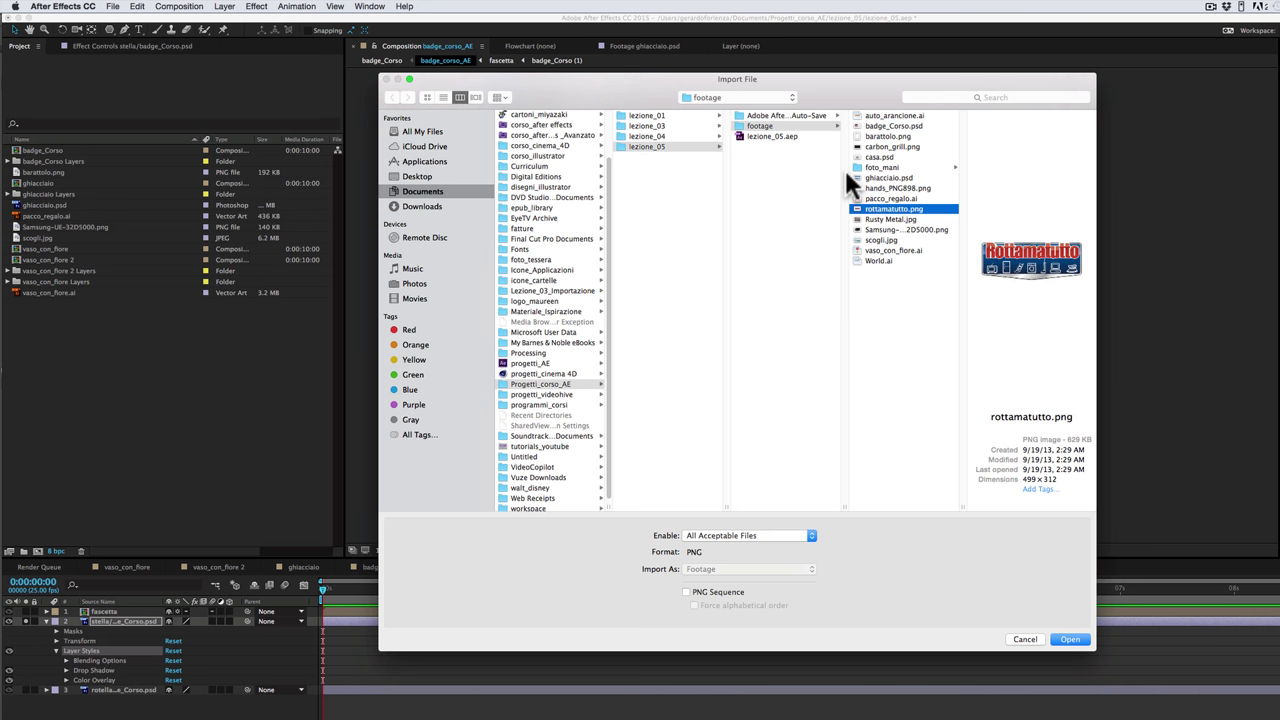
left_click(1031, 640)
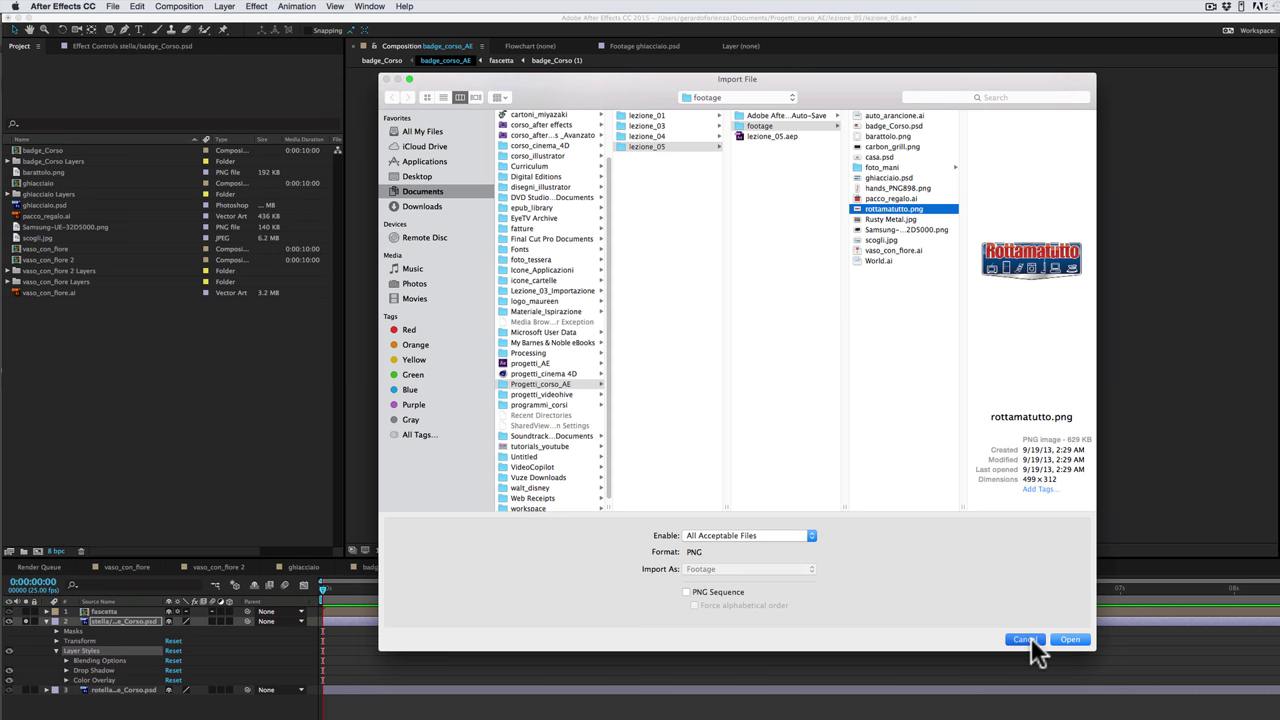